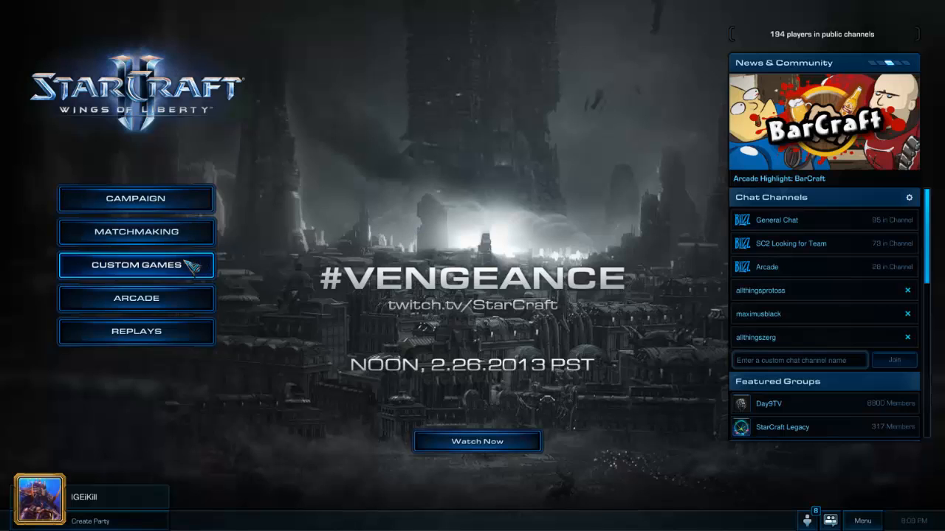
- Open StarCraft II's custom games list and switch to Photoshop
left_click(184, 266)
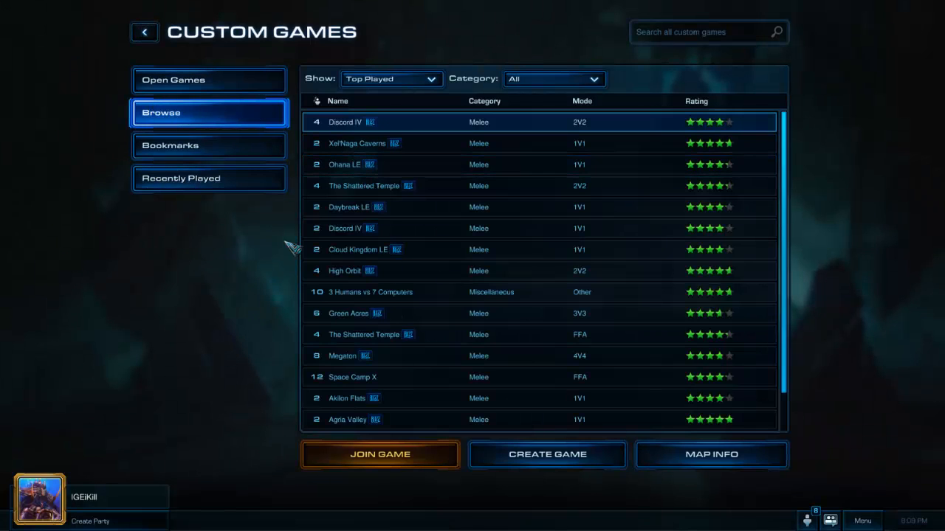
key("alt+Tab")
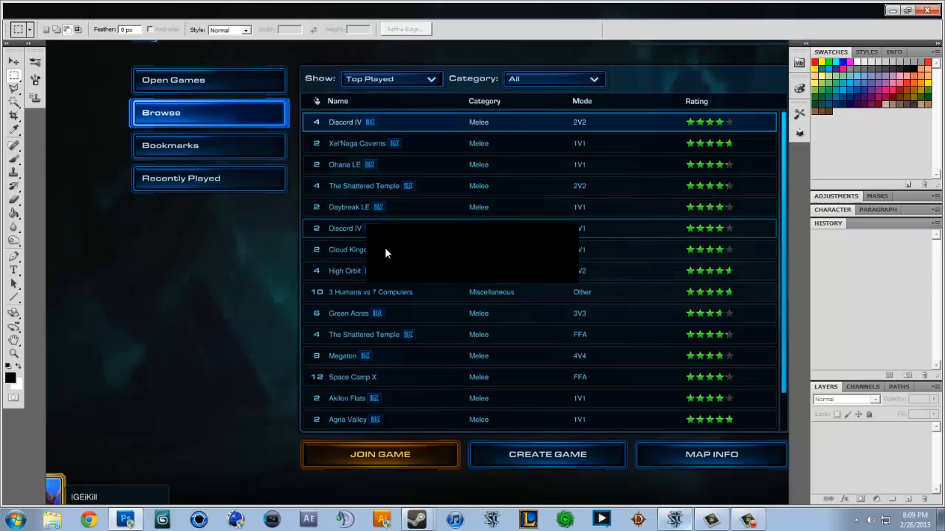
left_click(32, 6)
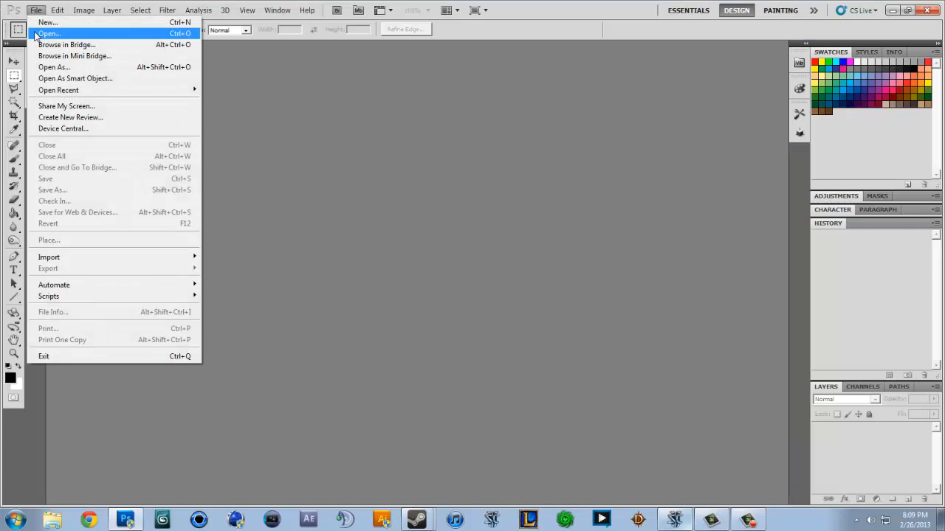
left_click(506, 251)
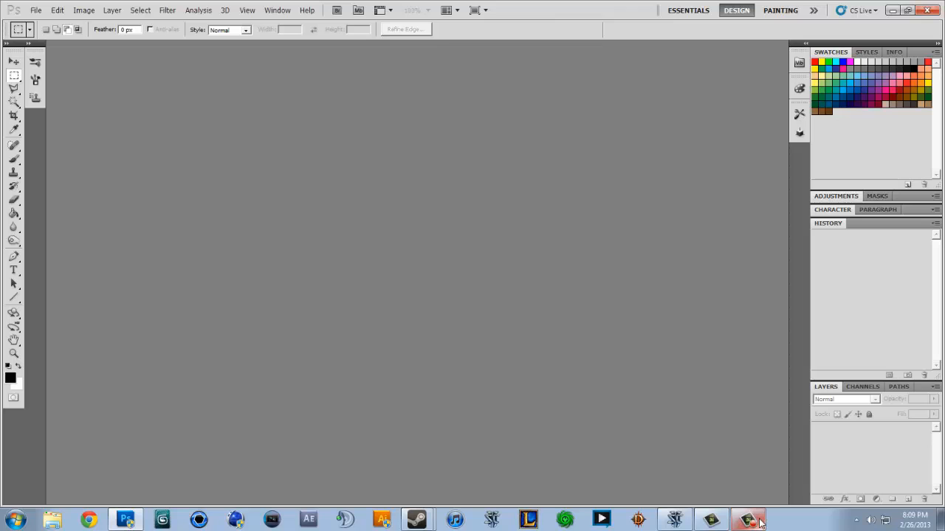
- Create a 1600 × 900 pixel RGB document at 72 pixels/inch with a transparent background
left_click(35, 15)
left_click(48, 19)
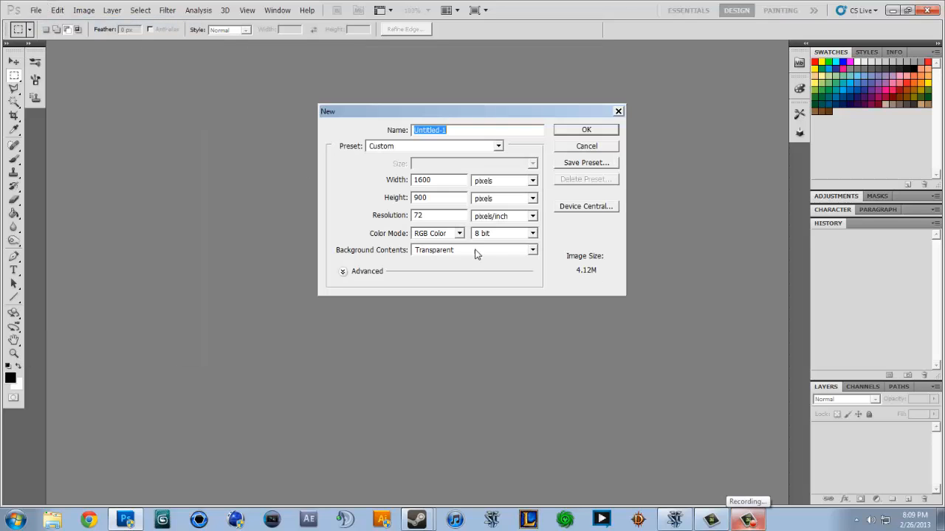
left_click(617, 133)
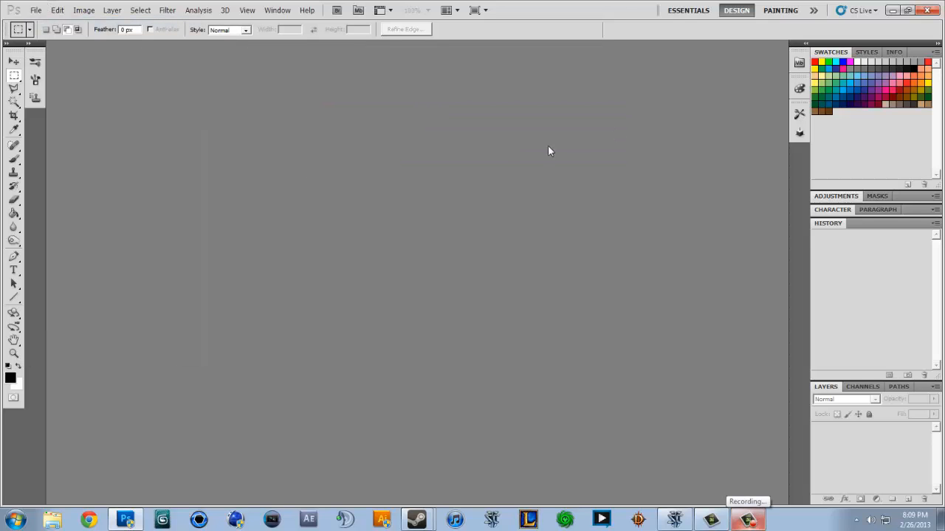
left_click(58, 12)
left_click(831, 334)
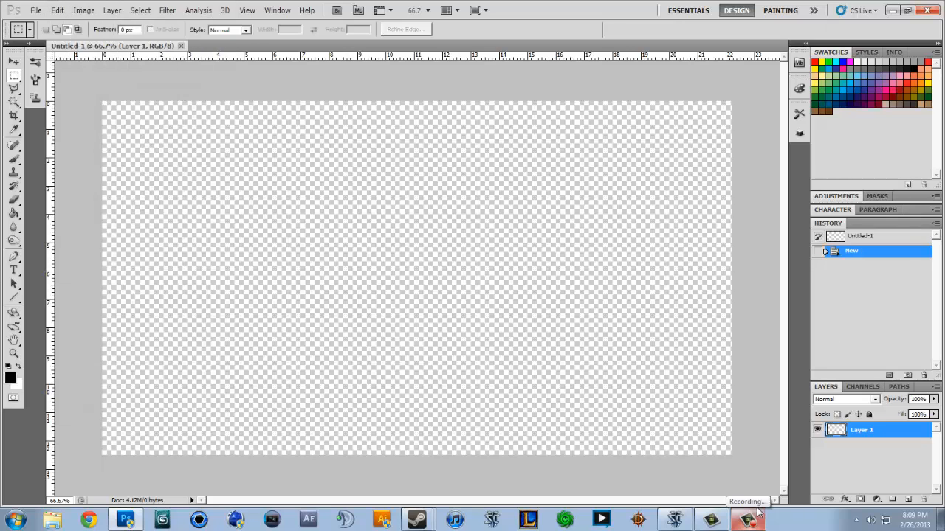
- Open the ACIEDOVERLAY PSD file from the Overlay folder
left_click(35, 10)
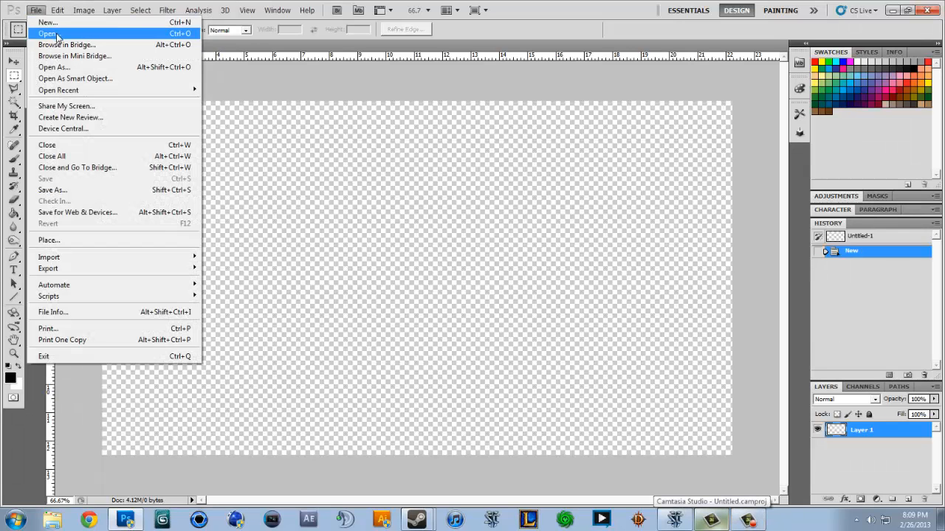
left_click(46, 33)
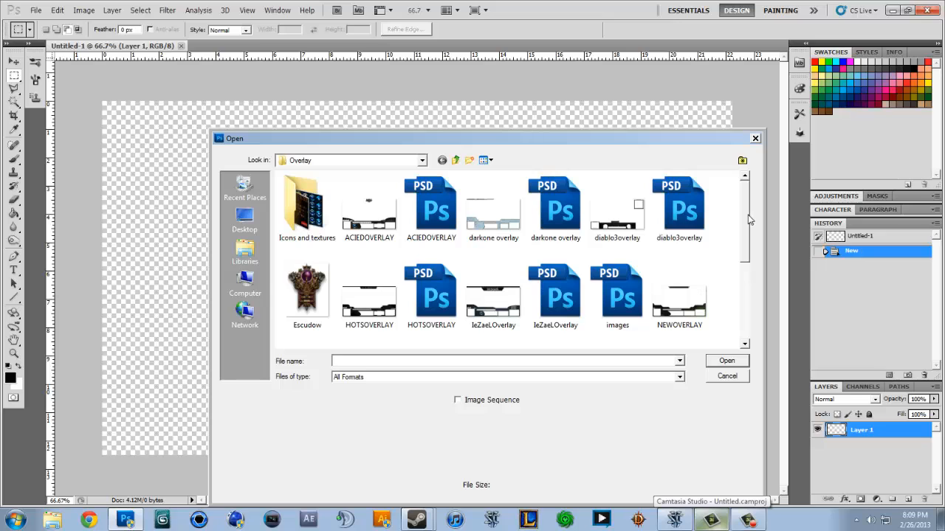
double_click(439, 211)
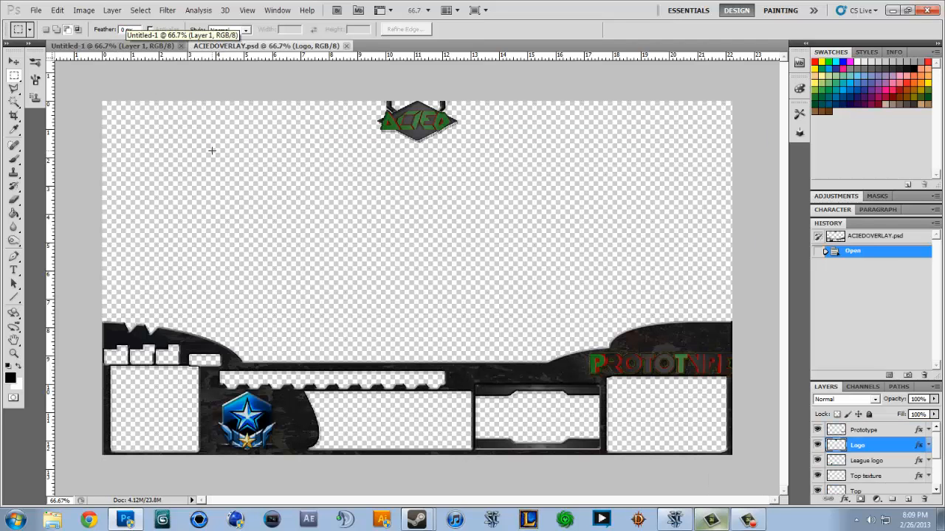
- Delete all overlay layers from Prototype down to Base and make the remaining game screenshot on Layer 1 visible
left_click_drag(939, 459, 939, 484)
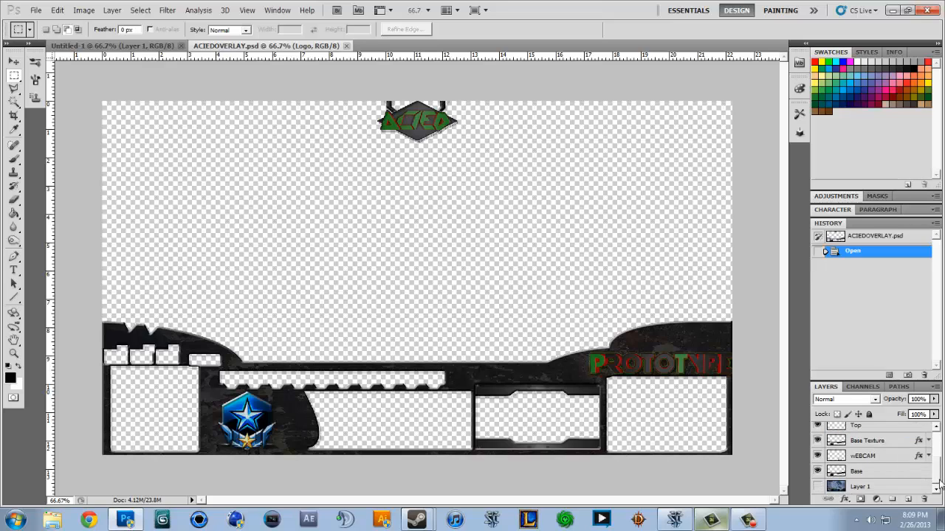
left_click(883, 473)
scroll(876, 476, "up", 3)
left_click(878, 437, "shift")
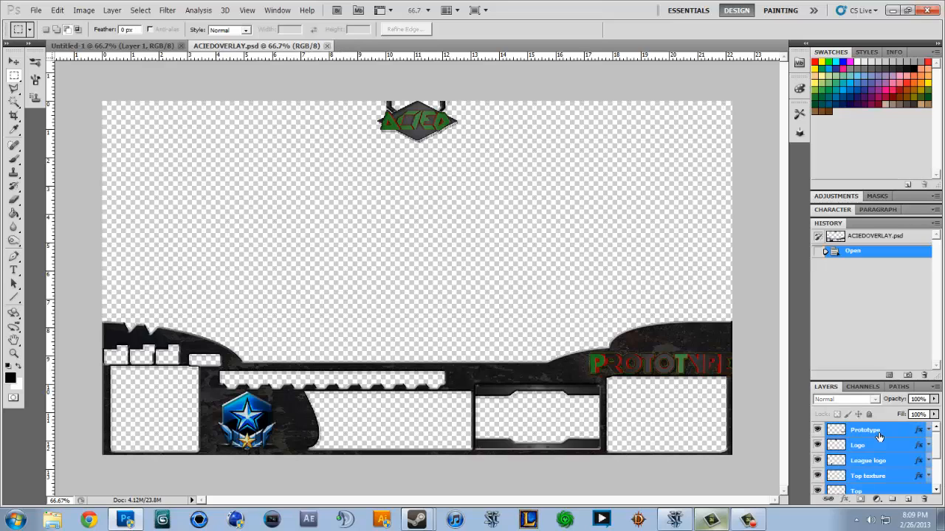
key("Delete")
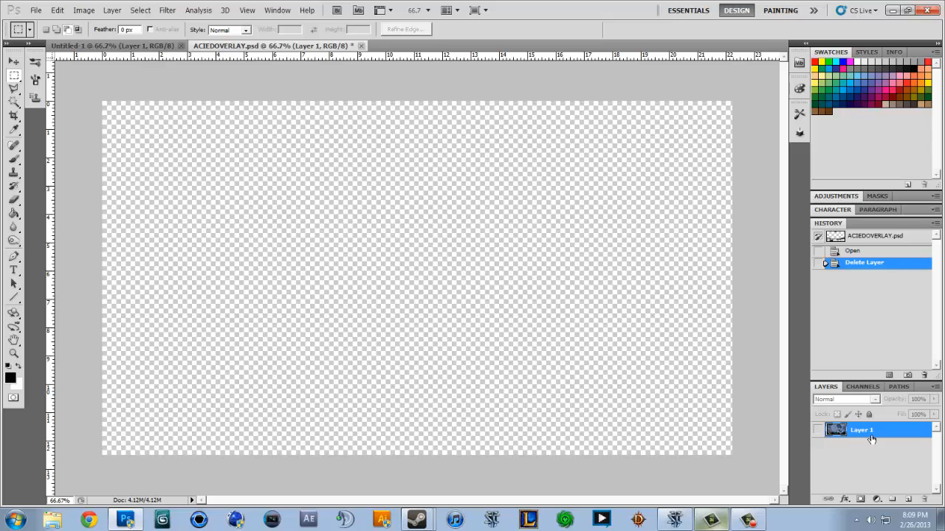
left_click(817, 430)
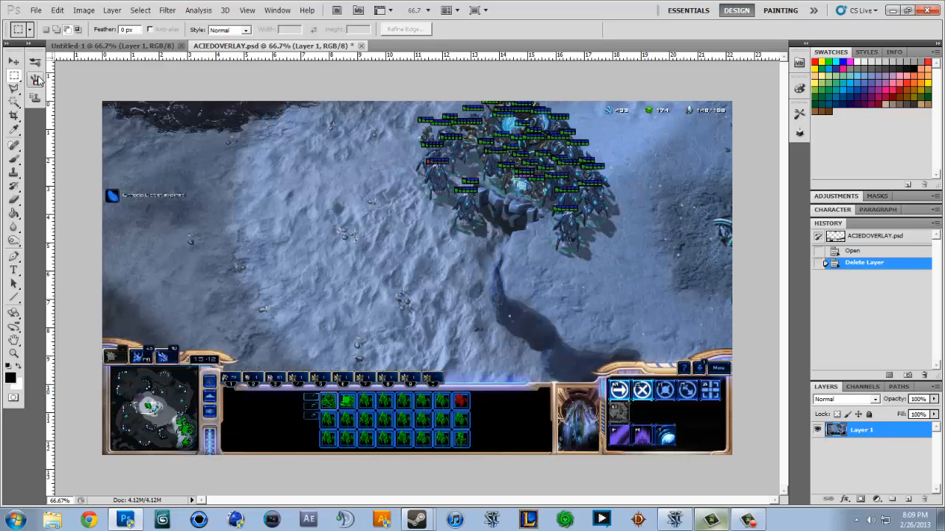
- Try to transfer the game screenshot into the Untitled-1 document with the Move tool
left_click(13, 62)
left_click_drag(163, 69, 417, 303)
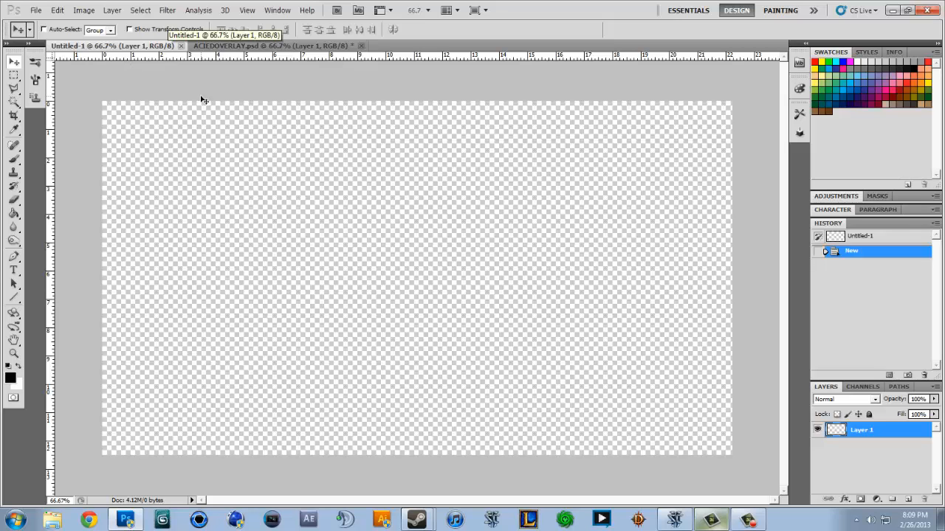
left_click(220, 47)
mouse_move(232, 196)
left_mouse_down()
mouse_move(219, 211)
mouse_move(227, 204)
left_mouse_up()
left_click(57, 10)
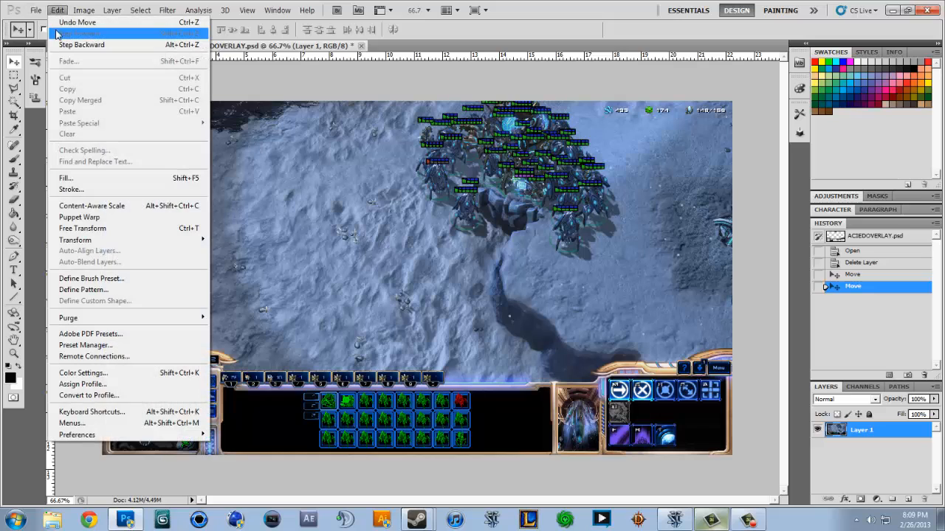
left_click(230, 4)
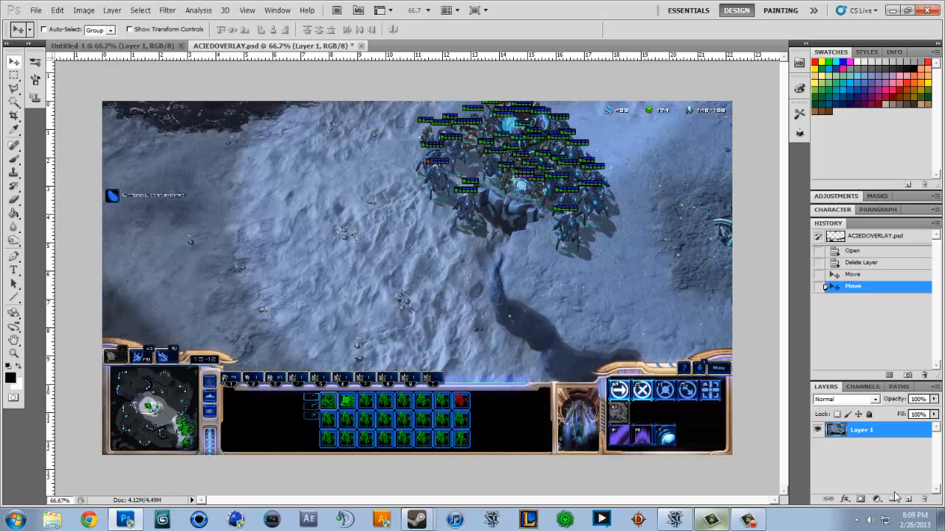
right_click(868, 435)
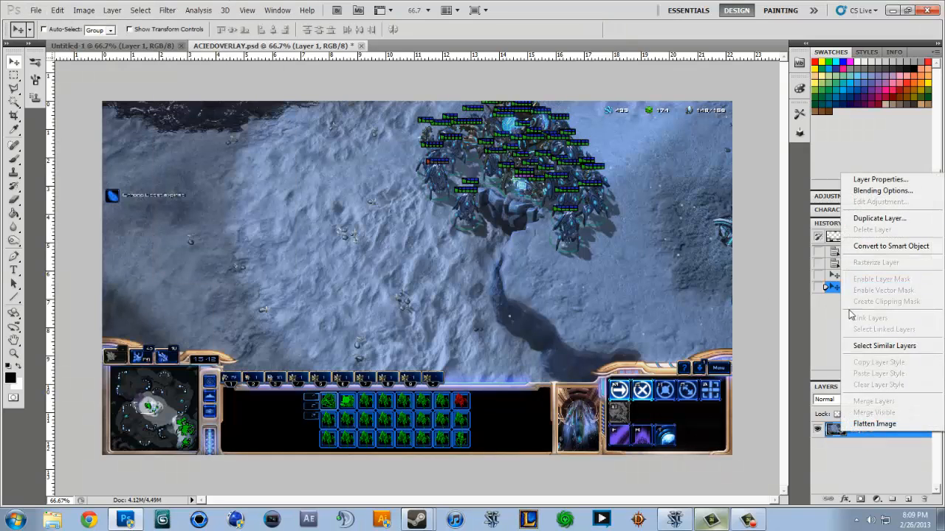
left_click(866, 466)
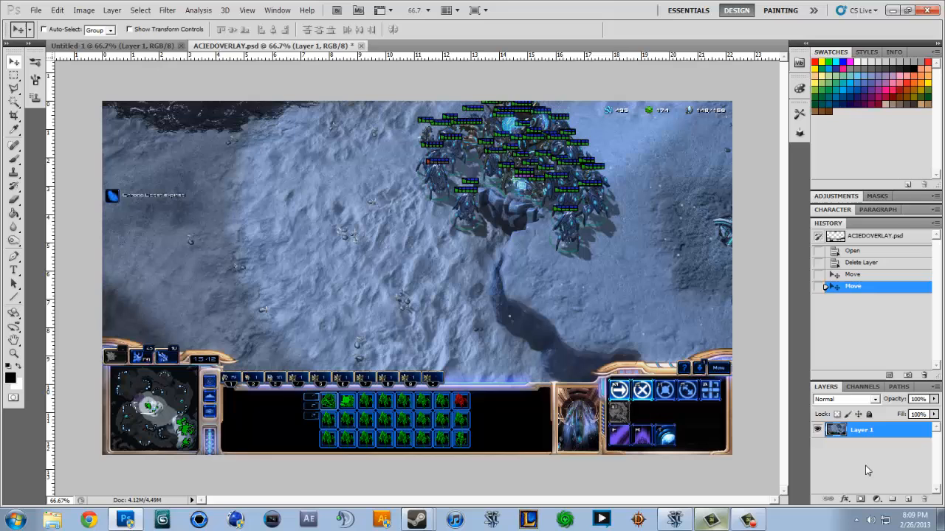
- Save the screenshot document as a Photoshop file named tutorial in the Overlay folder
left_click(35, 11)
left_click(54, 191)
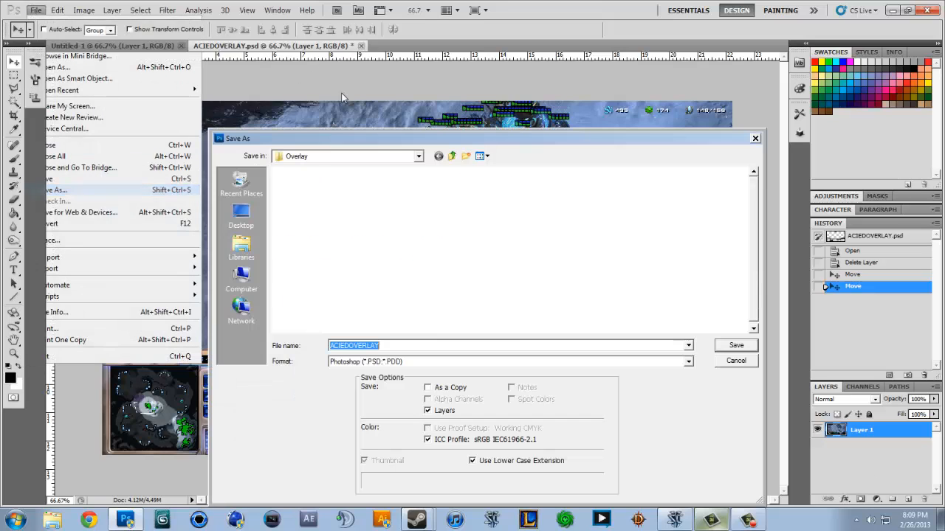
type("asdas")
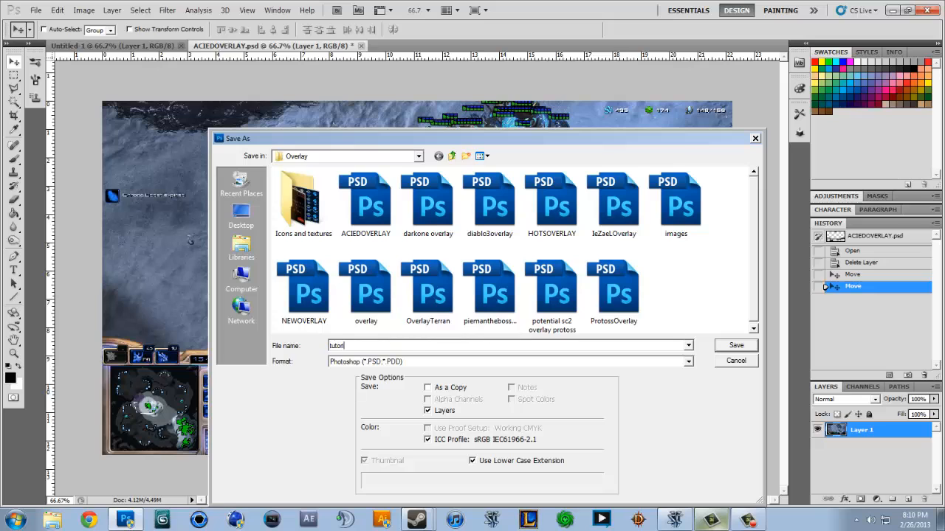
key("Return")
left_click(603, 163)
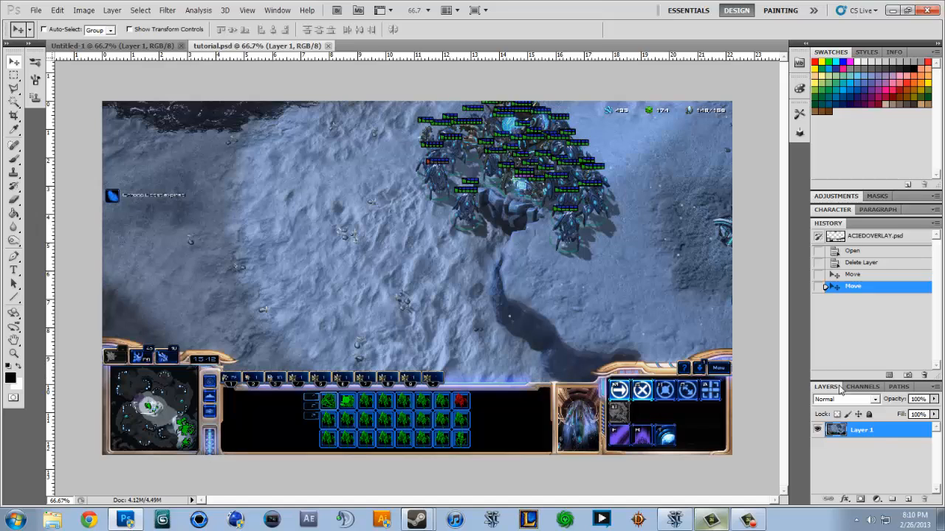
- Add a new layer and fill a full-width black band about 5 in high over the game's lower interface, leaving nothing selected
left_click(908, 501)
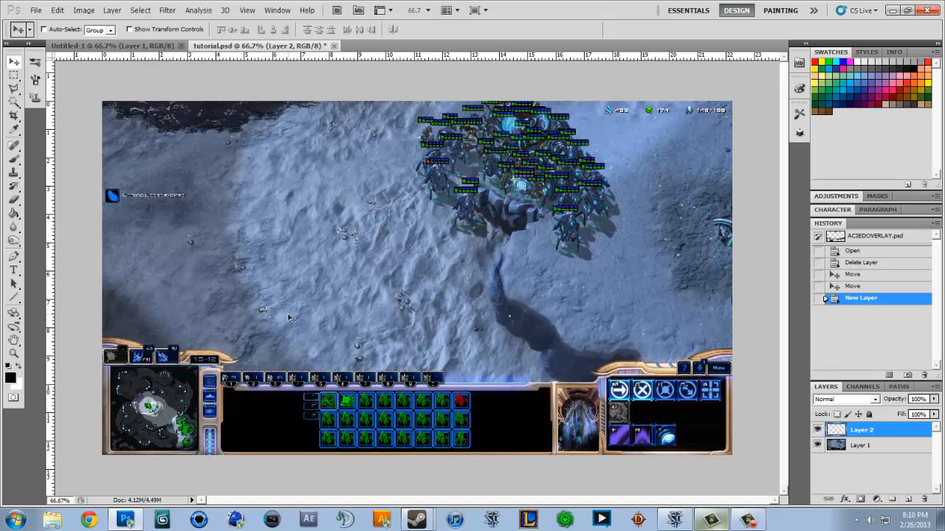
left_click(13, 78)
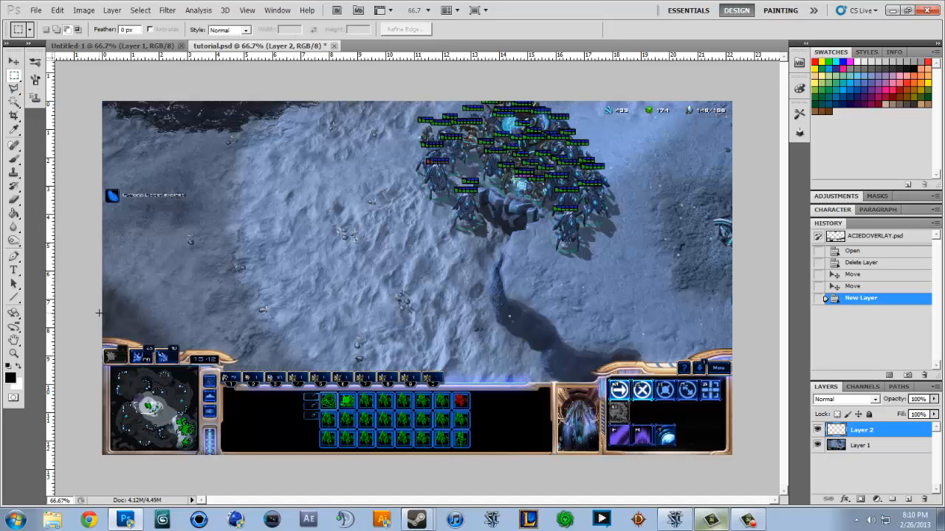
left_click_drag(98, 313, 736, 461)
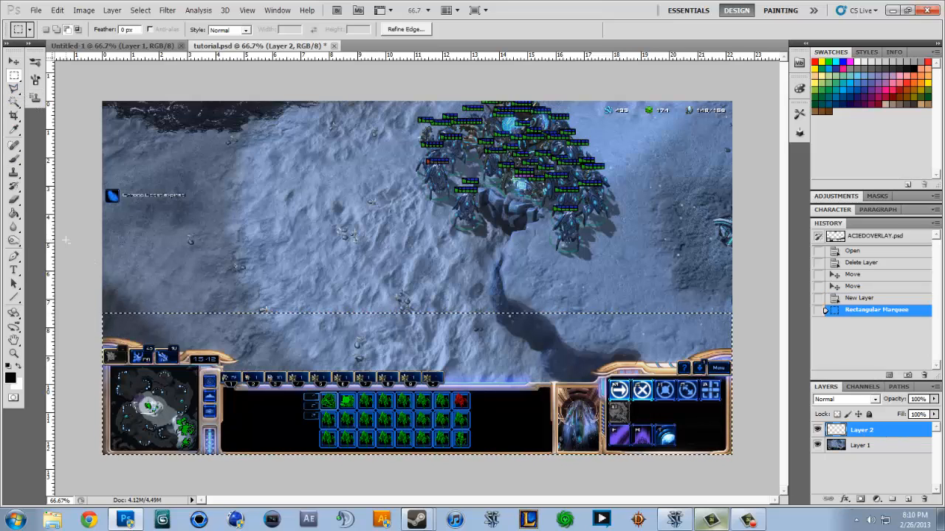
left_click(13, 213)
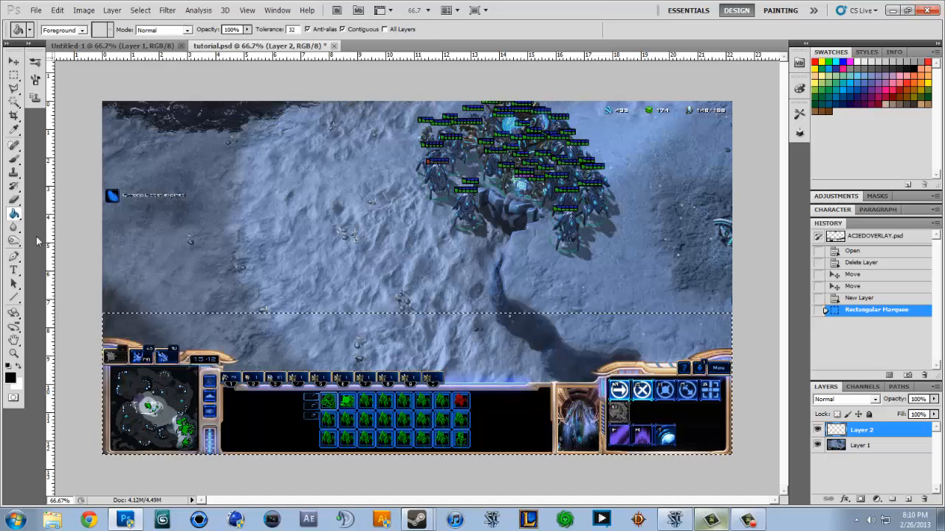
left_click(174, 327)
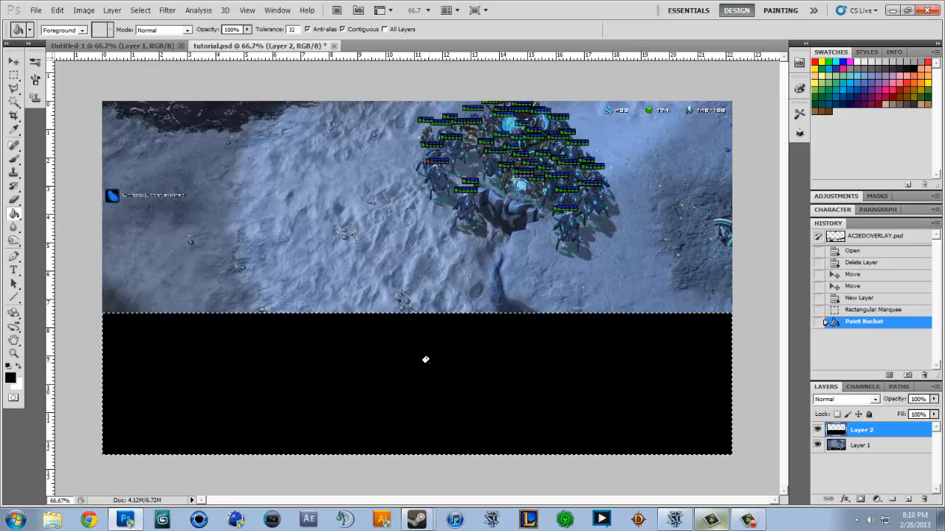
key("ctrl+d")
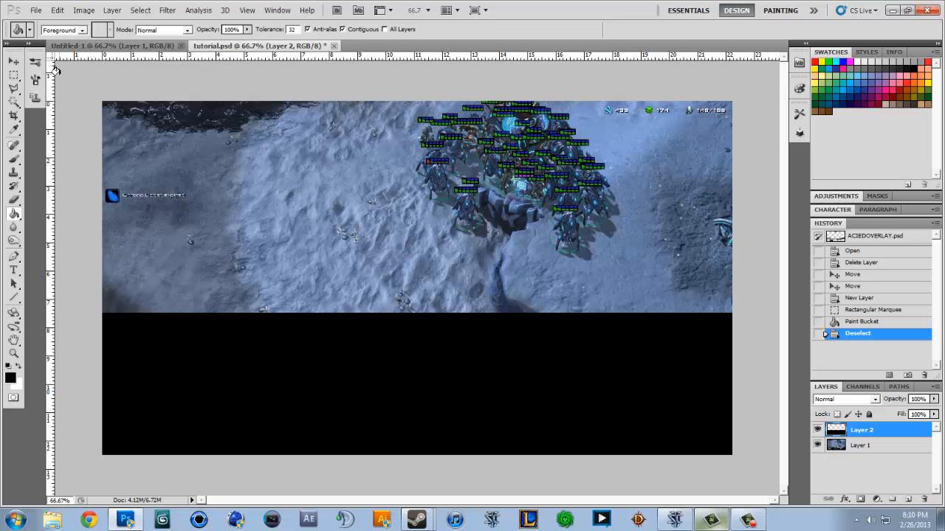
- Set the opacity of the black band's layer to 50%
left_click(918, 398)
type("50")
key("Return")
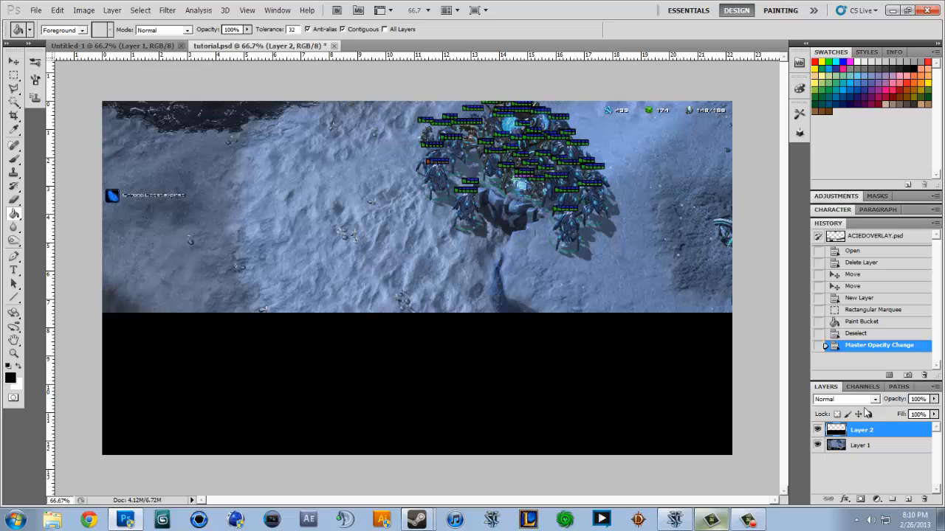
type("50")
key("Return")
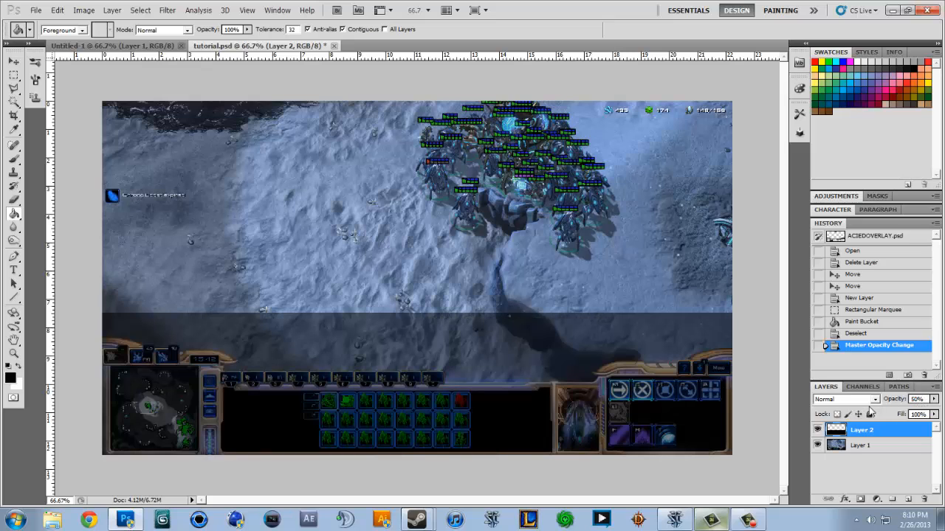
- Cut a rectangle about 10 in wide from the band's upper edge above the unit selection area, and clear the selection
left_click(15, 75)
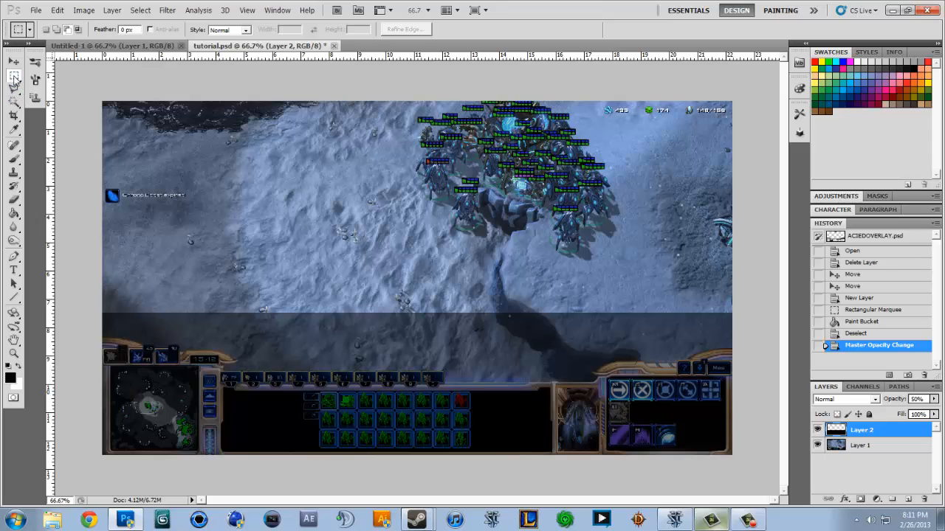
left_click(69, 32)
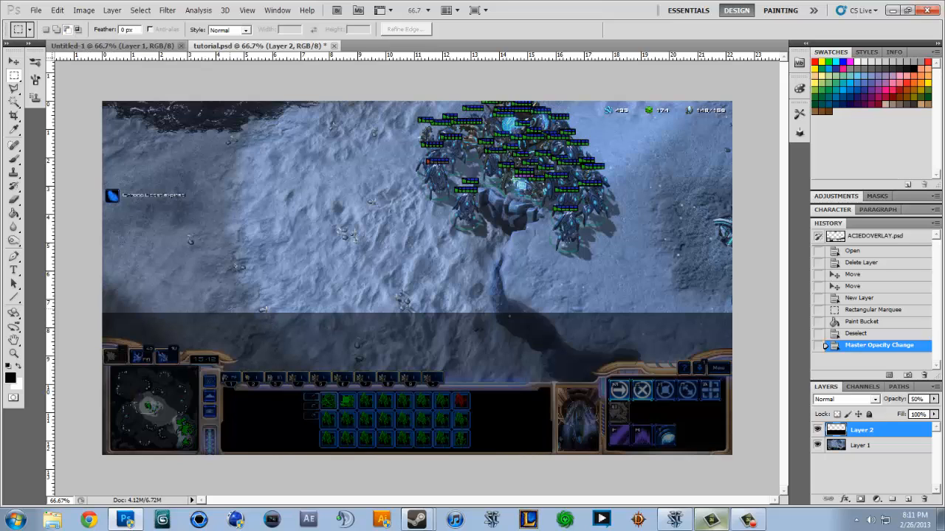
left_click_drag(415, 344, 517, 347)
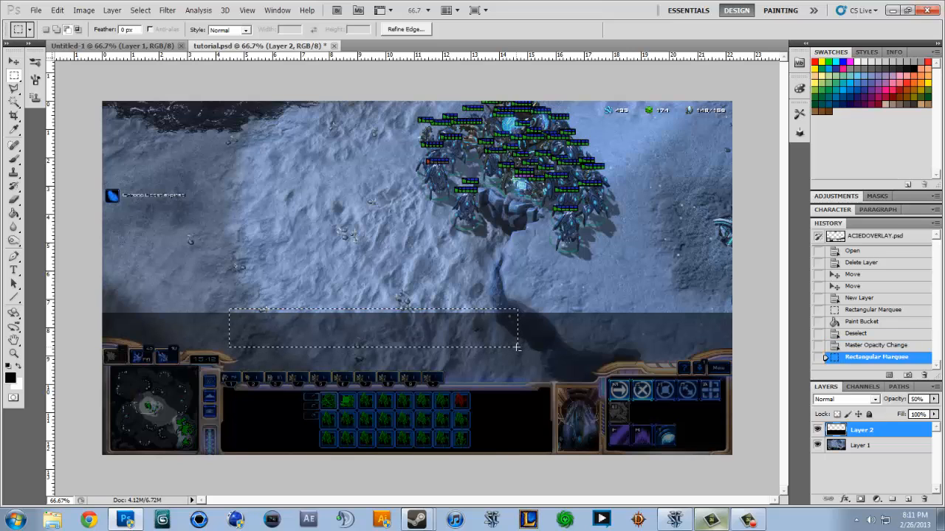
key("Delete")
key("ctrl+d")
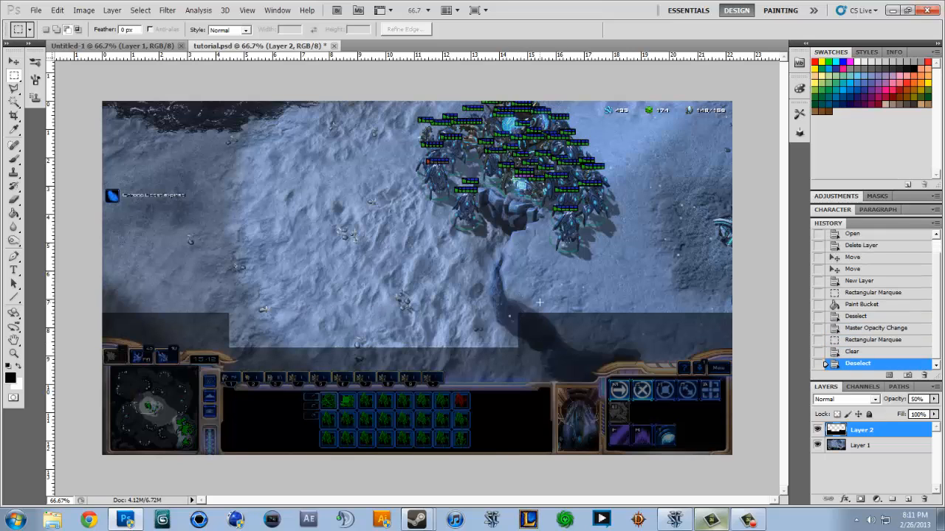
- Cut a second, deeper rectangle about 2.3 in wide from the band directly right of the first cutout, above the unit portrait
left_click_drag(509, 298, 588, 278)
key("ctrl+d")
left_click_drag(583, 338, 583, 365)
key("Delete")
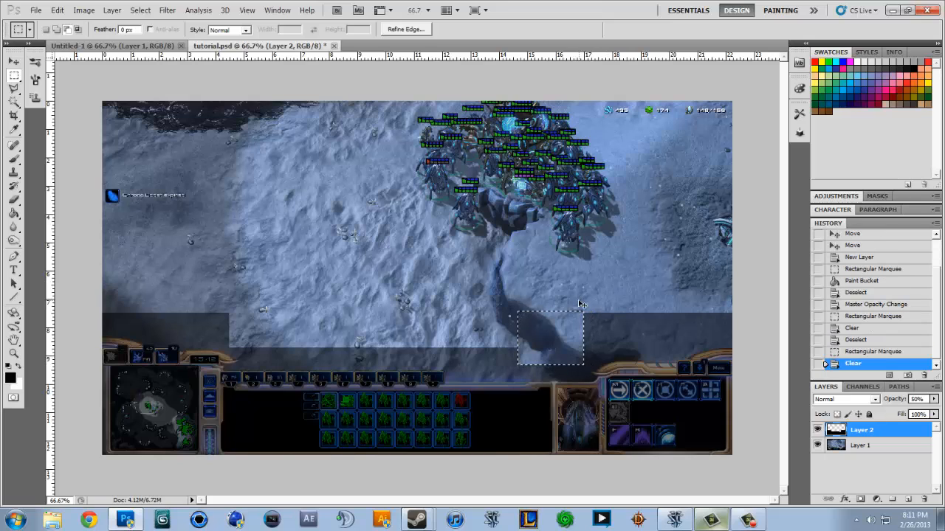
- Trim a strip about 5.2 in wide and 0.6 in deep from the band's upper edge above the command card, and clear the selection
key("ctrl+d")
left_click_drag(745, 324, 743, 330)
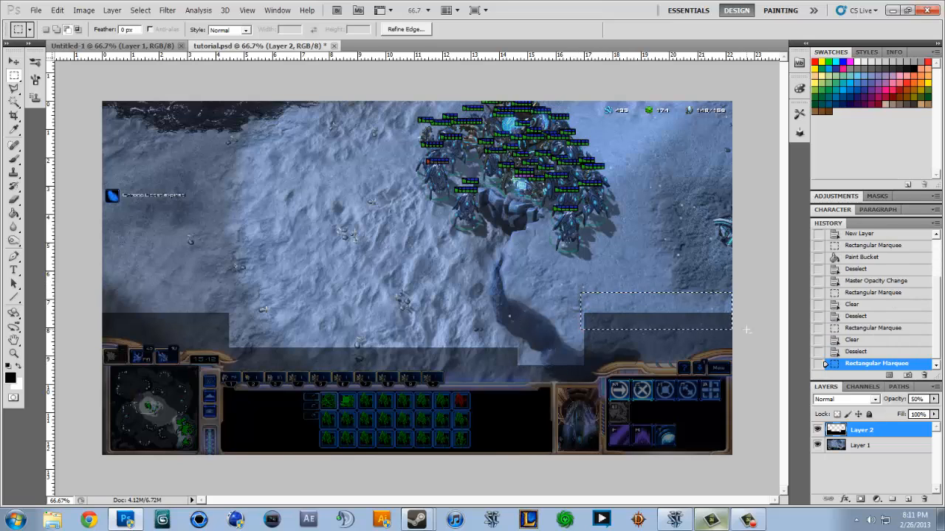
key("Delete")
key("ctrl+d")
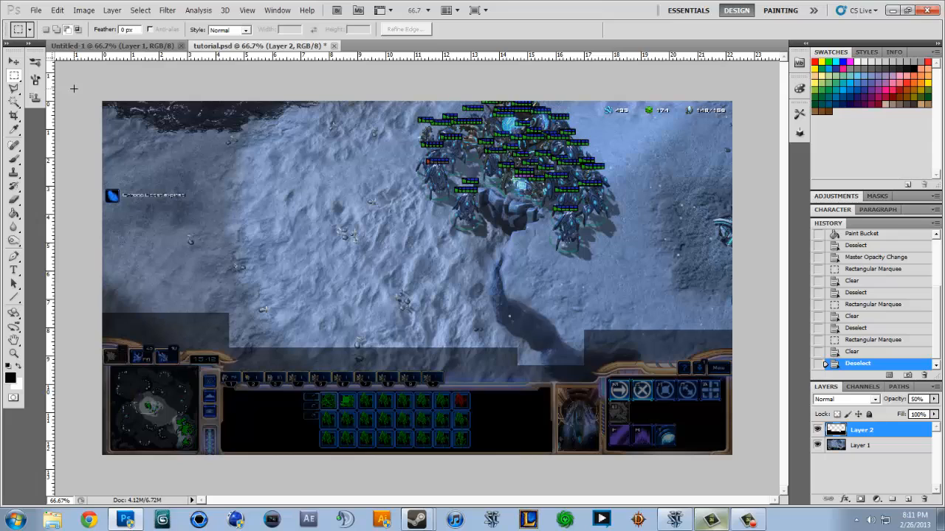
- Rename the black band's layer as Base
left_click(14, 256)
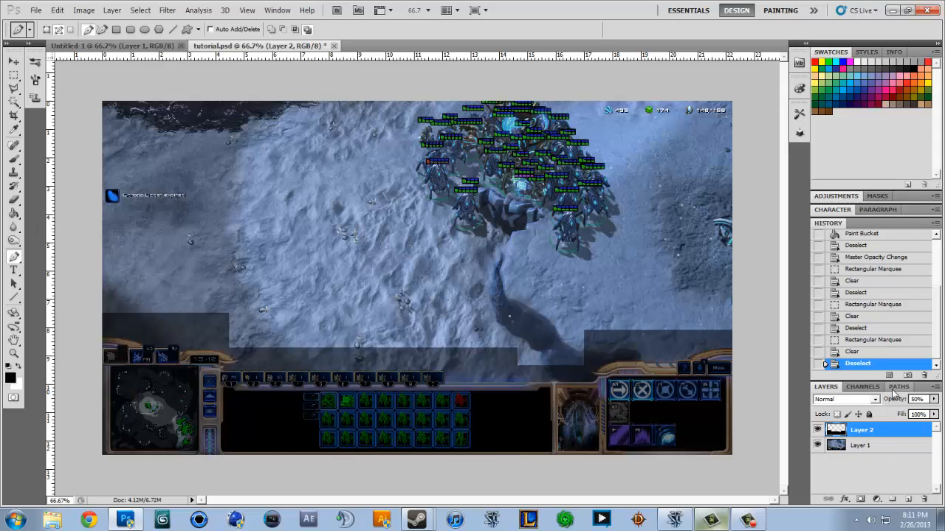
double_click(861, 431)
type("Ba")
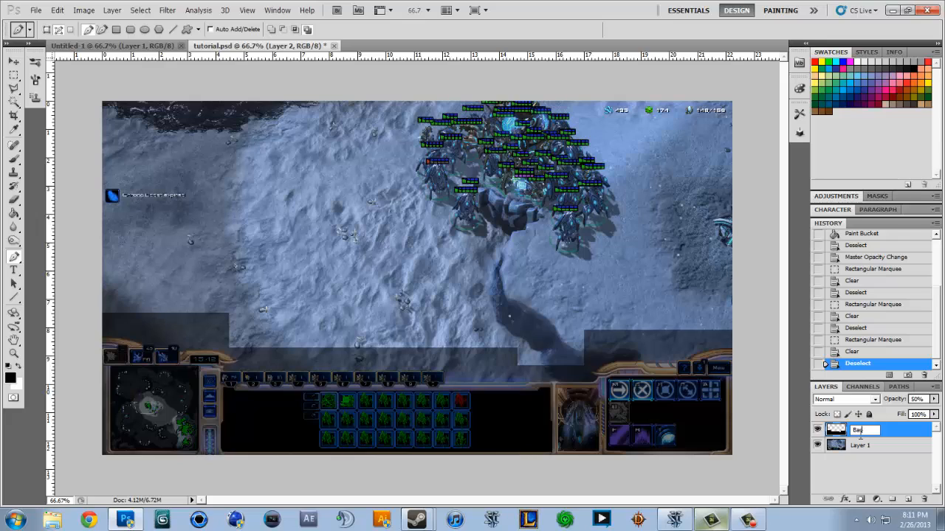
type("se")
key("Return")
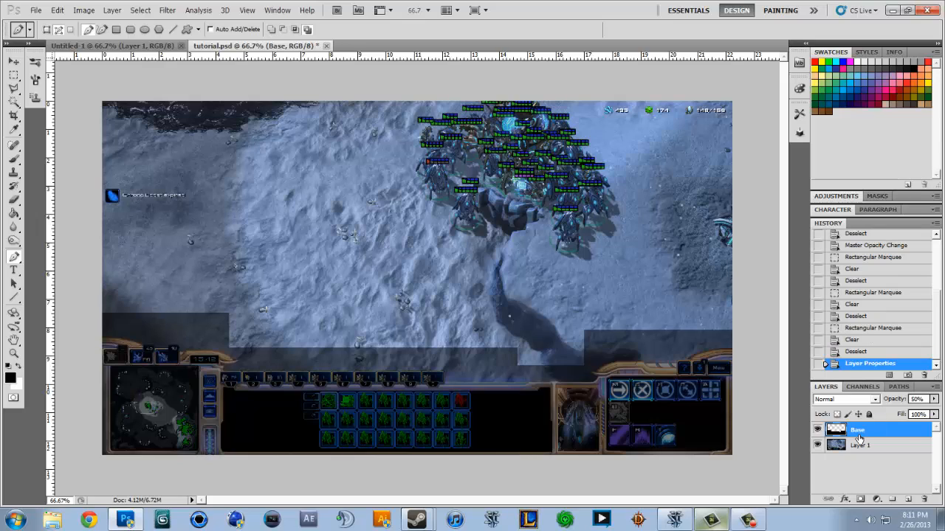
- Check the first few saved paths on the canvas and delete Path 1
left_click(898, 387)
left_click(871, 403)
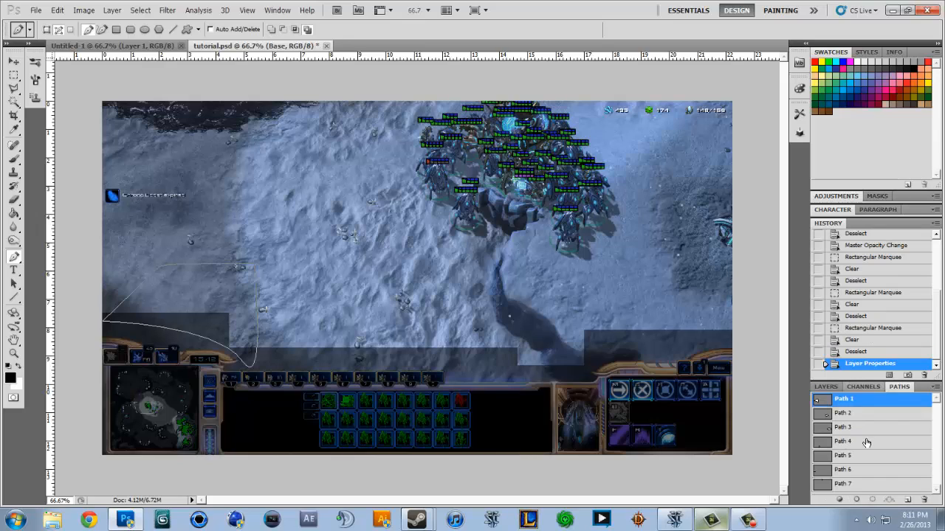
left_click(861, 417)
left_click(854, 431)
left_click(866, 405, "ctrl")
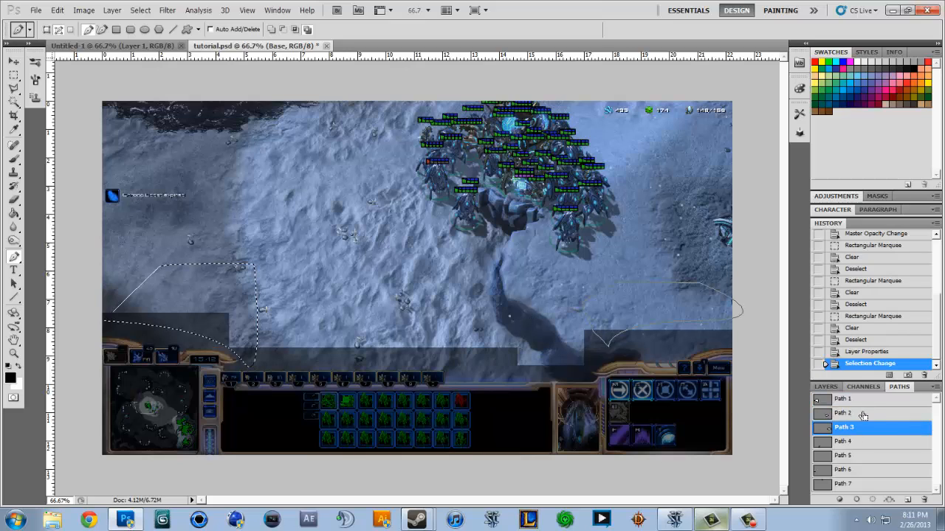
left_click(862, 414, "ctrl")
left_click(859, 404)
left_click(858, 416)
key("Delete")
- Try to delete the remaining saved paths, add a fresh empty path, and clear the active selection
key("Delete")
key("Delete")
key("Delete")
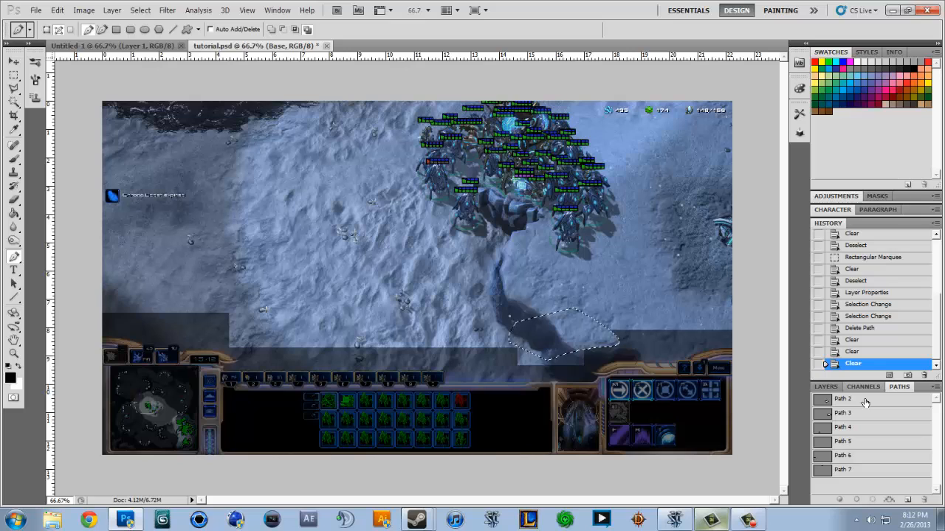
key("Delete")
key("Delete")
key("Delete")
key("Delete")
key("Delete")
key("Delete")
key("Delete")
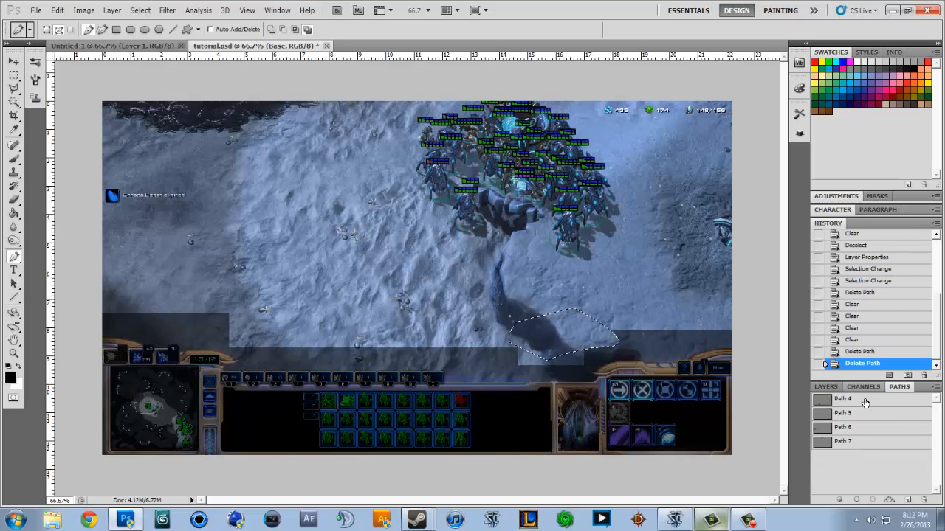
left_click(825, 387)
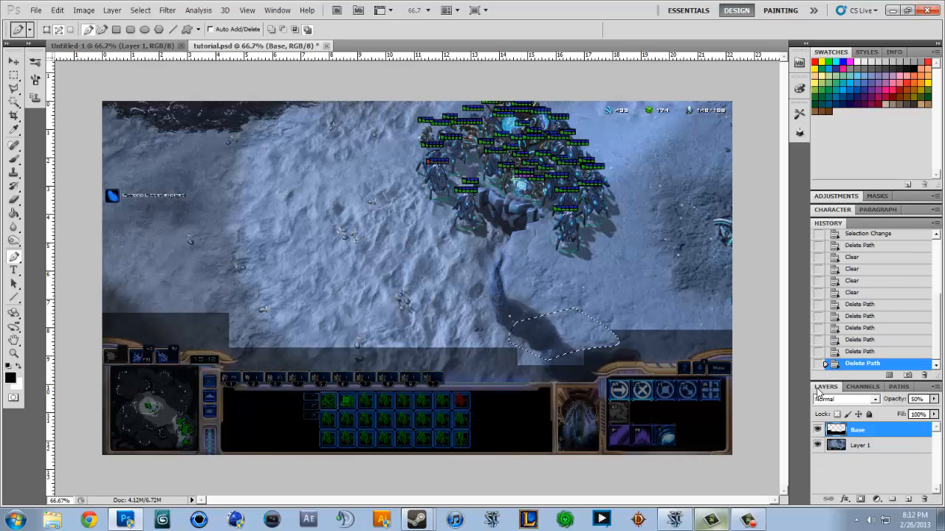
left_click(899, 387)
left_click(909, 500)
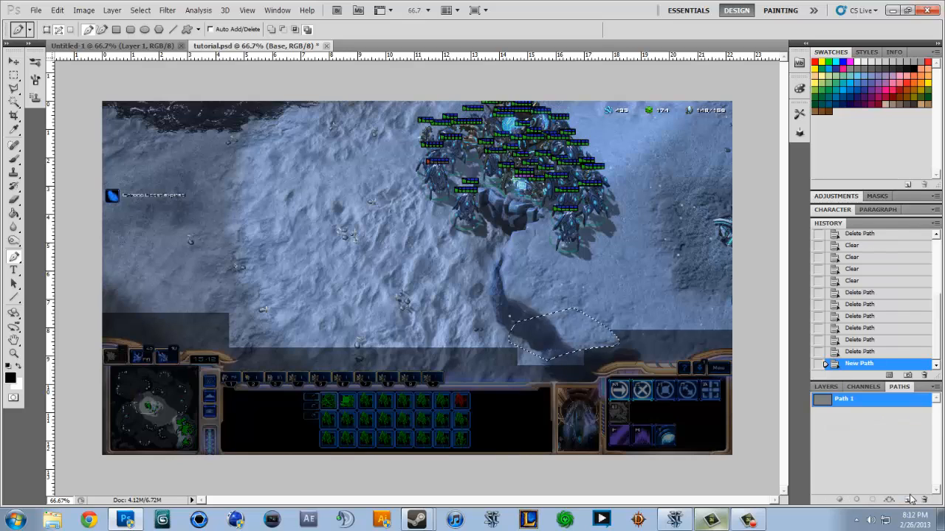
key("ctrl+d")
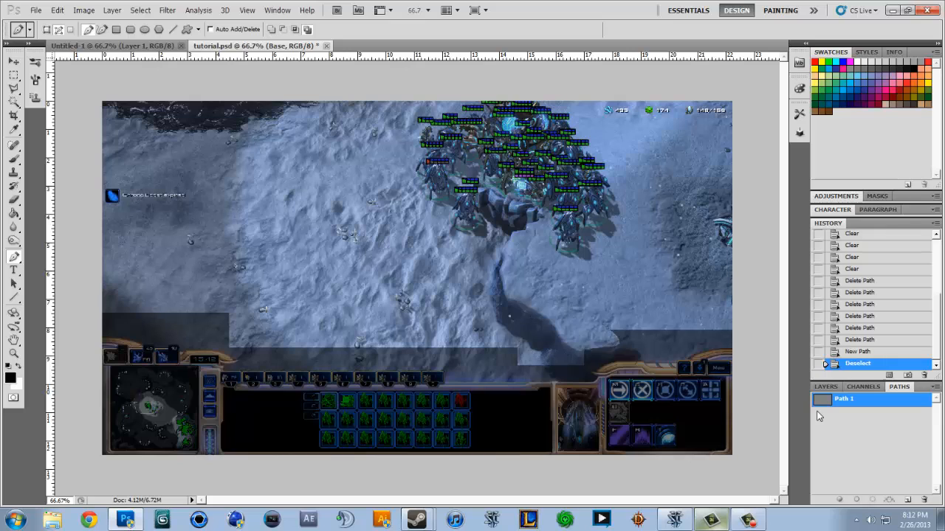
- Roll the history back to the first path deletion, discarding the accidental clears on the Base layer
scroll(866, 271, "up", 2)
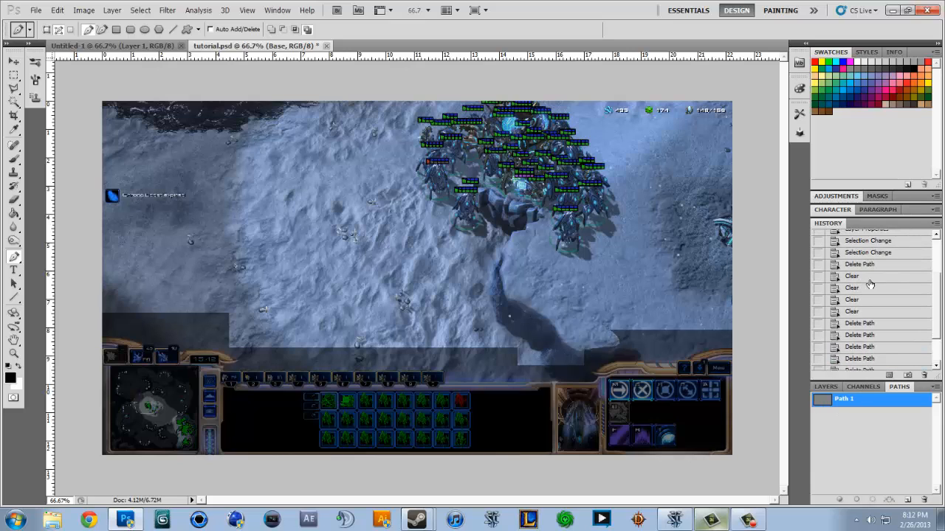
left_click(870, 284)
scroll(868, 310, "up", 3)
left_click(872, 347)
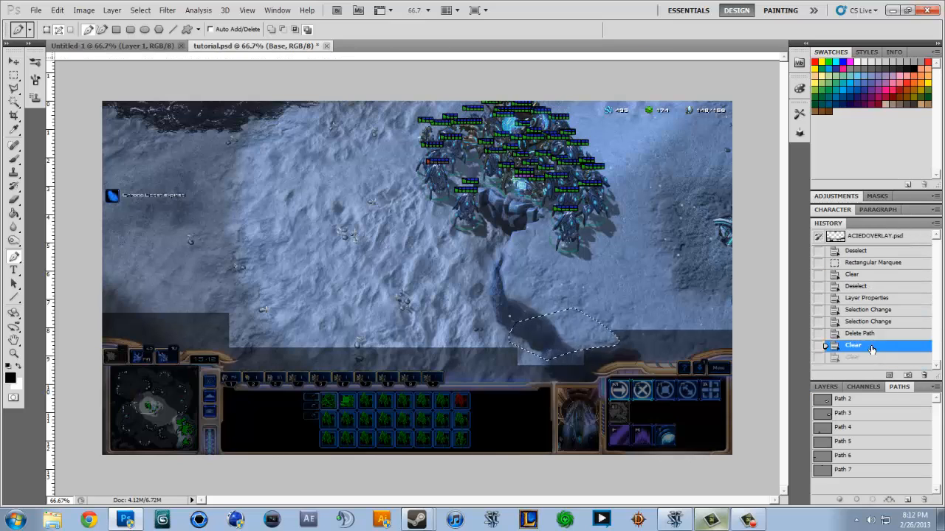
left_click_drag(901, 348, 924, 376)
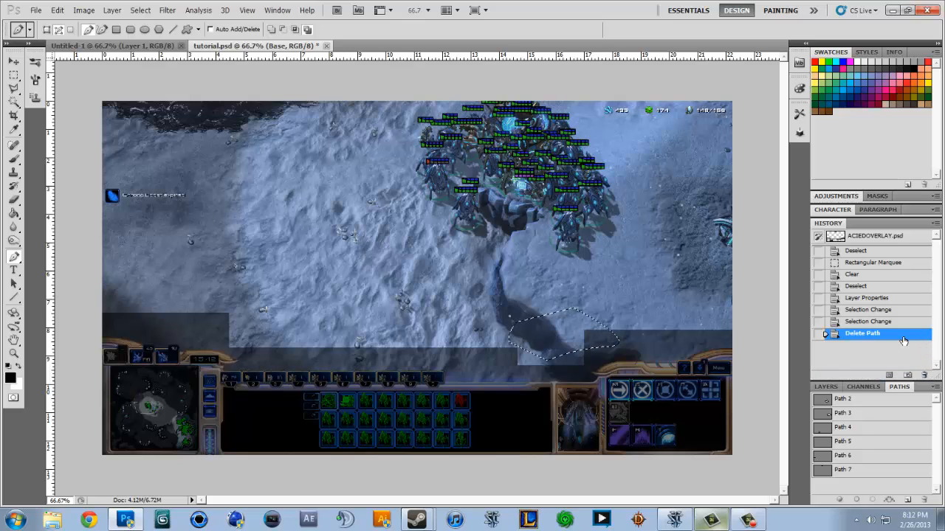
- Clear the selection and delete saved paths Path 2 through Path 7 one by one
key("ctrl+d")
left_click(849, 400)
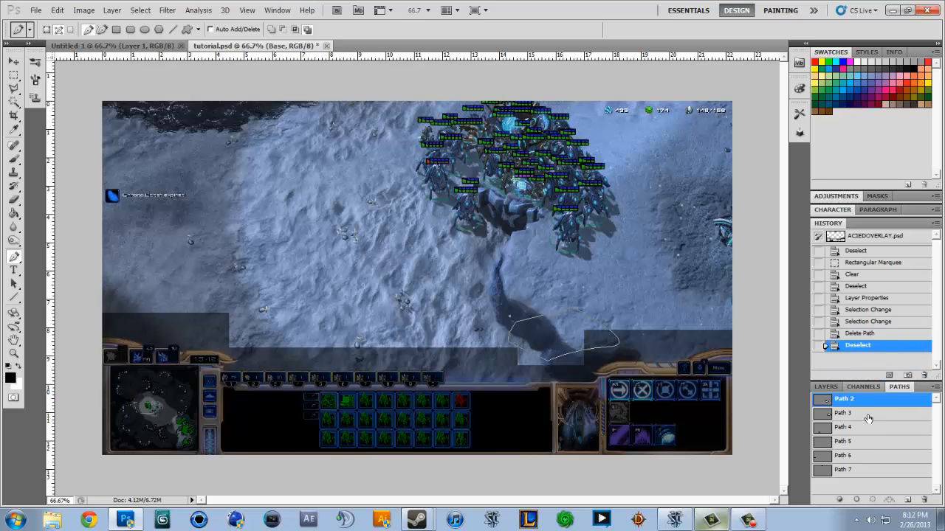
key("Delete")
left_click(858, 400)
key("Delete")
left_click(867, 403)
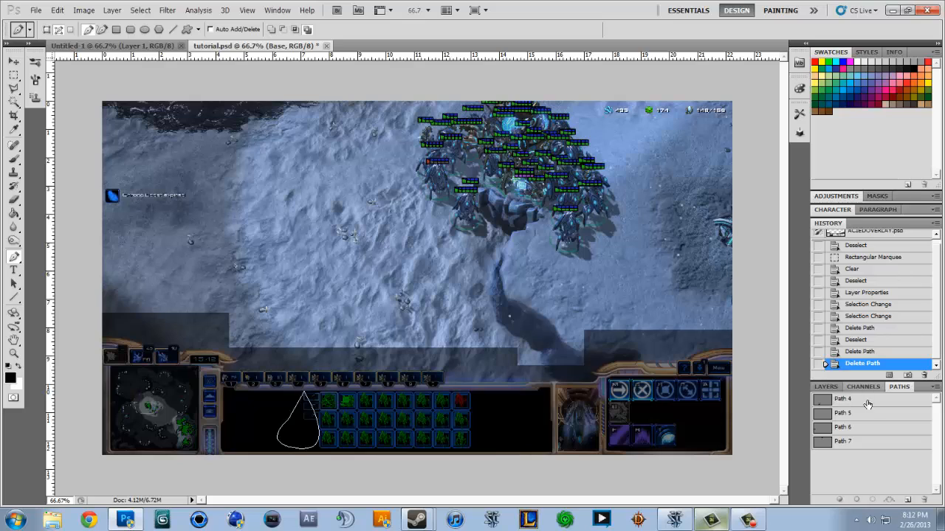
key("Delete")
left_click(868, 405)
key("Delete")
left_click(865, 406)
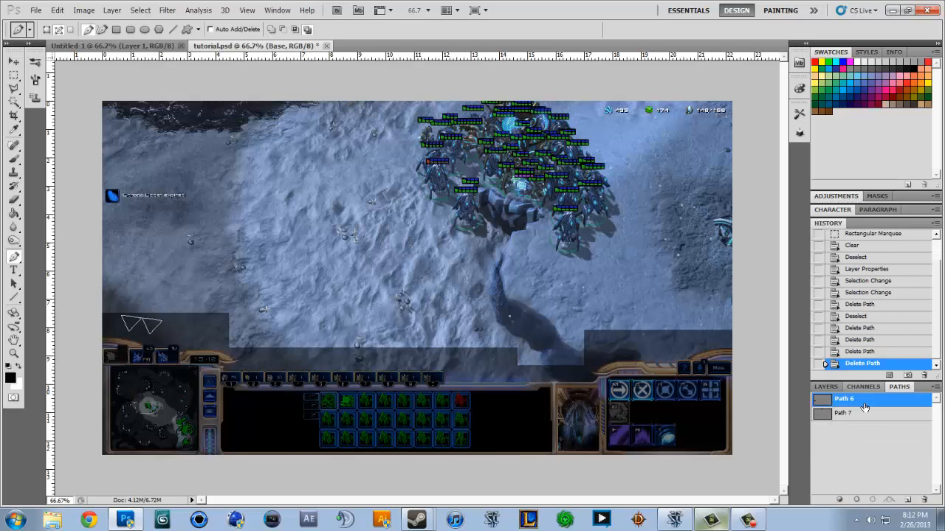
key("Delete")
left_click(865, 403)
key("Delete")
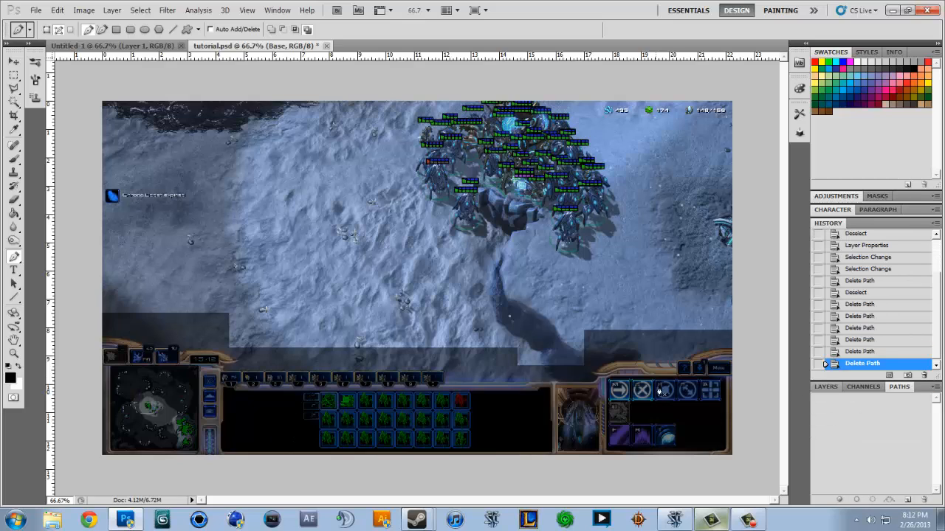
- Hide the game screenshot layer briefly to inspect the Base layer's outline on its own, and show it again
left_click(820, 387)
left_click(818, 446, "alt")
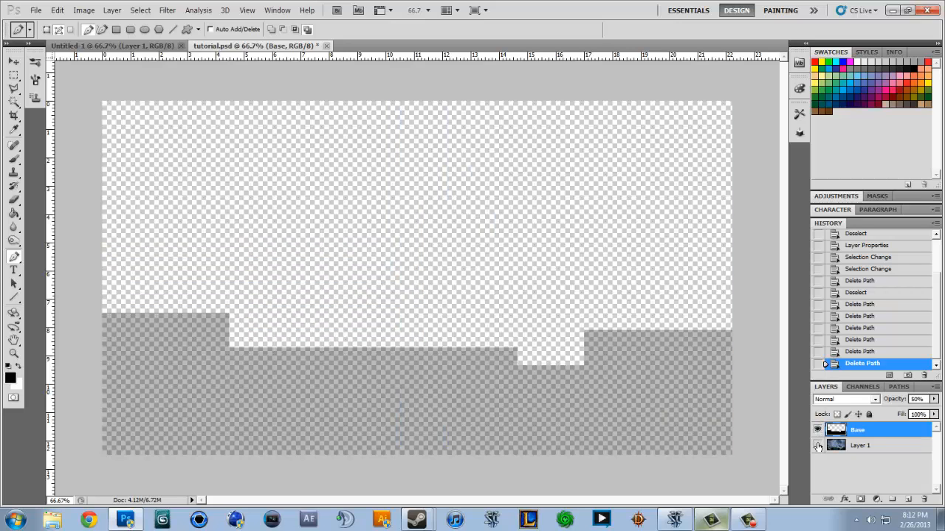
left_click(817, 446, "alt")
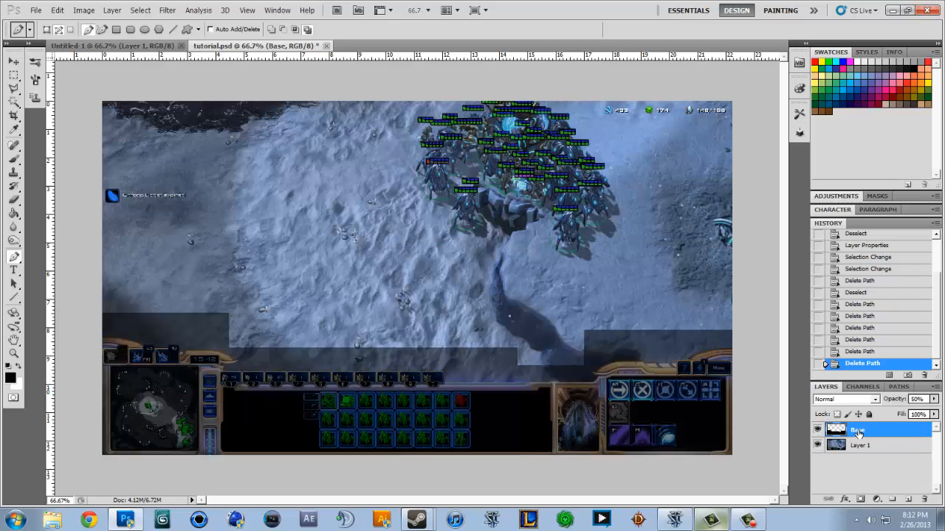
left_click(900, 387)
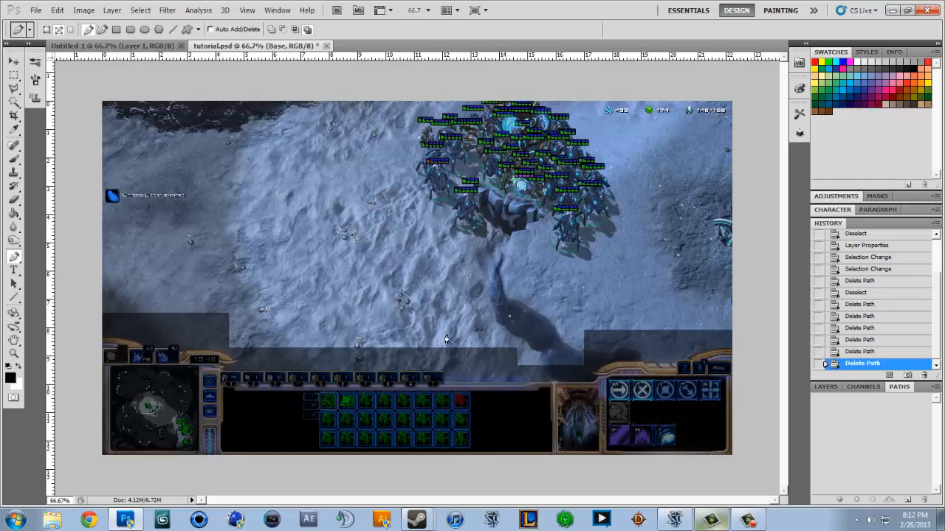
left_click(825, 387)
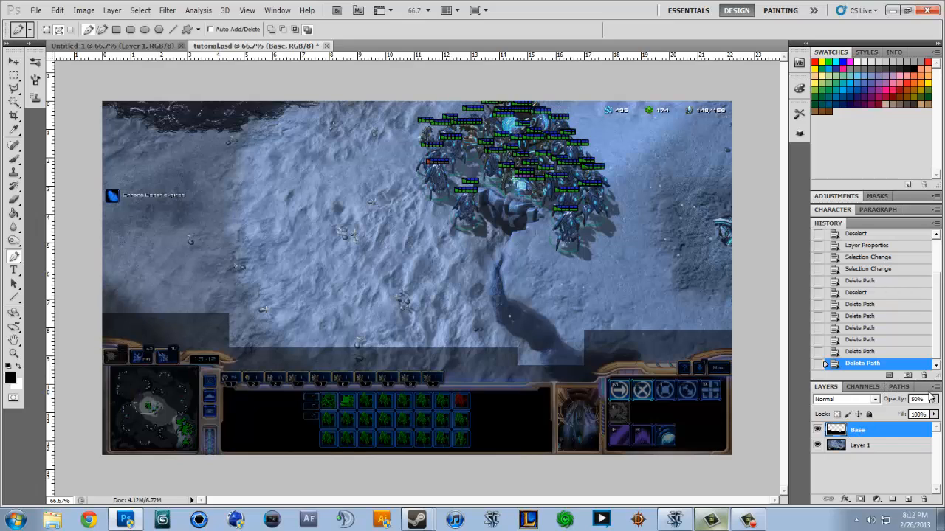
- Add a new path and draw a closed shape whose lower edge curves across the band's raised corner above the minimap
left_click(899, 387)
left_click(908, 499)
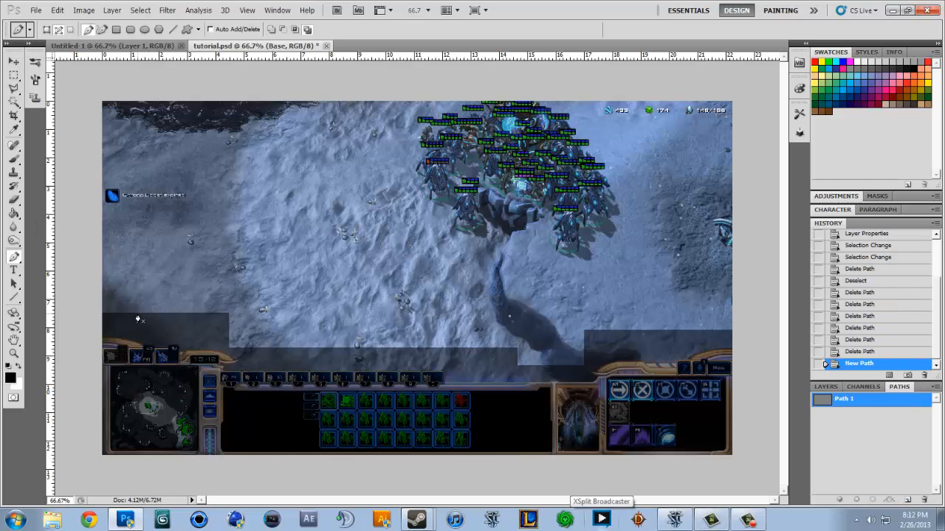
left_click(229, 347)
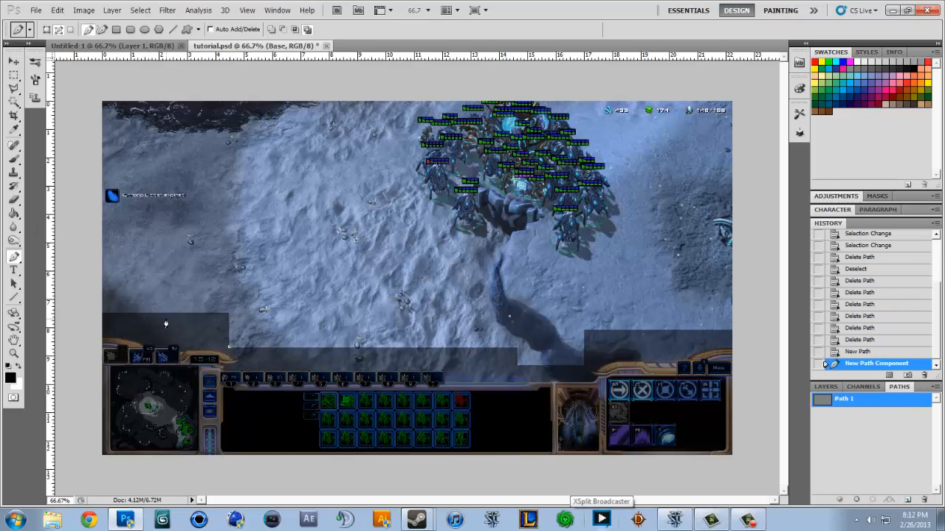
left_click_drag(154, 313, 103, 313)
left_click(155, 248)
left_click_drag(198, 205, 279, 205)
left_click(267, 236)
left_click(267, 325)
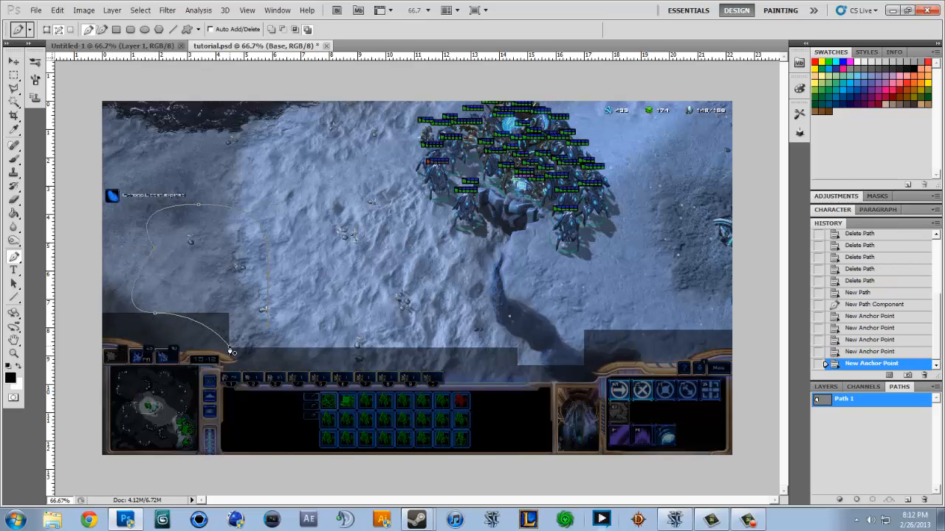
left_click(231, 350)
- Convert the path to a selection, erase the band's corner inside it with a 305 px eraser, and clear the selection
key("ctrl+Return")
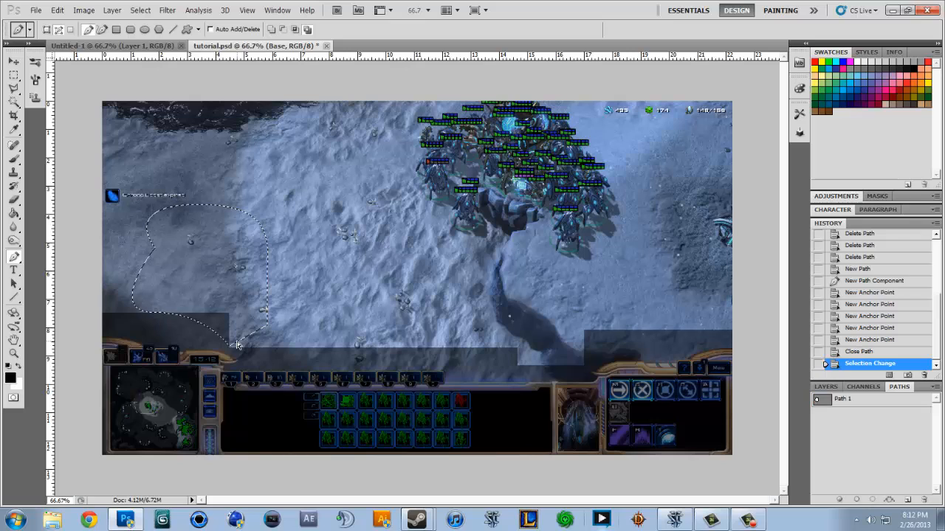
left_click(13, 199)
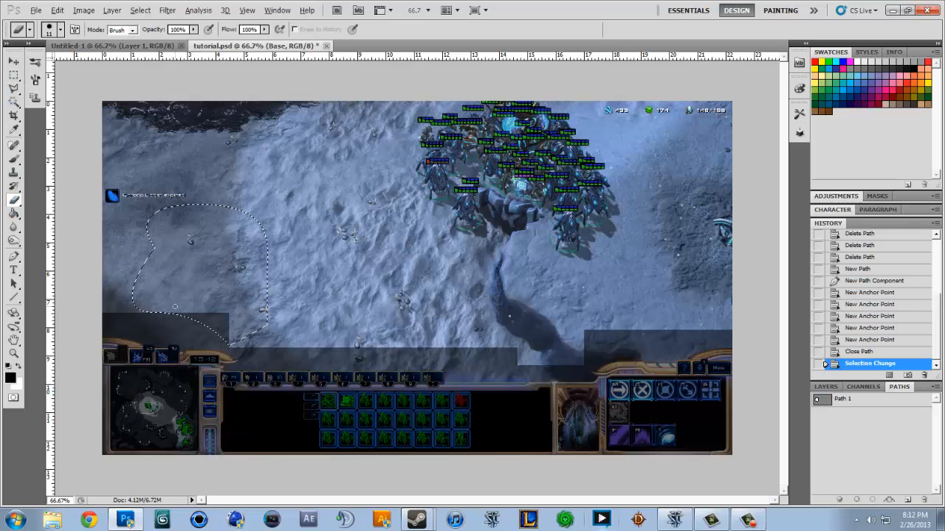
key("bracketright")
key("bracketright")
key("bracketright")
key("bracketright")
key("bracketright")
key("bracketright")
key("bracketright")
key("bracketright")
key("bracketright")
key("bracketright")
key("bracketright")
key("bracketright")
key("bracketright")
key("bracketright")
key("bracketright")
key("bracketright")
key("bracketright")
mouse_move(222, 292)
left_mouse_down()
mouse_move(201, 255)
mouse_move(250, 338)
left_mouse_up()
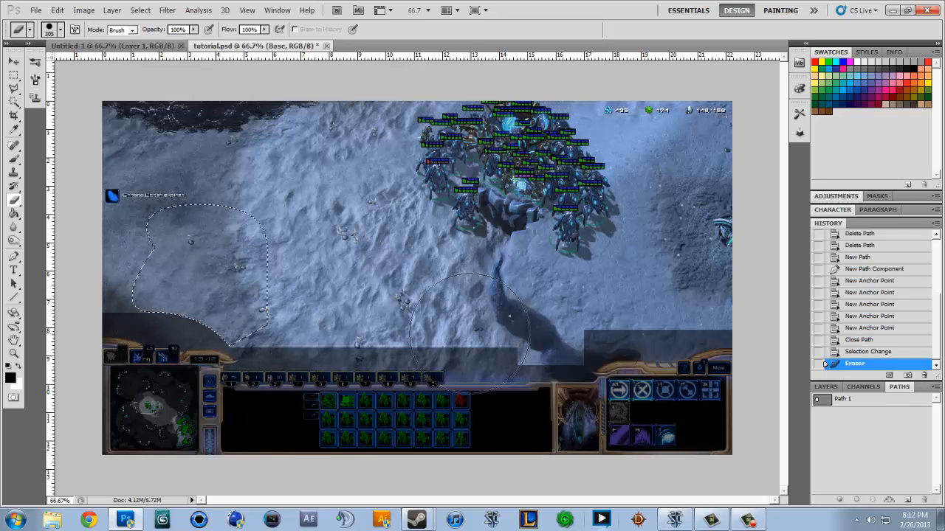
key("ctrl+d")
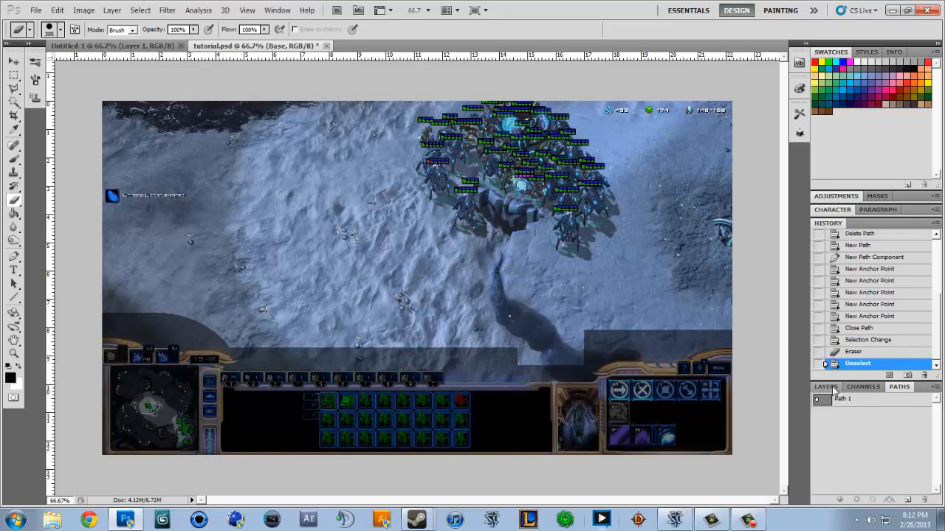
- Load Path 1 as a selection again
left_click(853, 403)
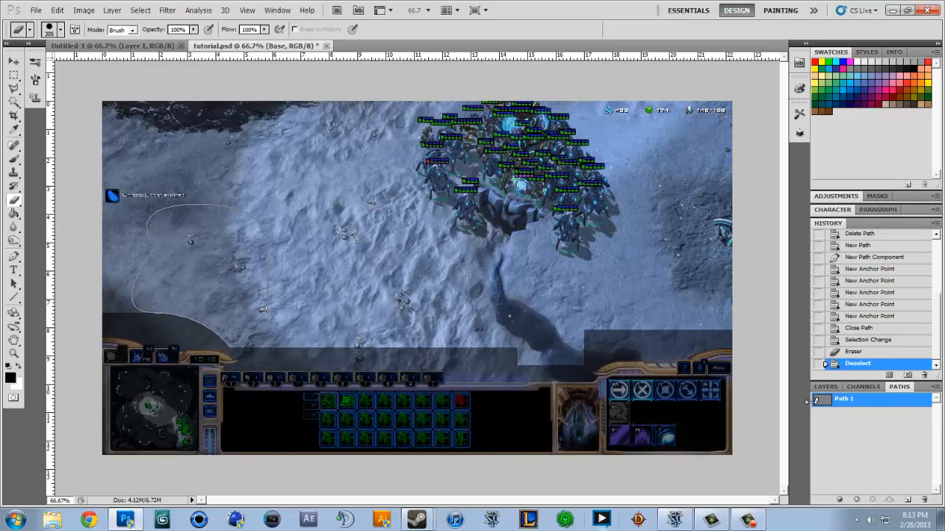
left_click(831, 404, "ctrl")
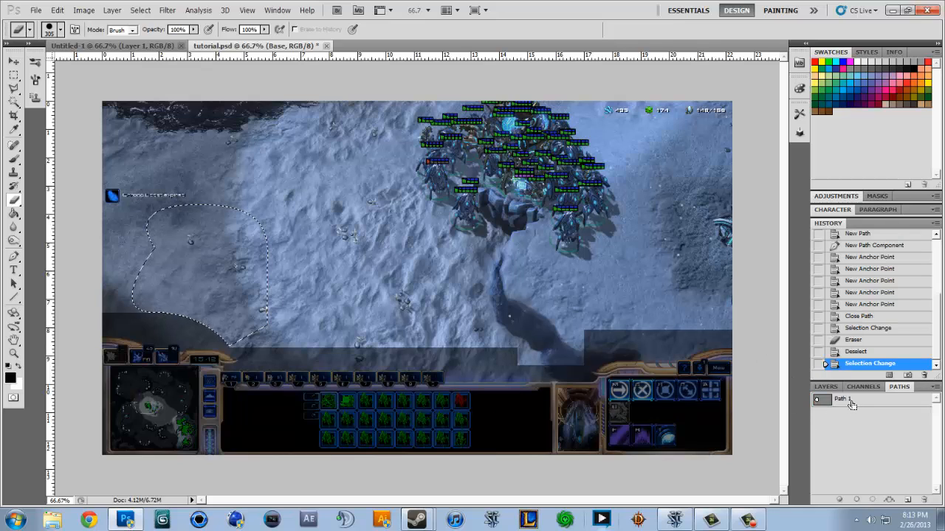
left_click(851, 402, "ctrl")
left_click(851, 404)
left_click(849, 424)
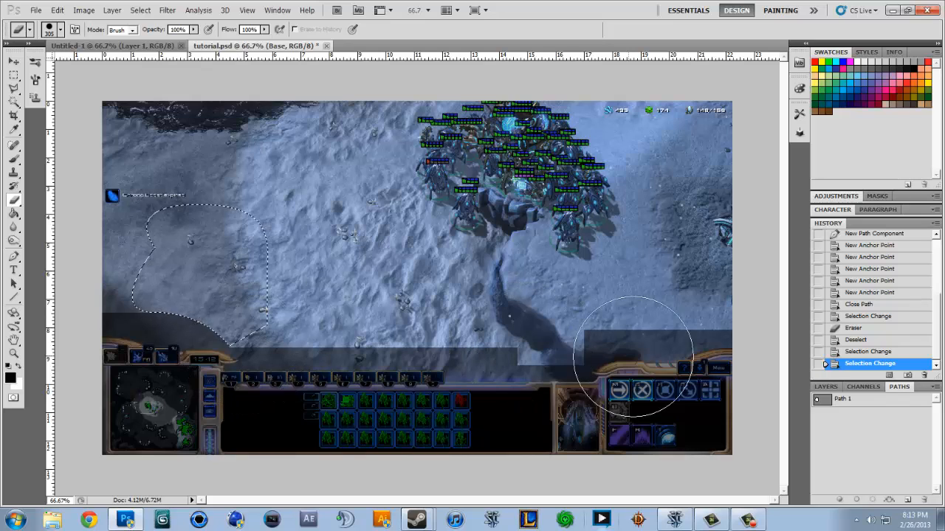
- Add a new path, clear the selection, and place the path's first anchor at the low end of the middle band's step
left_click(907, 500)
key("ctrl+d")
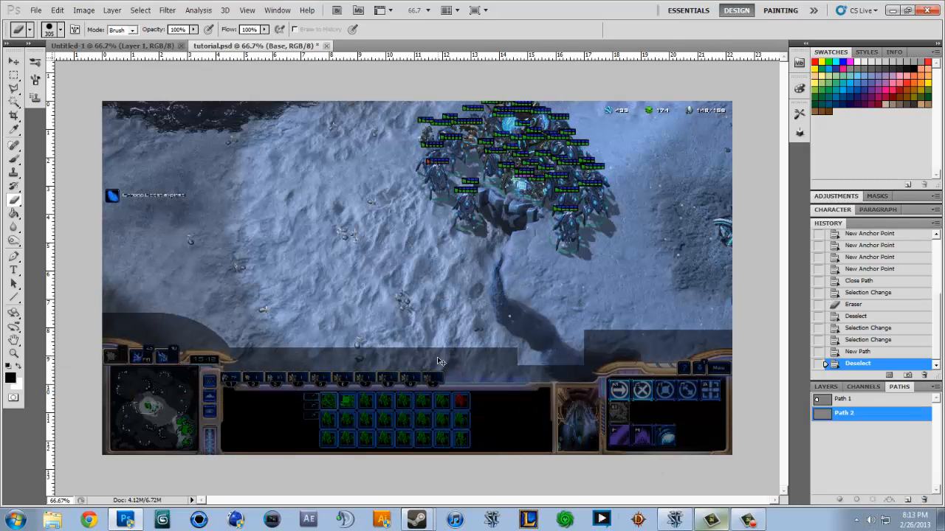
left_click(15, 88)
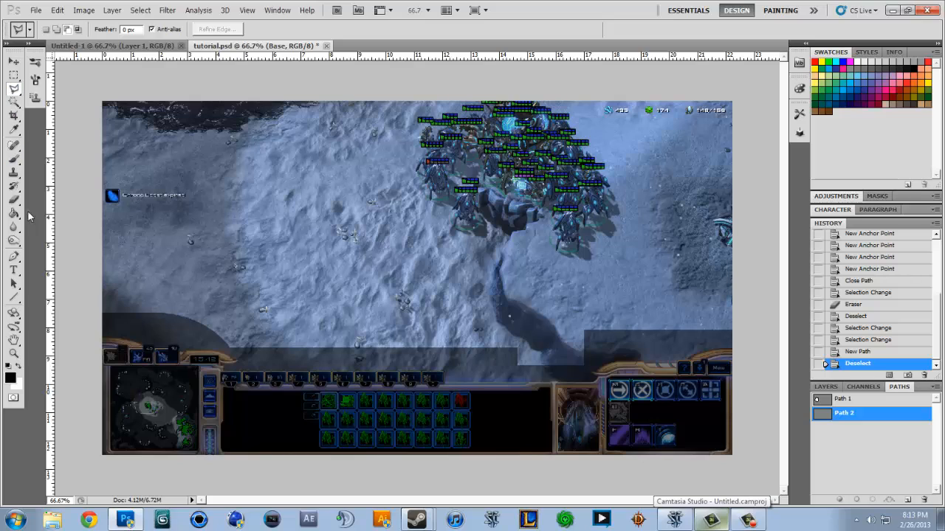
left_click(13, 256)
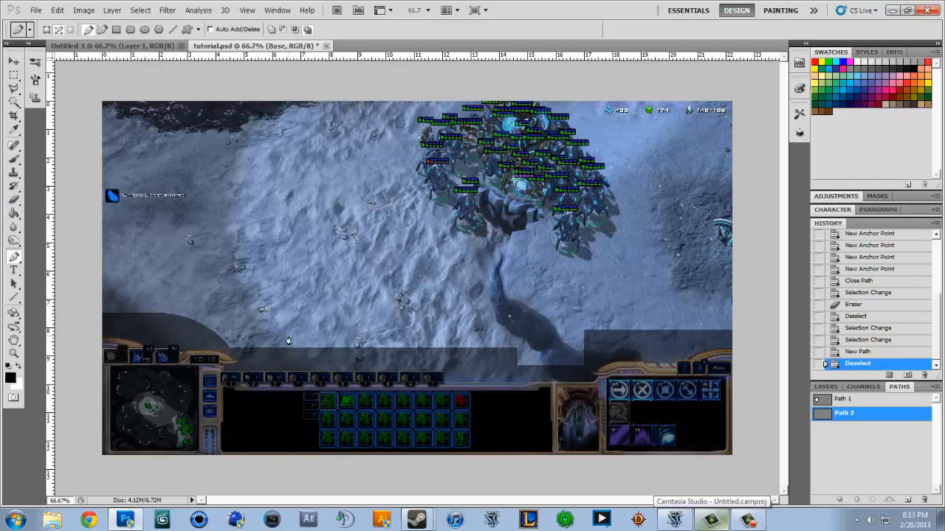
left_click(516, 368)
left_click_drag(444, 348, 393, 352)
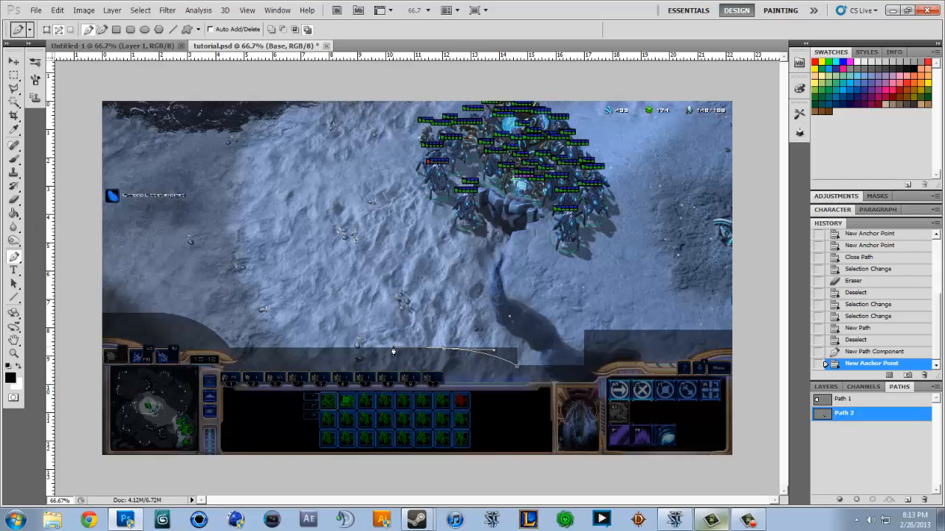
key("ctrl+z")
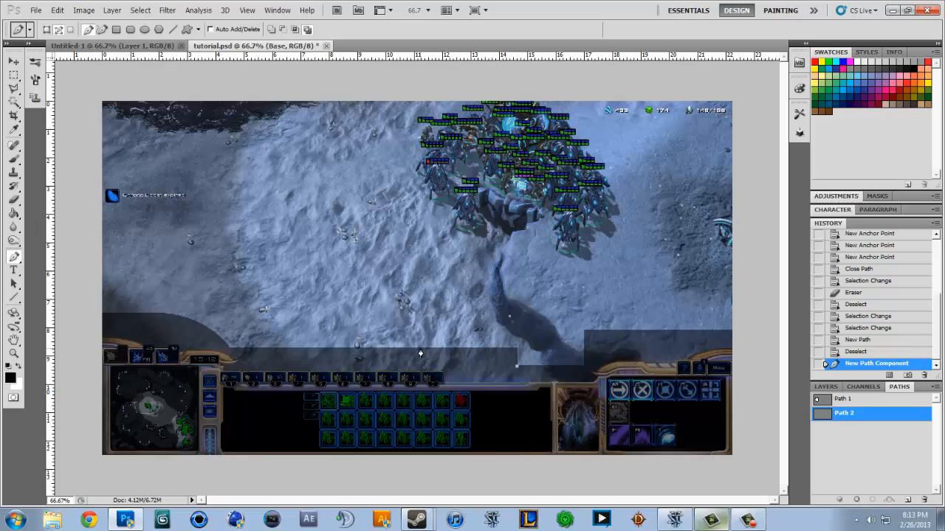
left_click(422, 350, "shift")
key("ctrl+z")
- Draw a closed path that curves from the middle band's top edge down to its step and encloses the band's corner
left_click_drag(418, 348, 363, 352)
left_click(440, 285)
left_click_drag(519, 323, 550, 338)
left_click_drag(579, 361, 572, 361)
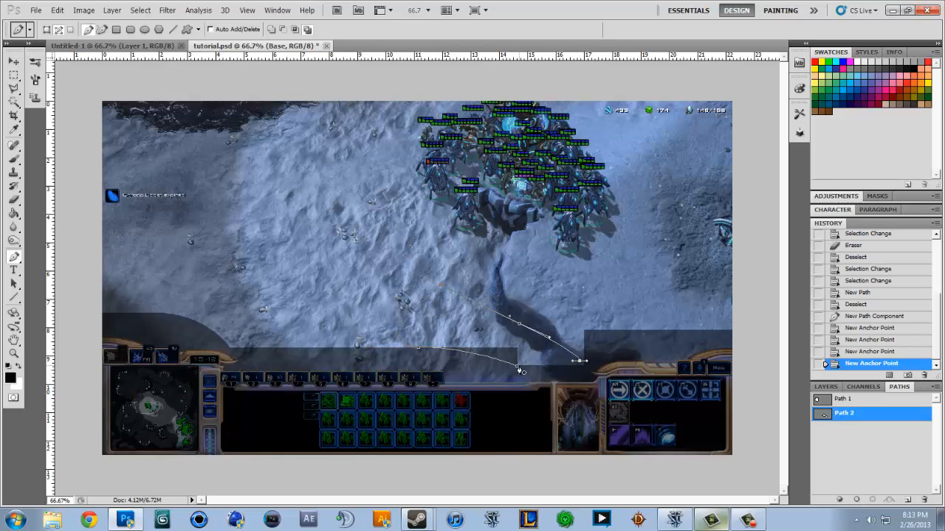
left_click(518, 367)
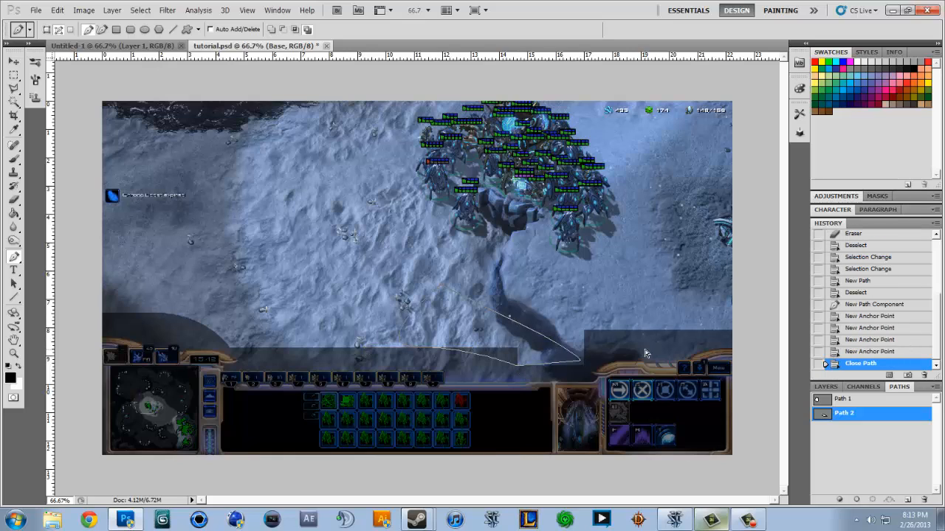
- Convert the path to a selection, erase the middle band's corner inside it with the 305 px eraser, and clear the selection
key("ctrl+Return")
key("b")
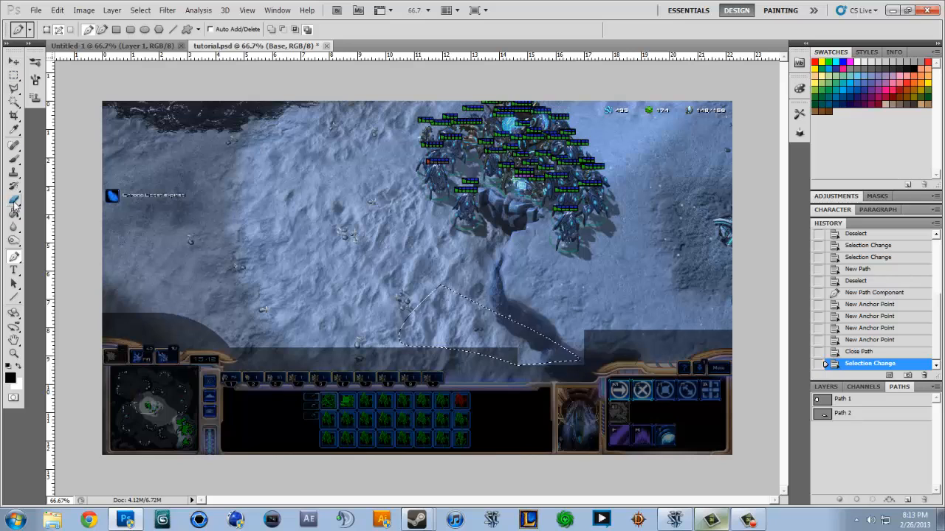
mouse_move(498, 373)
left_mouse_down()
mouse_move(410, 337)
mouse_move(459, 336)
mouse_move(384, 340)
left_mouse_up()
key("ctrl+d")
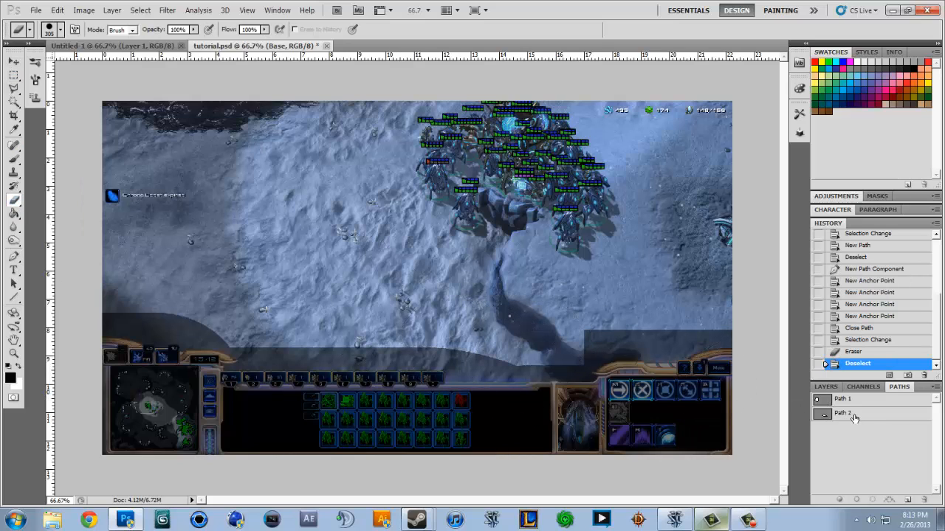
- Select the minimap area with a rectangular marquee, delete it from the Base layer, and clear the selection
left_click(823, 387)
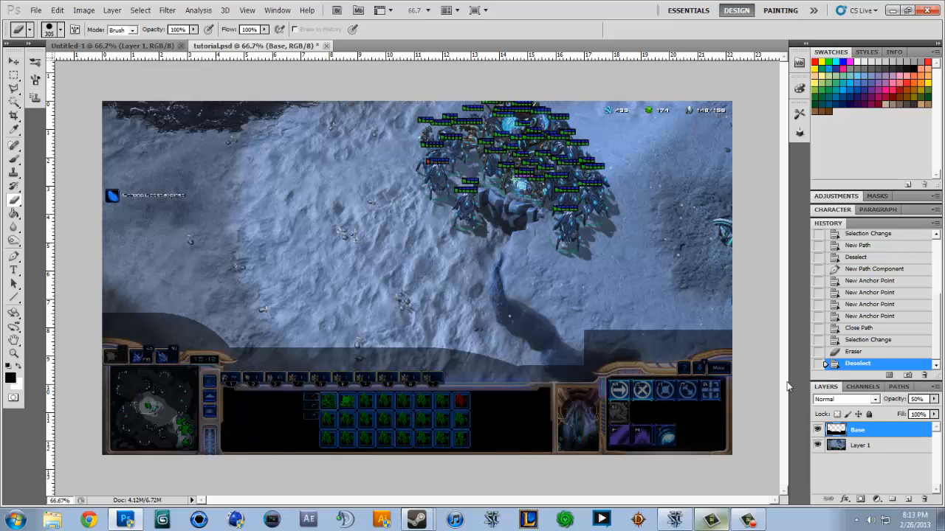
left_click(16, 77)
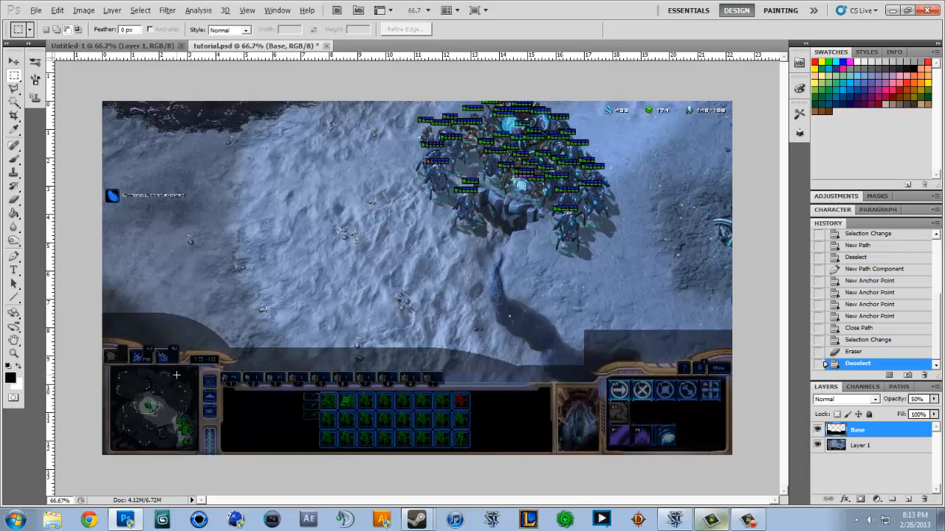
scroll(236, 367, "up", 4)
left_click_drag(236, 366, 502, 286)
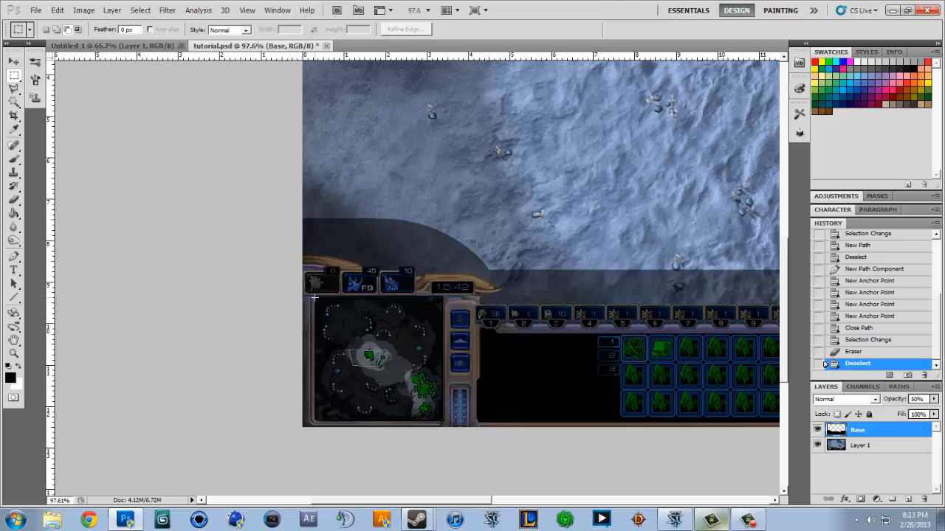
left_click_drag(313, 297, 443, 422)
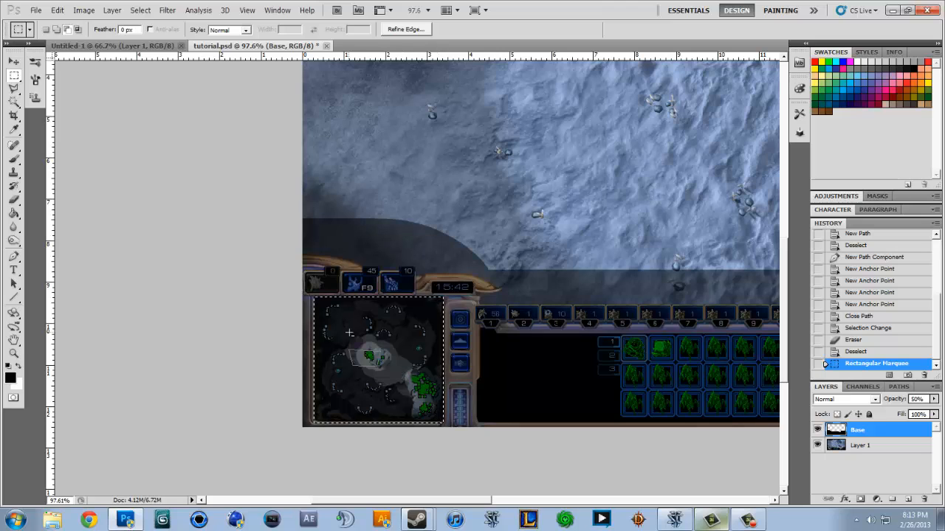
key("Delete")
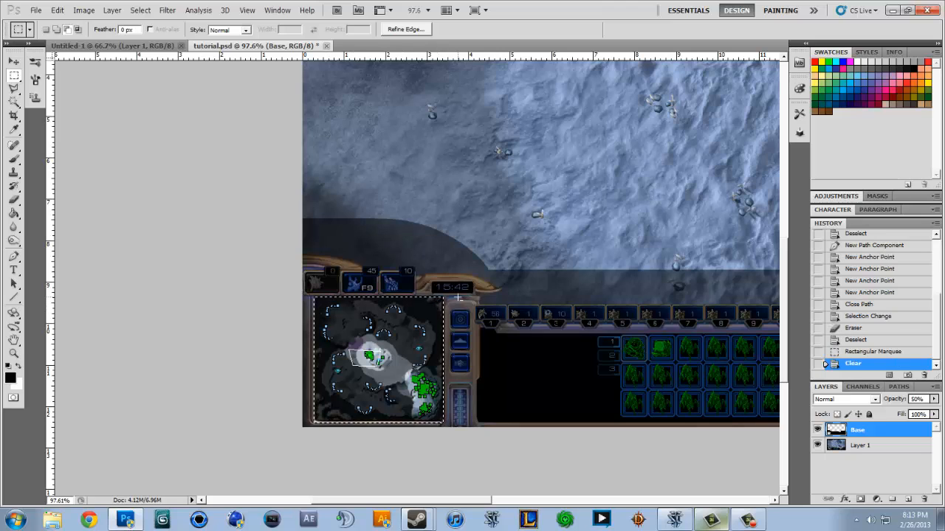
key("ctrl+d")
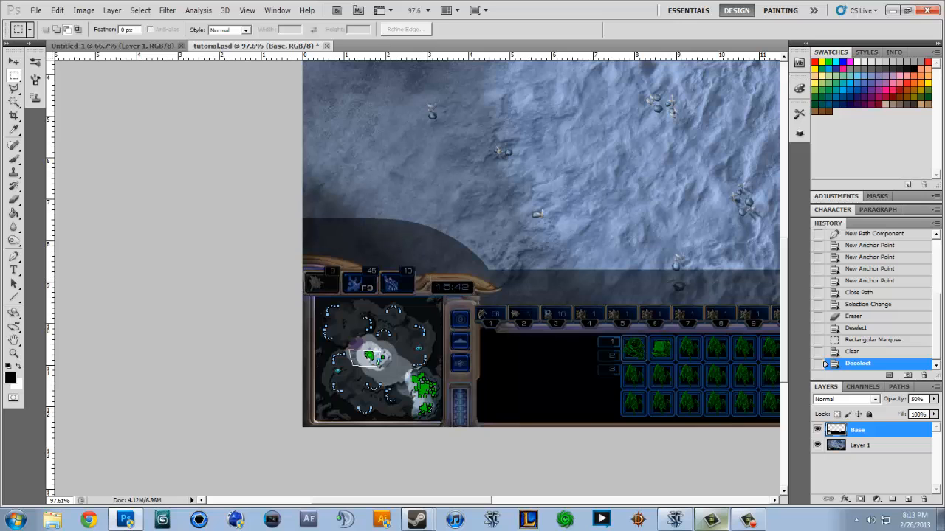
- Marquee the game clock, trim the selection to its black display, delete that area from the Base layer, and deselect
left_click_drag(474, 295, 473, 293)
scroll(473, 293, "up", 10)
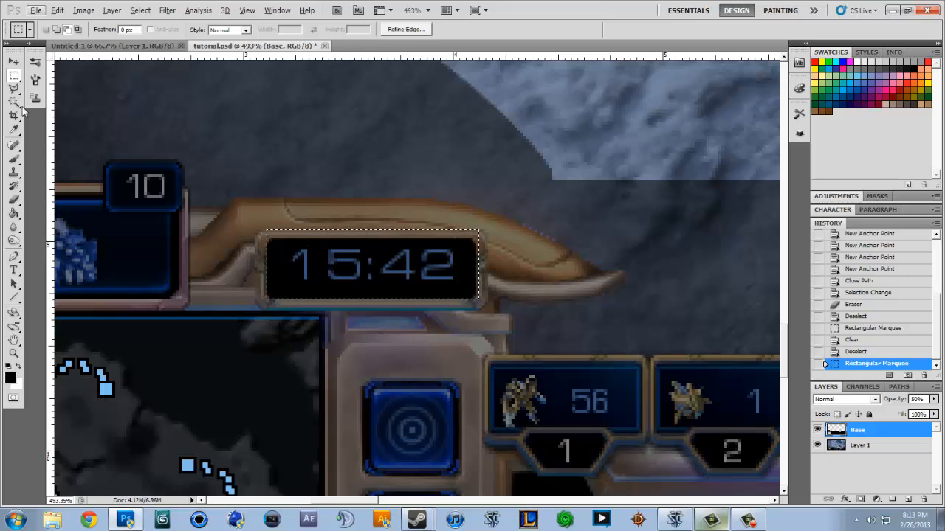
left_click(66, 29)
left_click_drag(243, 209, 568, 240)
left_click_drag(543, 341, 552, 347)
key("Delete")
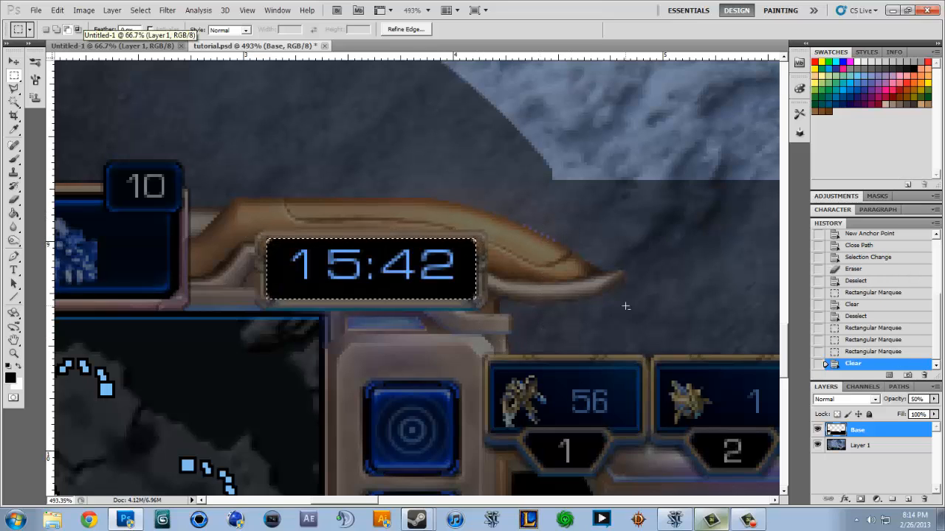
left_click_drag(308, 209, 588, 221)
key("ctrl+d")
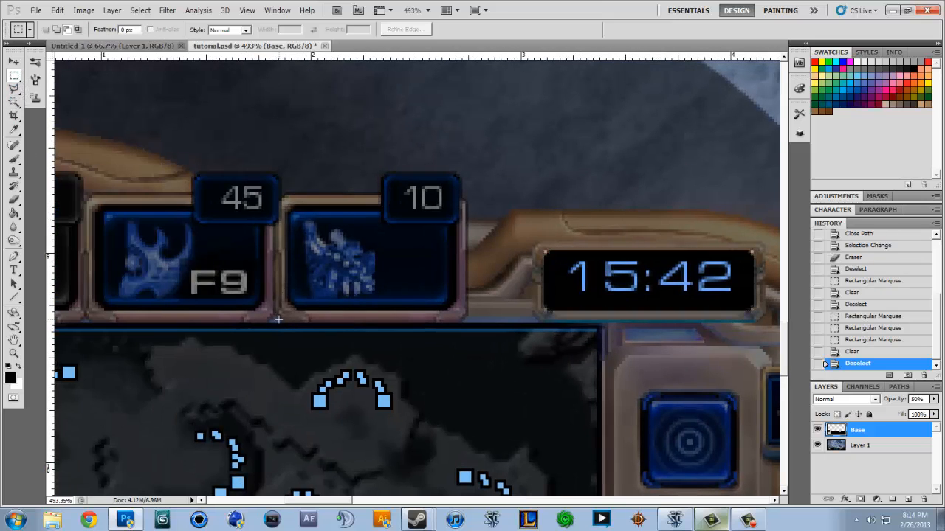
- Marquee the button numbered 10 above the minimap and subtract the empty area beside its number tab with the Polygonal Lasso
left_click_drag(444, 176, 465, 172)
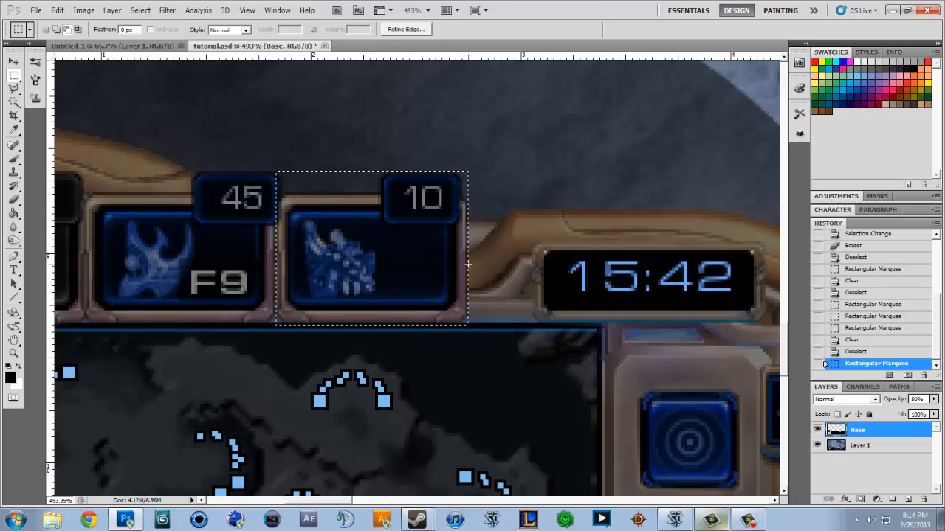
left_click(14, 89)
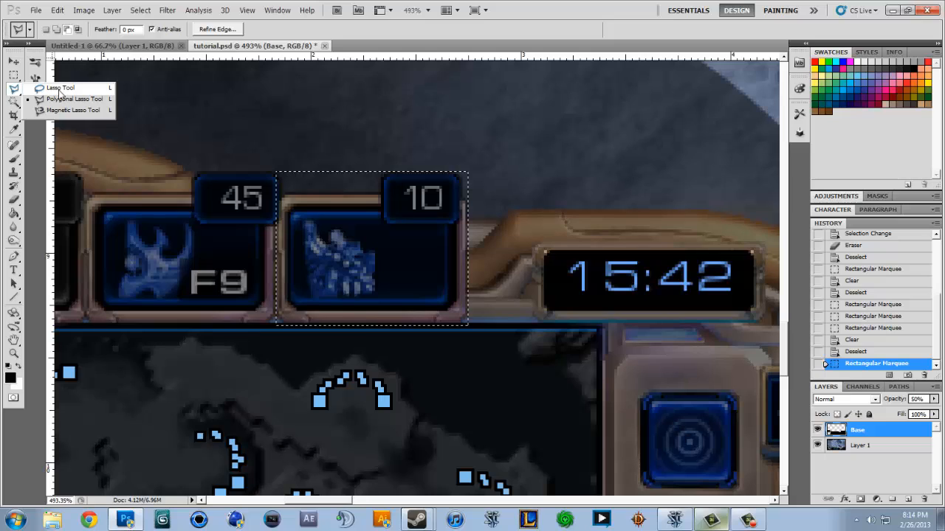
left_click(62, 101)
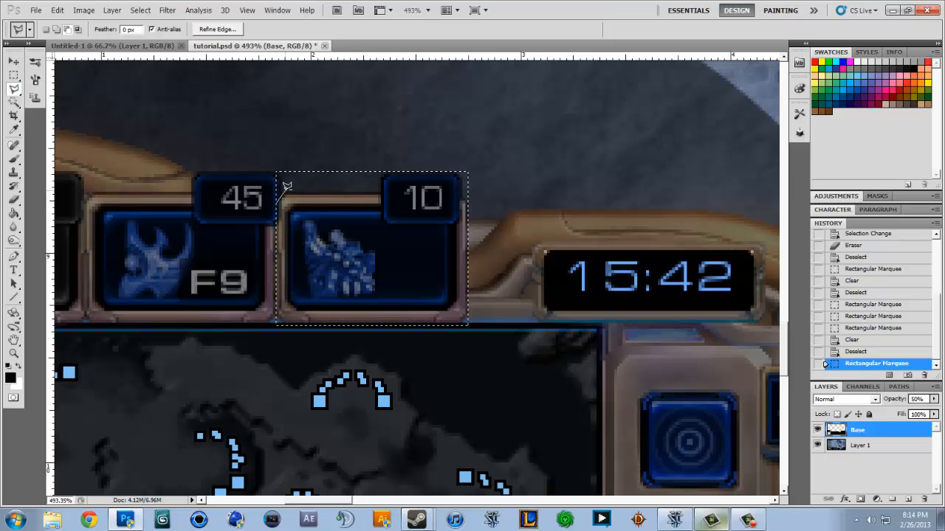
left_click(287, 191)
left_click(390, 171)
left_click(384, 128)
left_click(275, 137)
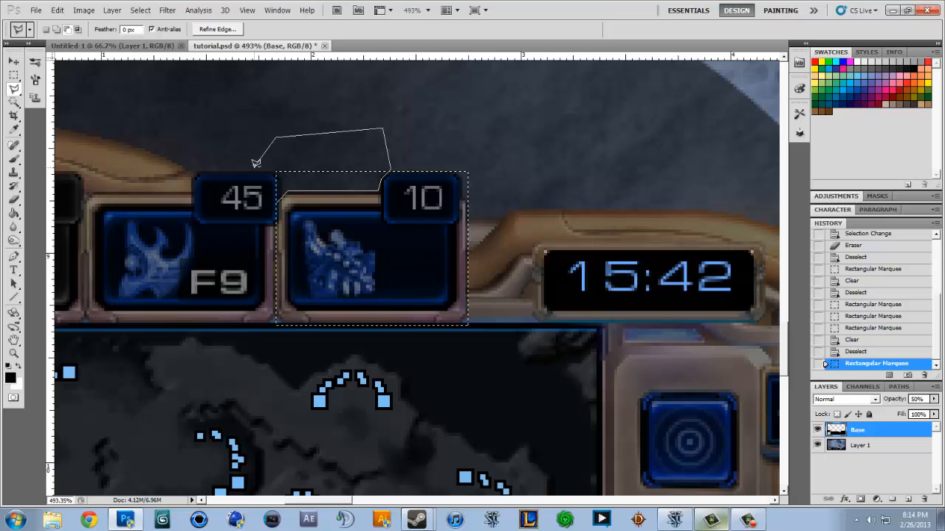
left_click(254, 168)
left_click(275, 199)
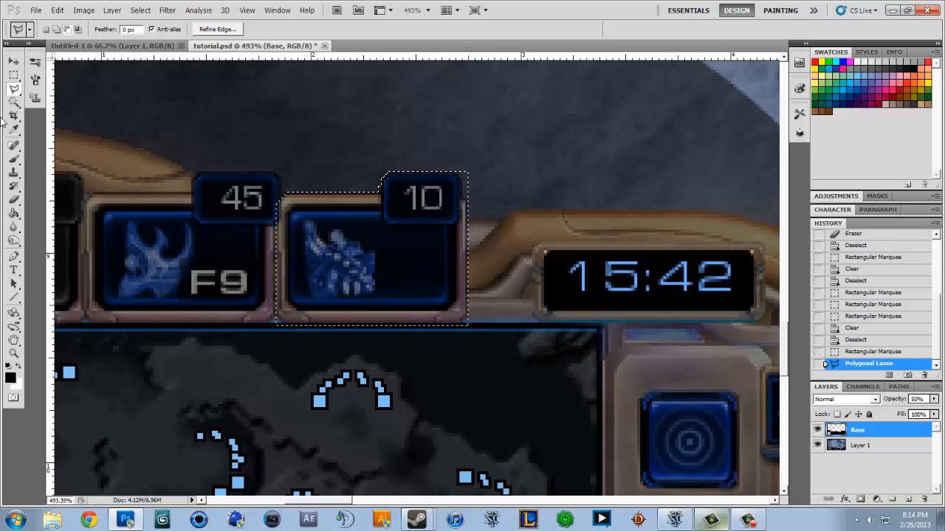
- Trim the selection's outer edges to the button's frame with the rectangular marquee, delete it from the Base layer, and deselect
left_click(13, 76)
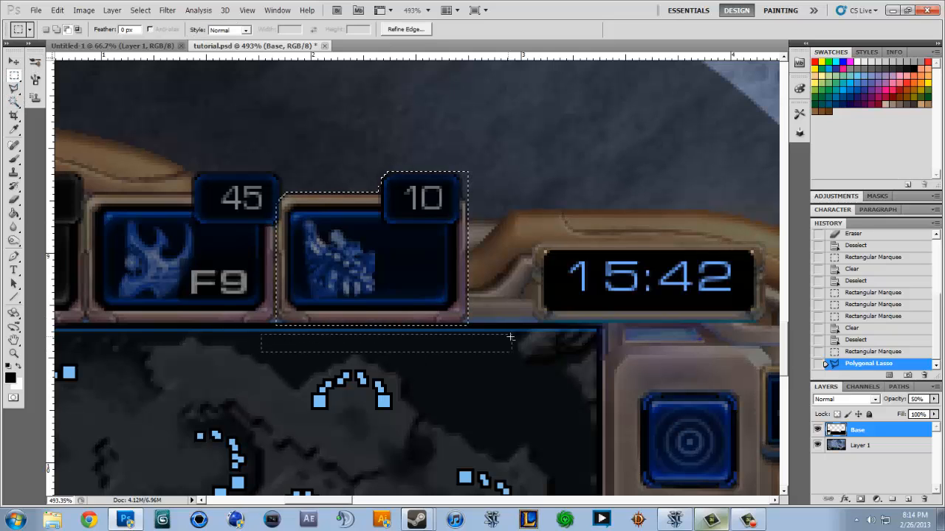
left_click_drag(511, 337, 519, 324)
left_click_drag(468, 154, 487, 166)
left_click_drag(486, 148, 463, 193)
key("Delete")
key("ctrl+d")
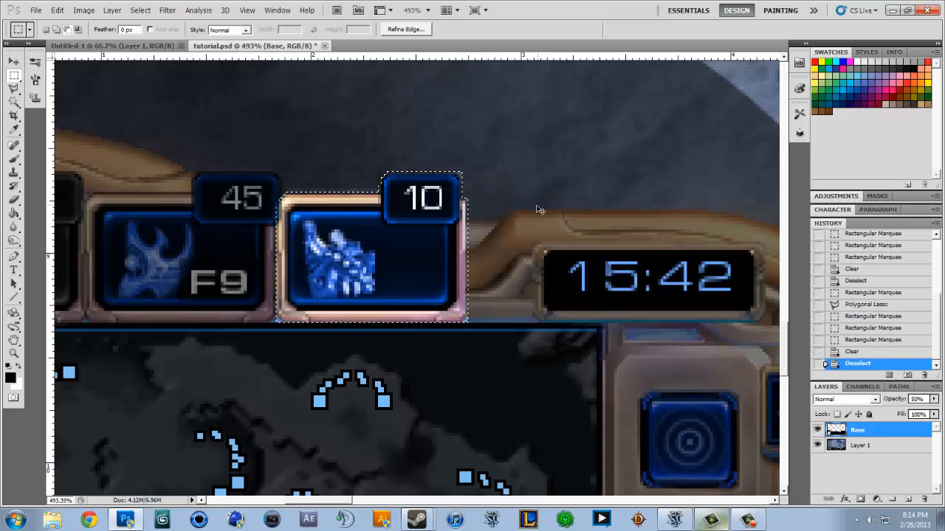
- Select the whole row of ten control group tabs above the unit grid with a rectangular marquee
scroll(542, 208, "down", 11)
left_click_drag(630, 312, 206, 196)
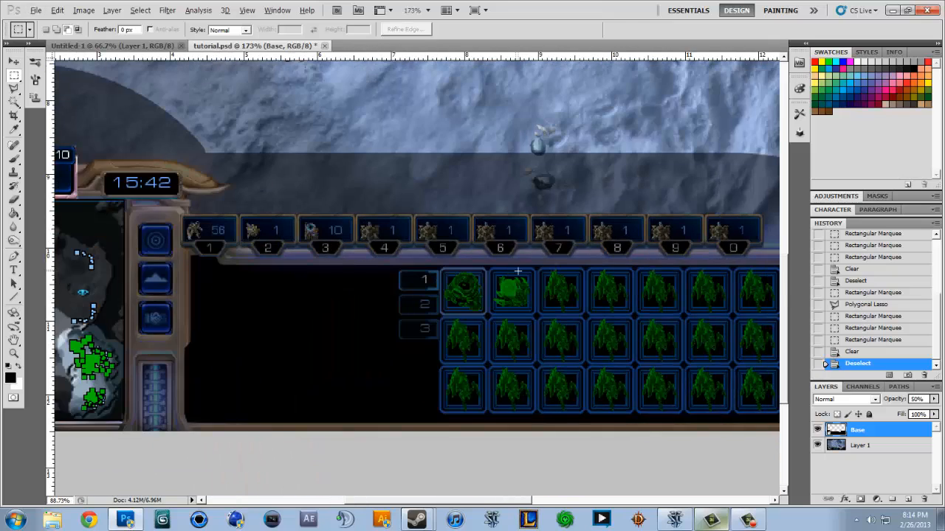
scroll(518, 271, "down", 7)
left_click_drag(635, 255, 516, 252)
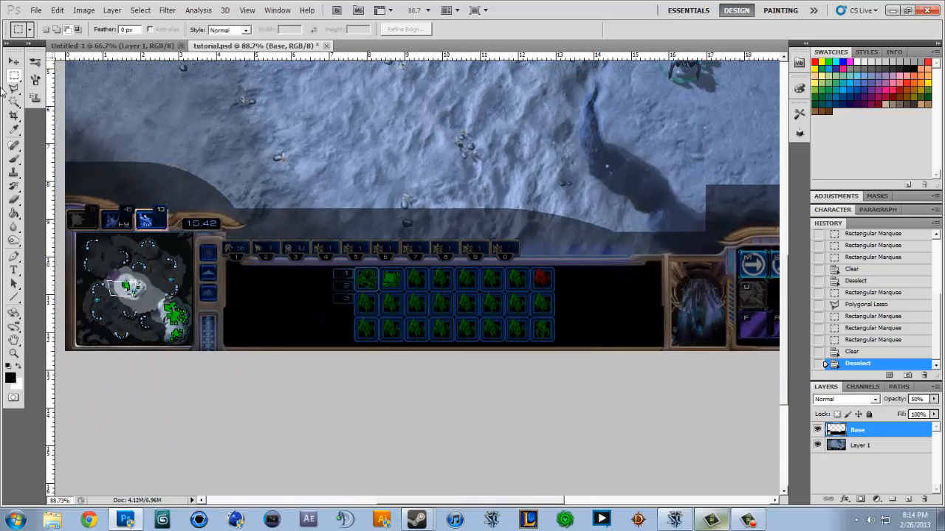
left_click_drag(222, 241, 522, 261)
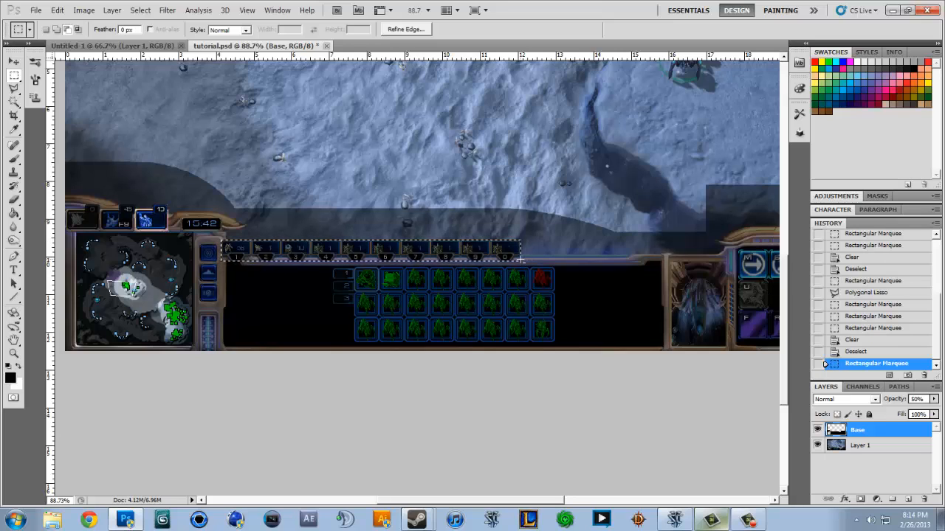
scroll(522, 260, "up", 3)
left_click_drag(247, 223, 485, 218)
scroll(278, 231, "up", 3)
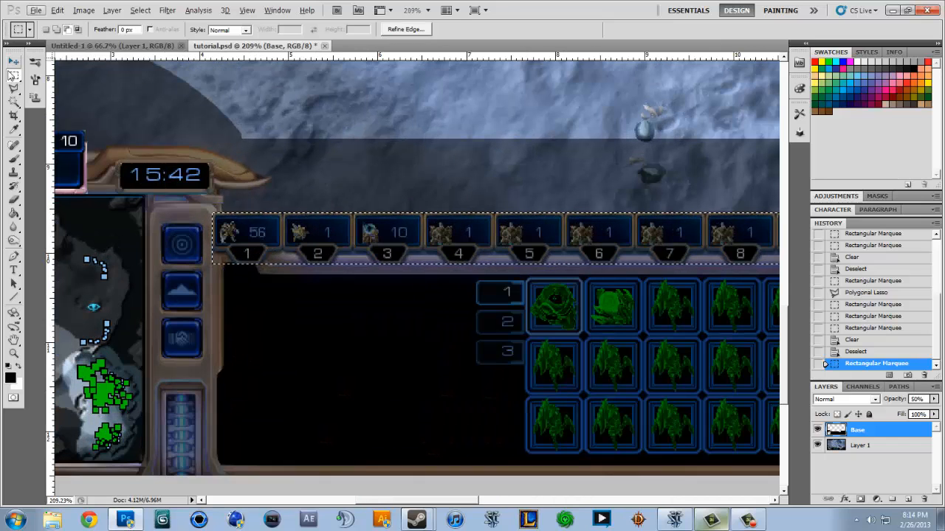
- Subtract the gaps between number tabs 1, 2 and 3 with the Polygonal Lasso, delete the row from the Base layer, and deselect
left_click(14, 88)
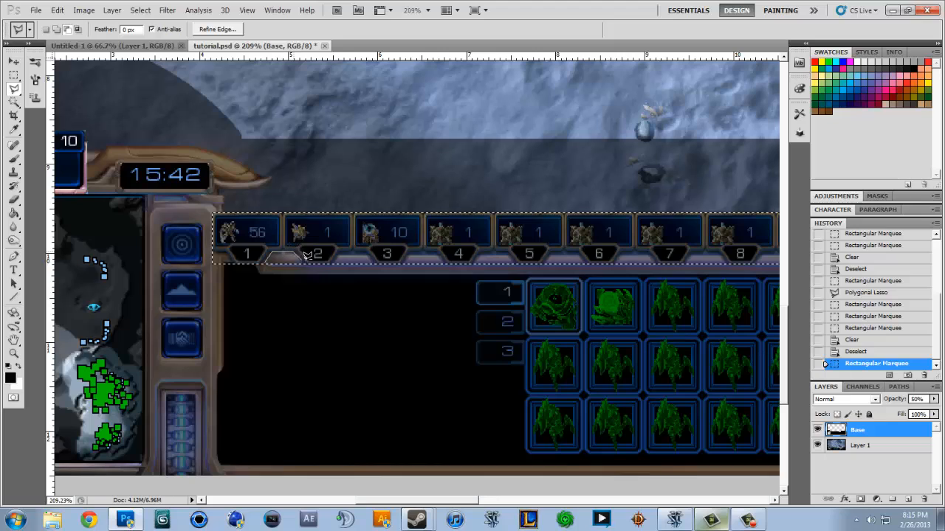
left_click(309, 265)
left_click(298, 270)
left_click(267, 274)
left_click(266, 258)
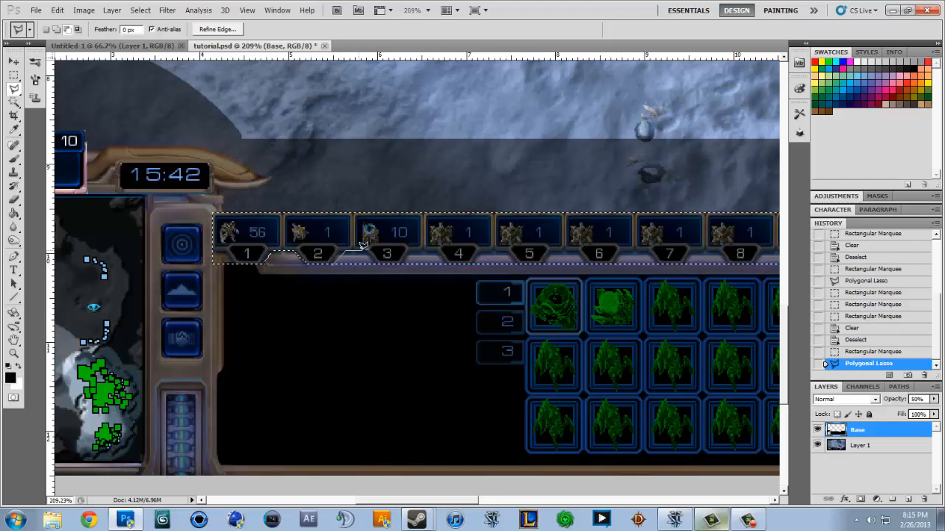
left_click(367, 251)
left_click(375, 268)
left_click(333, 261)
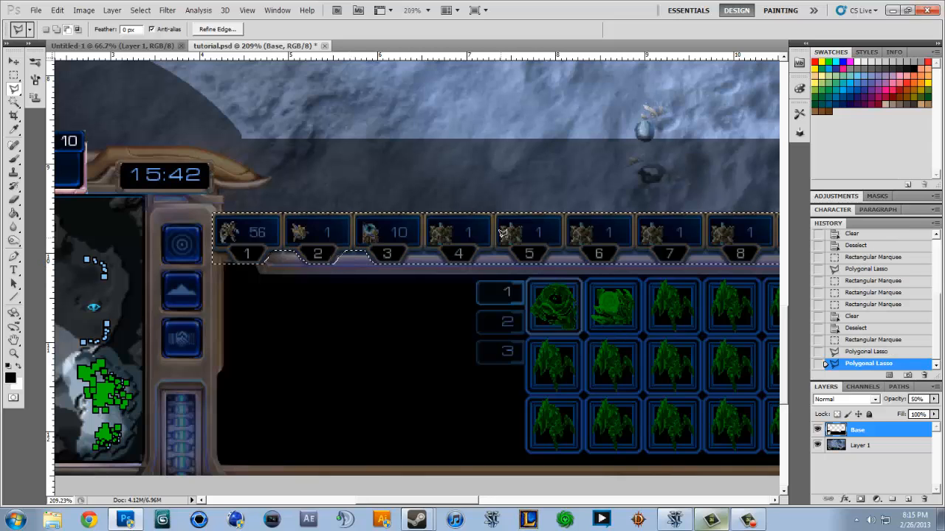
key("Delete")
key("ctrl+d")
- Marquee the selected-unit grid with its page tabs, delete that area from the Base layer, and clear the selection
scroll(575, 282, "down", 2)
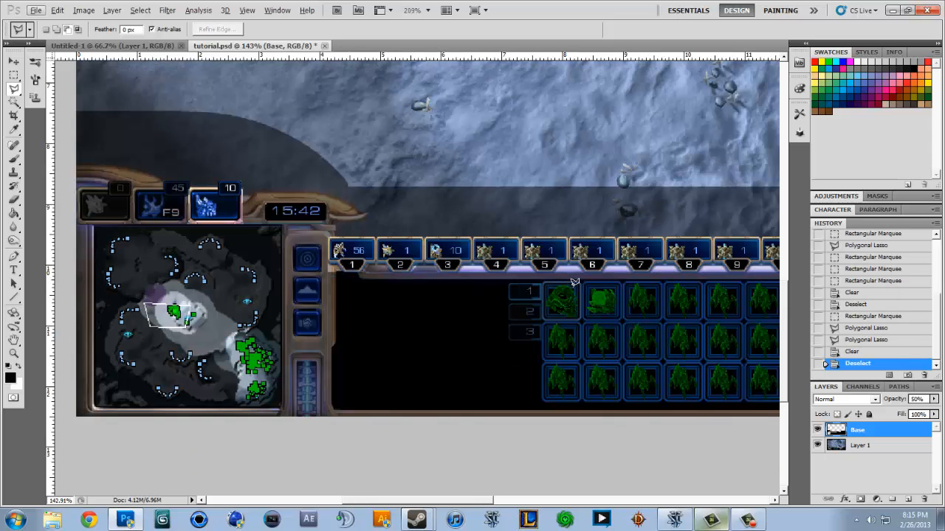
left_click(14, 77)
left_click_drag(597, 252, 249, 225)
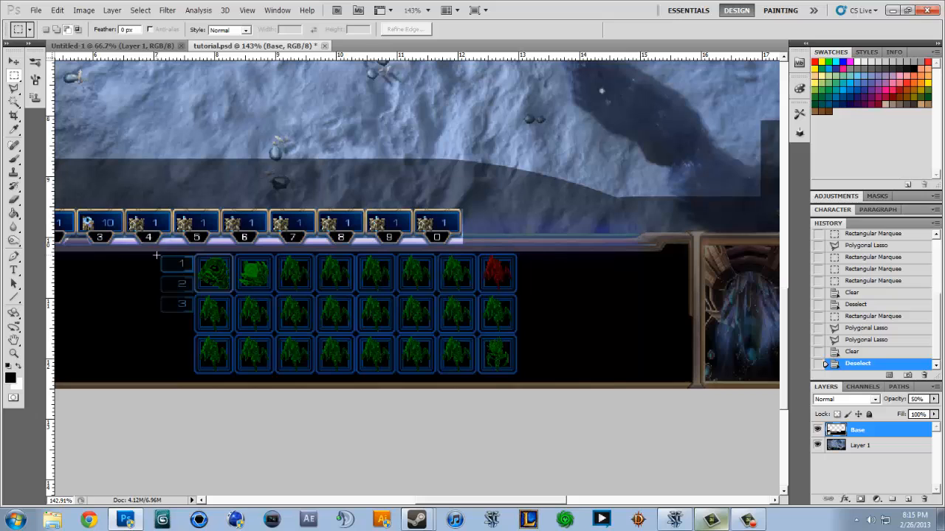
left_click_drag(175, 262, 518, 374)
key("Delete")
key("ctrl+d")
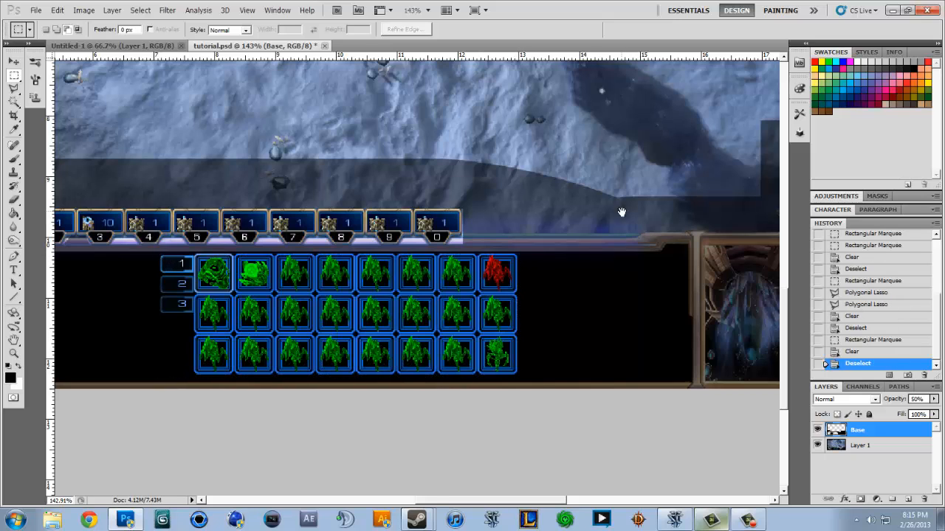
- Marquee the unit portrait together with the empty panel area beside it, delete that area from the Base layer, and deselect
left_click_drag(622, 211, 203, 224)
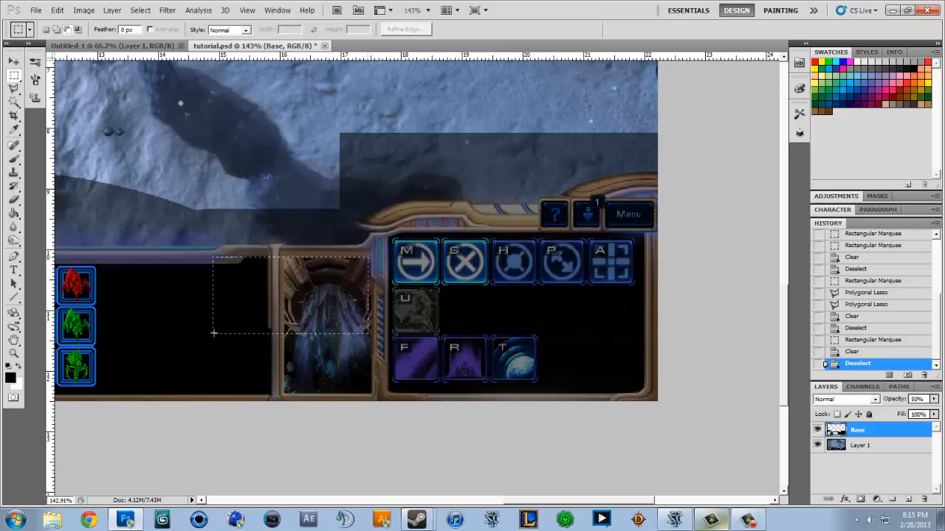
left_click_drag(213, 333, 110, 388)
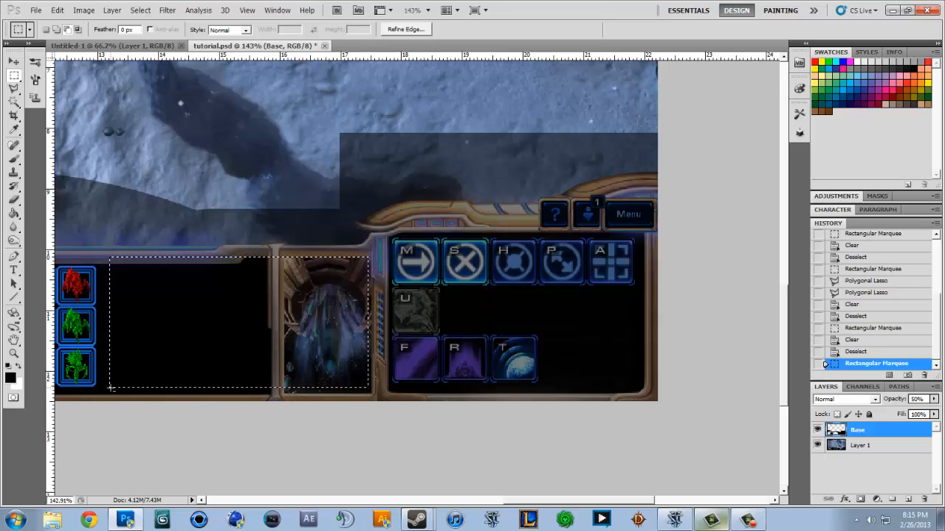
key("Delete")
key("ctrl+d")
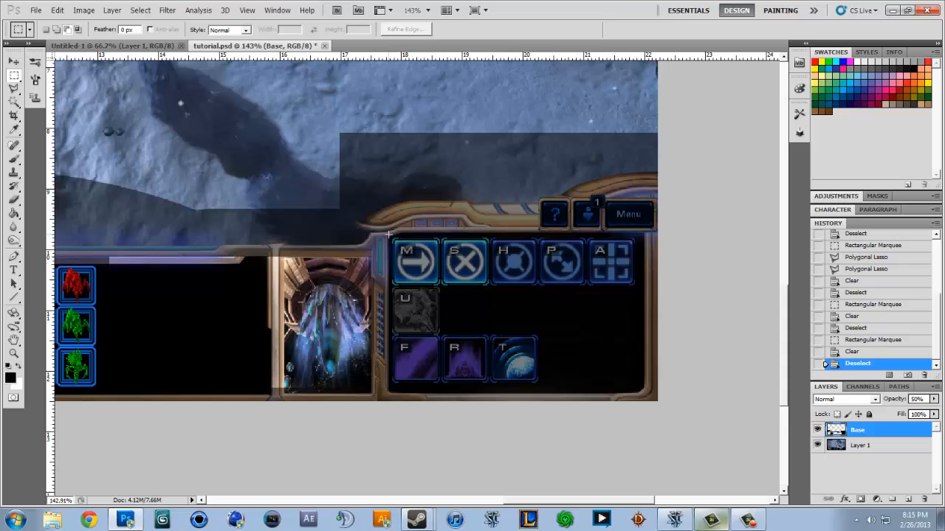
- Marquee the command card with its ability buttons, delete that area from the Base layer, and clear the selection
left_click_drag(396, 238, 644, 393)
key("Delete")
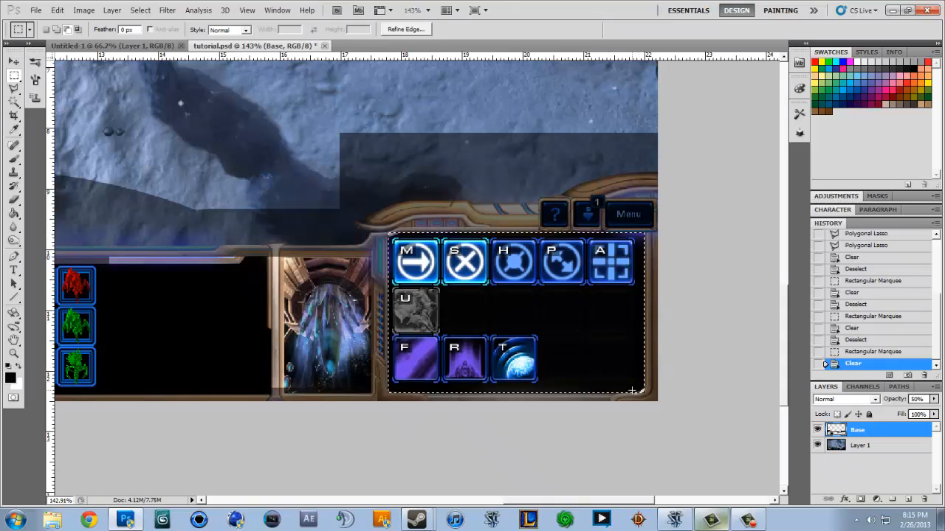
key("ctrl+d")
- Hide the Layer 1 game screenshot and set the Base layer's opacity to 100%
scroll(521, 298, "down", 4)
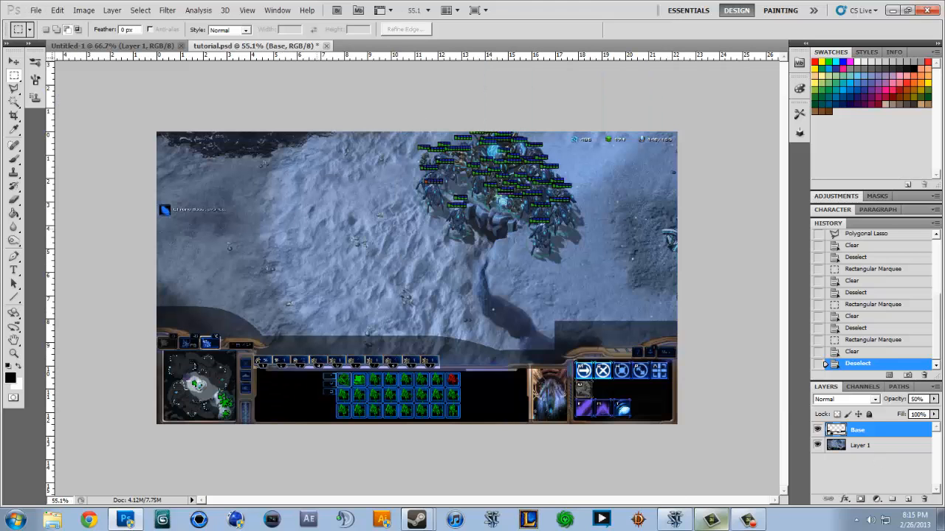
left_click(817, 447)
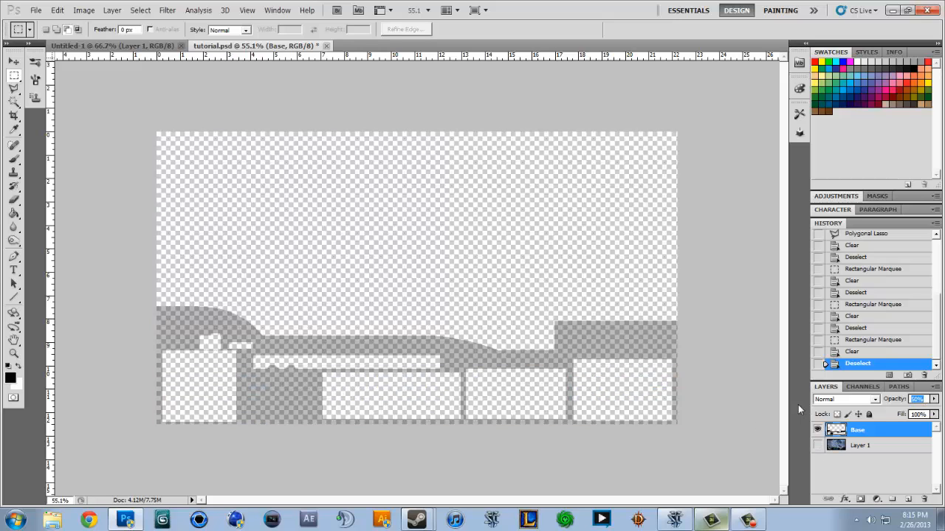
type("100")
key("Return")
key("ctrl+0")
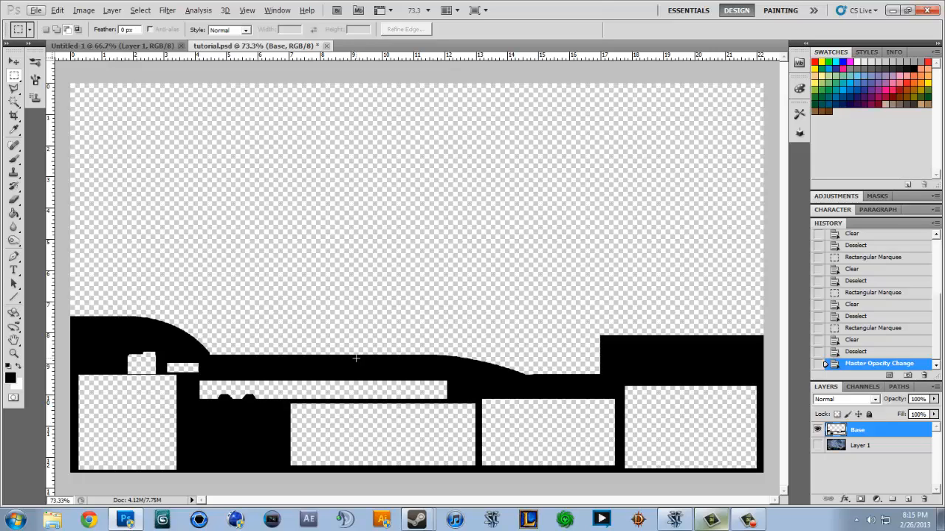
- Switch to Chrome and run a Google image search for "hi def metallic texures"
left_click(88, 520)
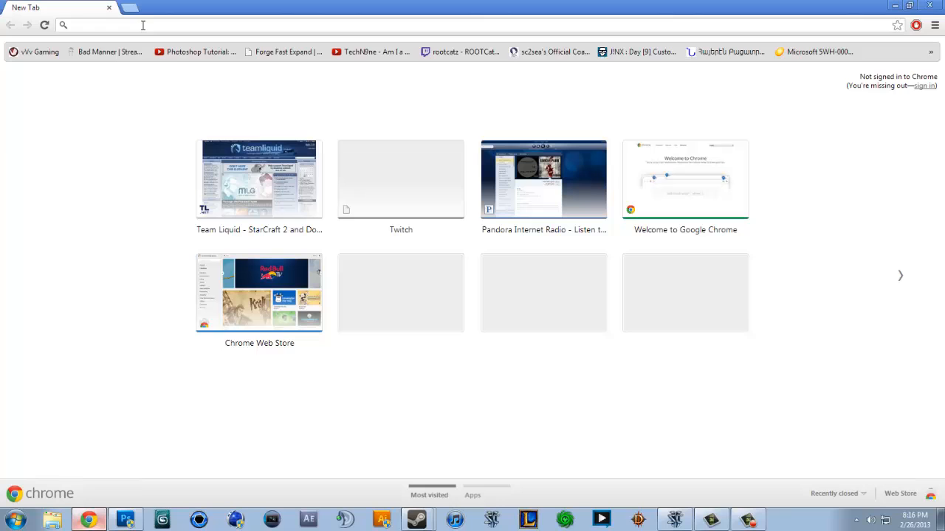
type("hi def metallic texures")
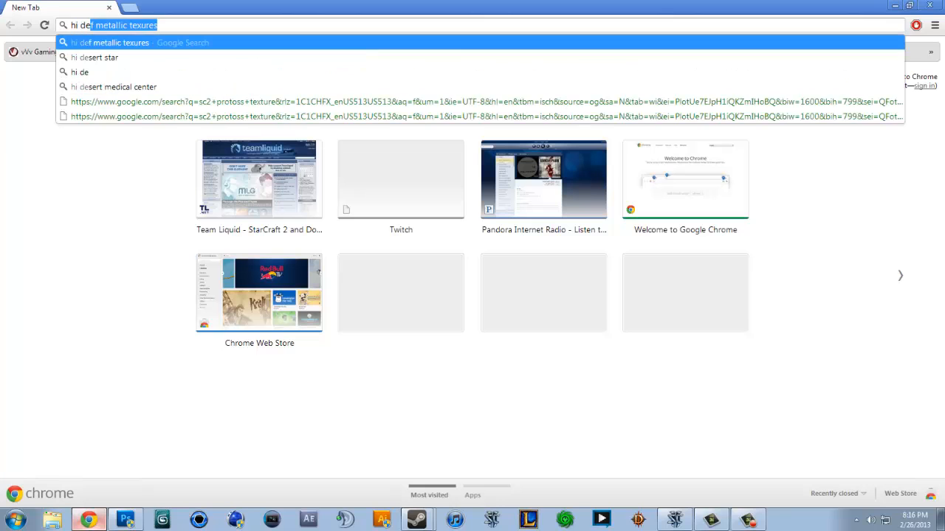
key("Return")
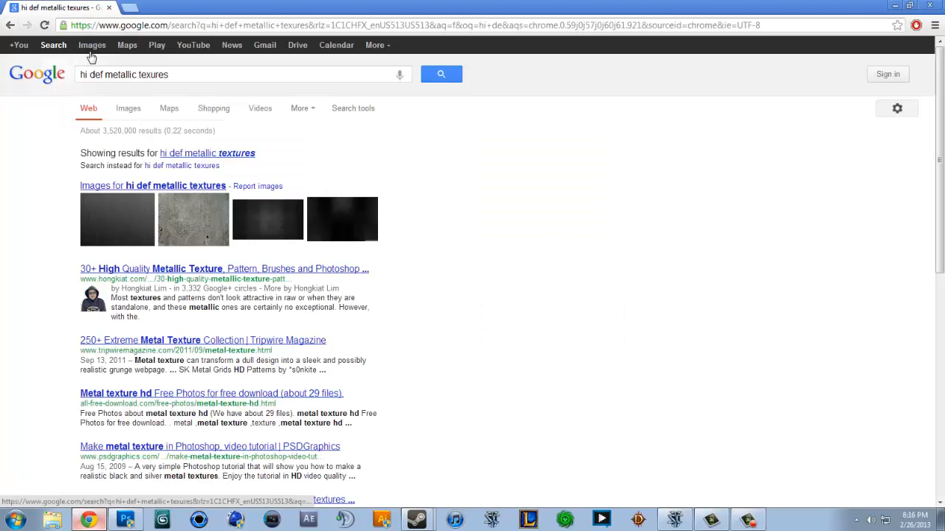
left_click(92, 47)
- Look through the image results for a metallic texture suited to the overlay
scroll(492, 242, "down", 10)
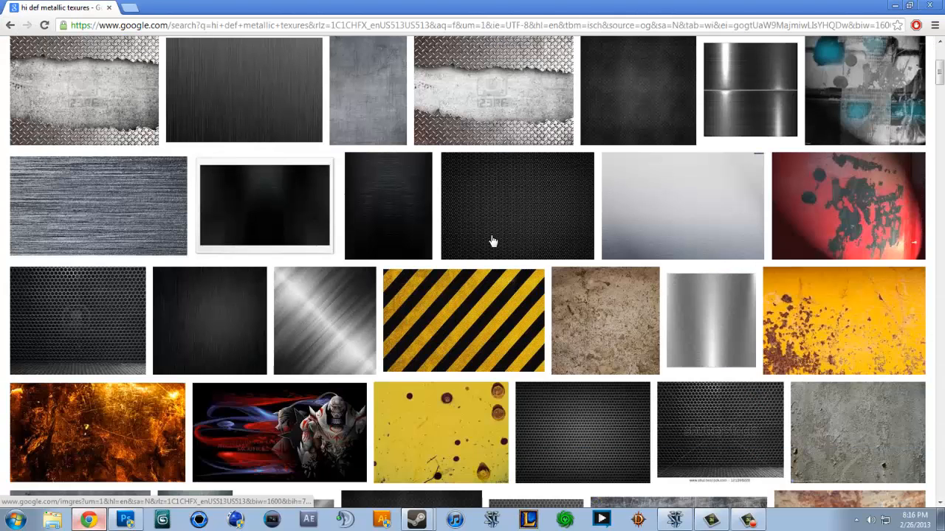
scroll(491, 242, "down", 3)
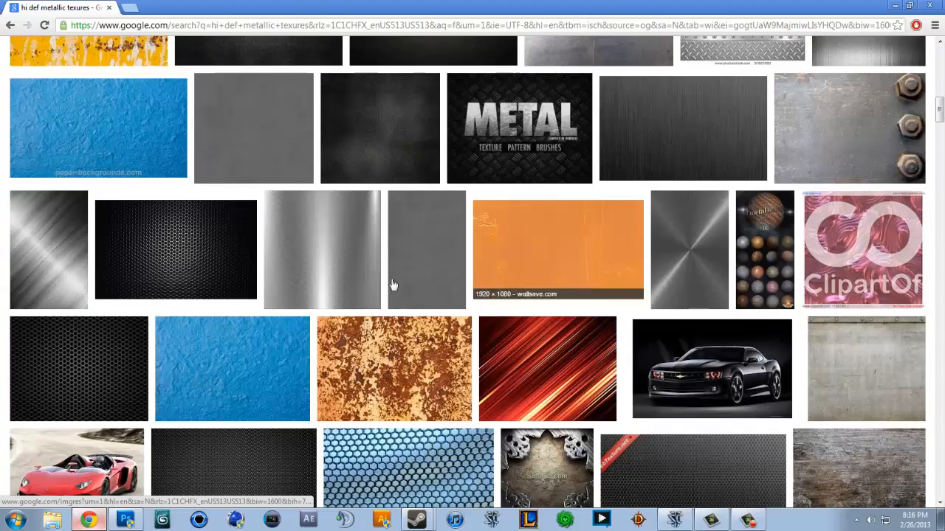
scroll(445, 273, "down", 5)
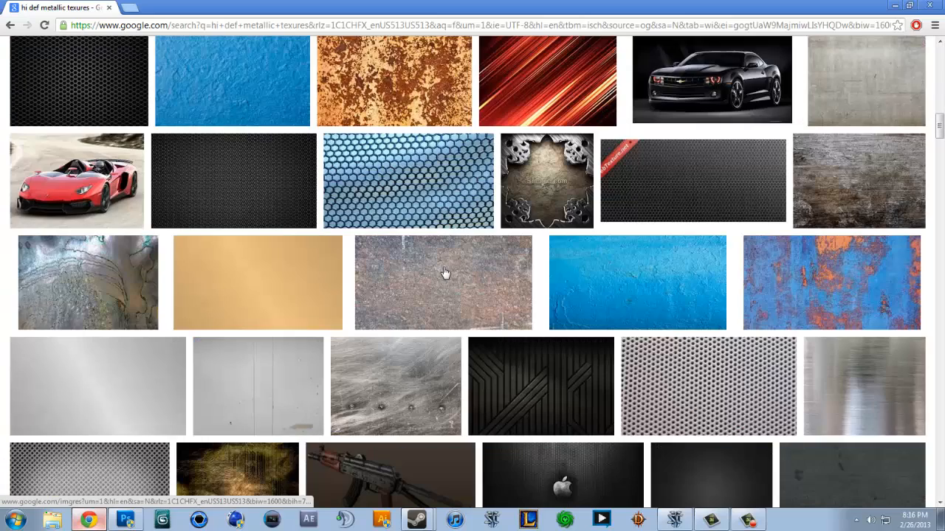
scroll(445, 273, "down", 8)
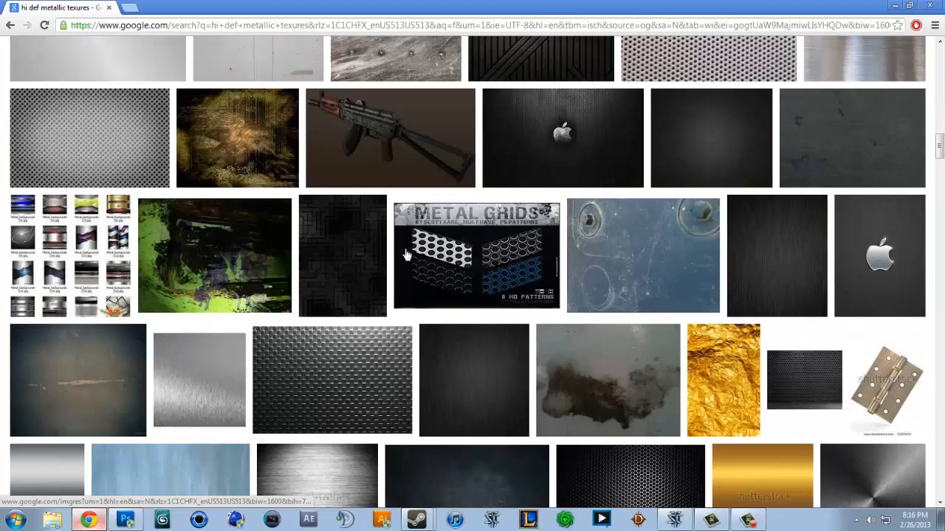
scroll(406, 255, "down", 4)
scroll(406, 255, "down", 3)
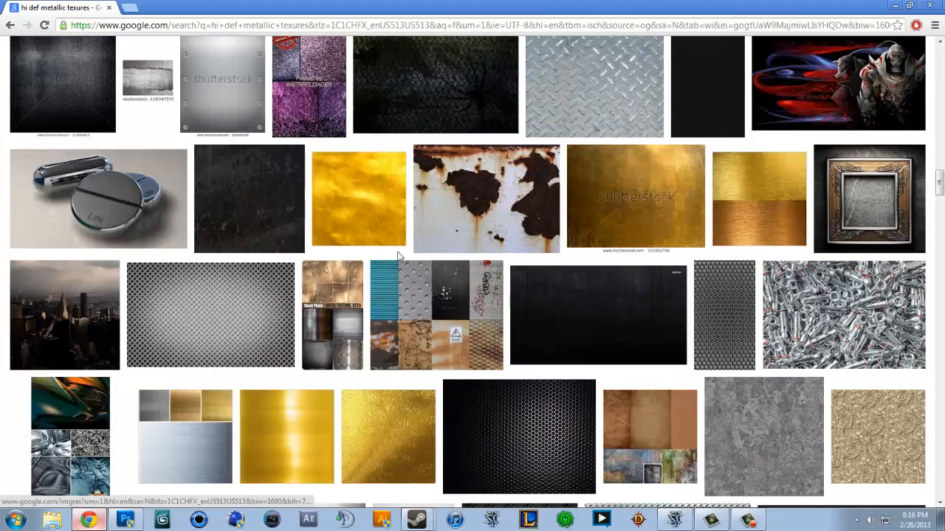
scroll(421, 310, "down", 8)
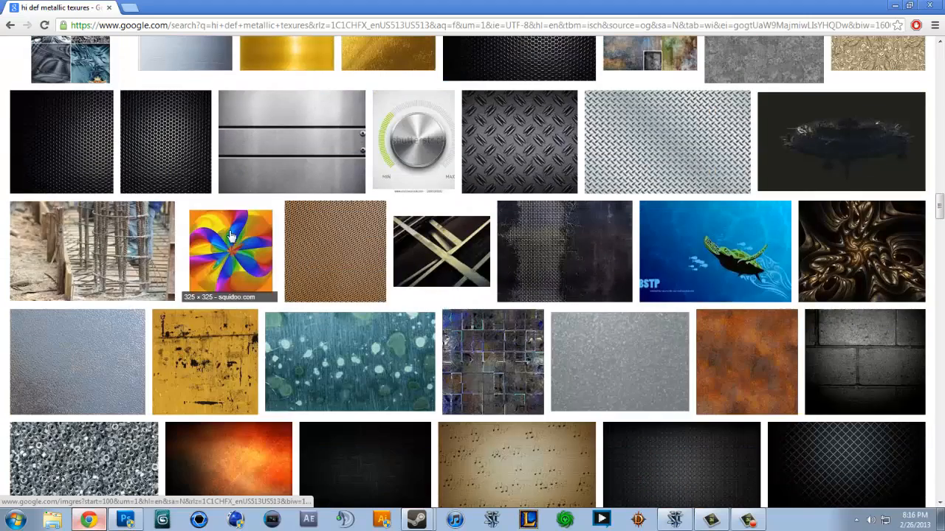
scroll(191, 172, "down", 8)
scroll(200, 173, "up", 15)
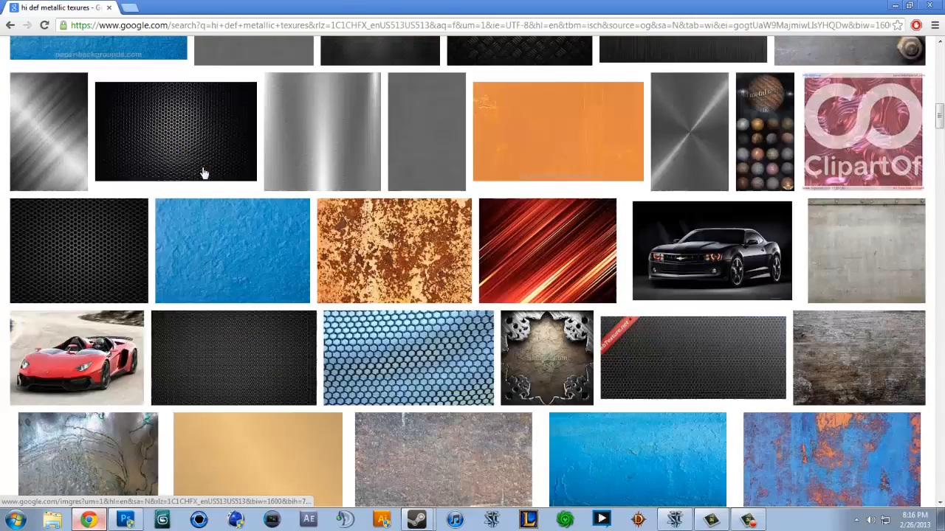
scroll(229, 174, "down", 3)
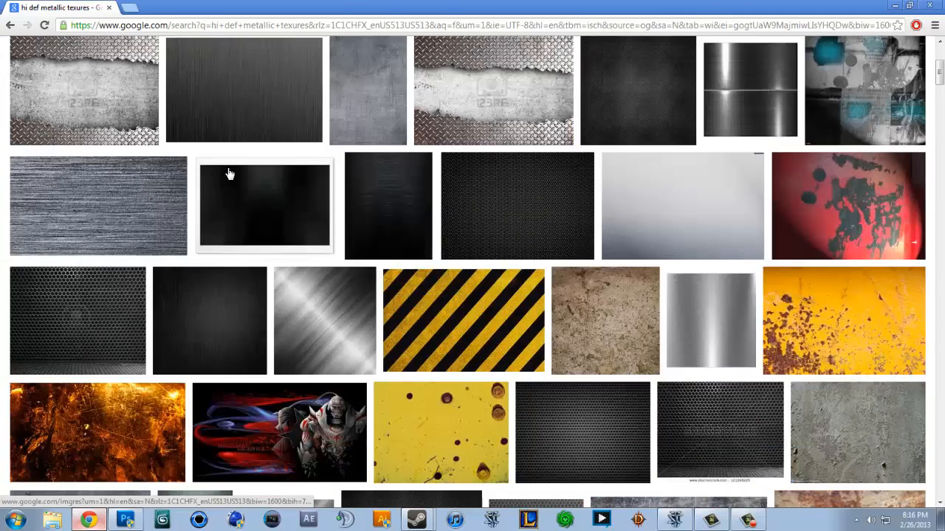
scroll(229, 173, "down", 6)
scroll(668, 259, "up", 7)
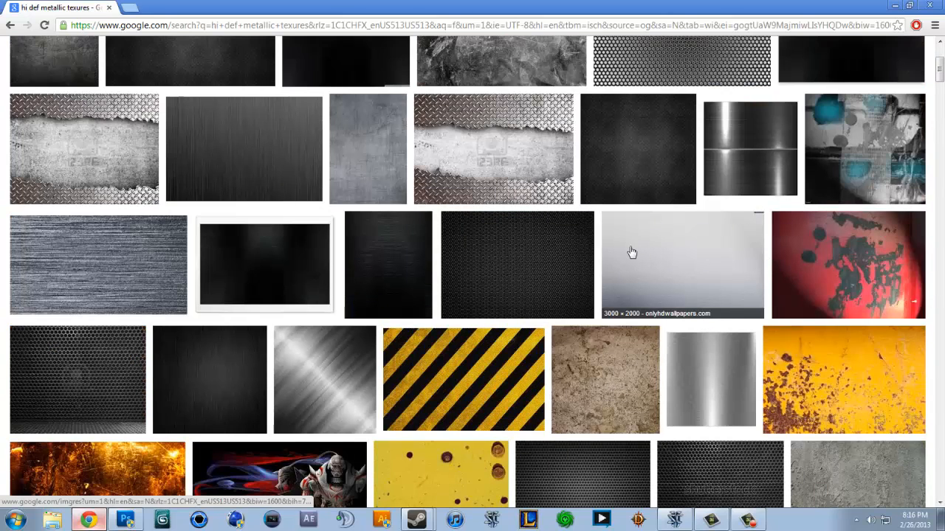
- Open the original image of the HD Chipped Red Metal Texture and copy it
left_click(850, 270)
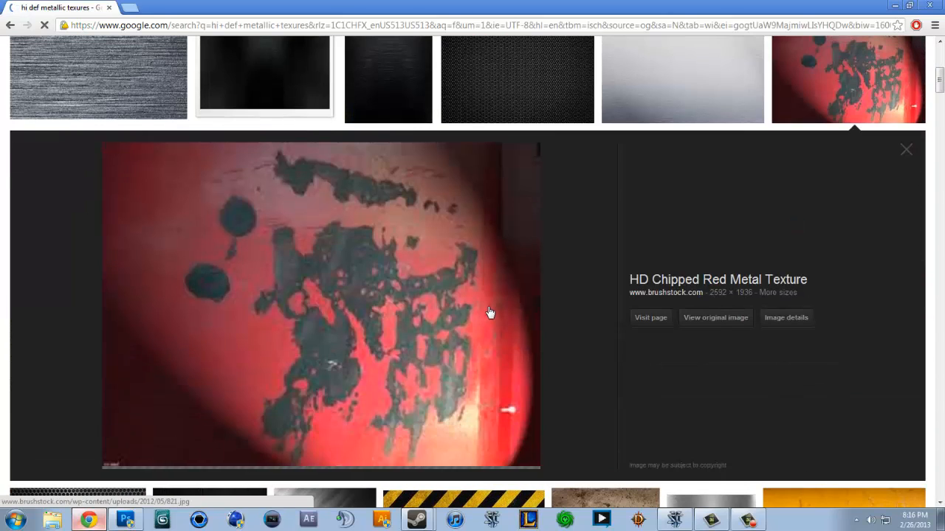
left_click(715, 323)
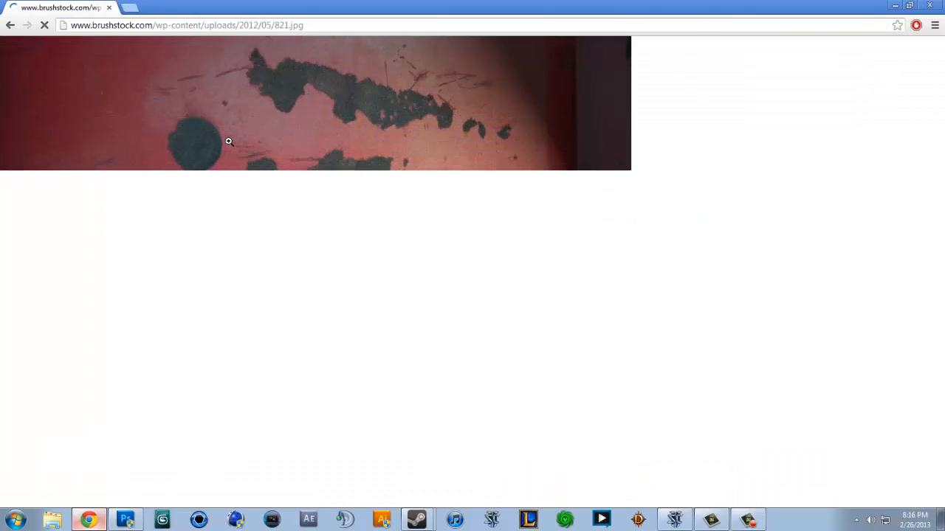
right_click(228, 141)
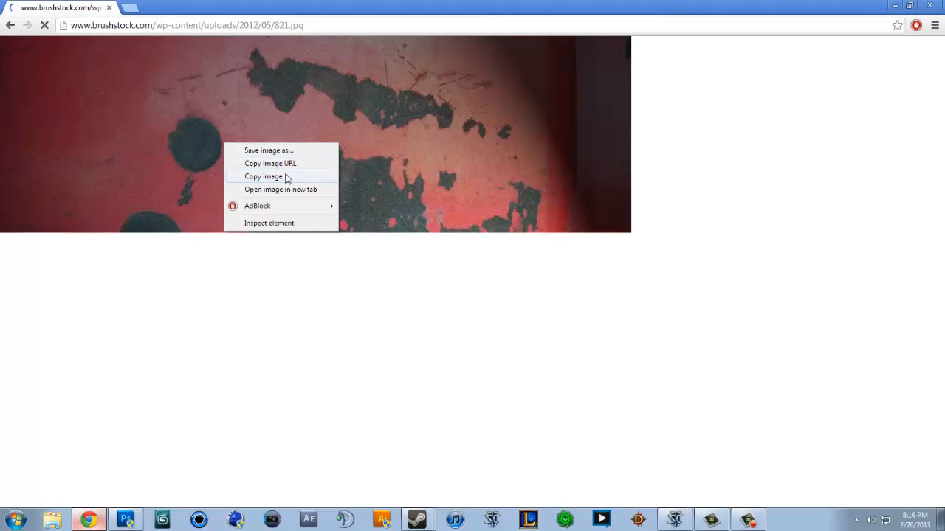
left_click(287, 177)
key("alt+Tab")
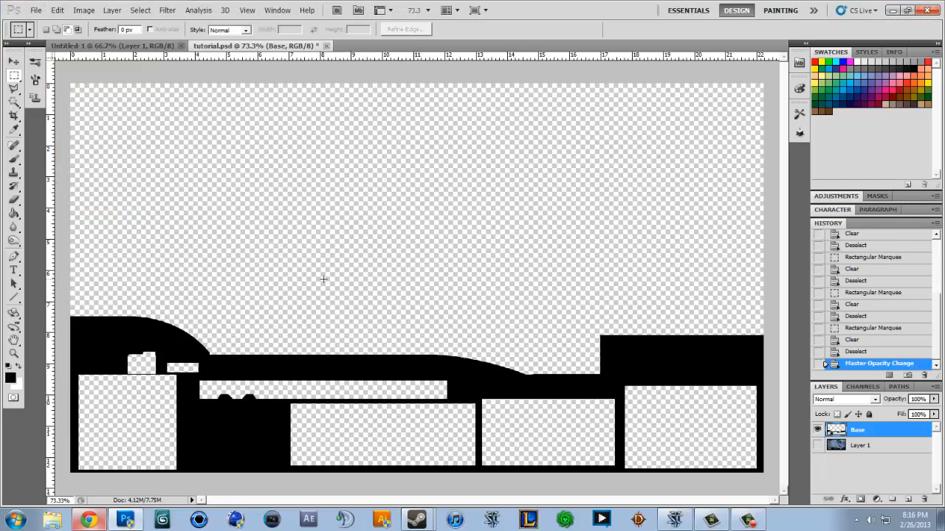
key("ctrl+v")
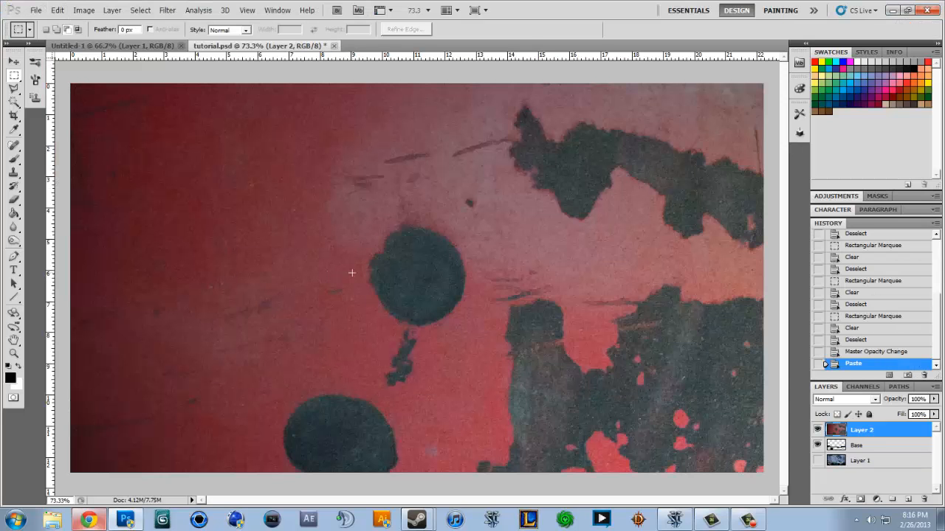
key("ctrl+minus")
key("ctrl+minus")
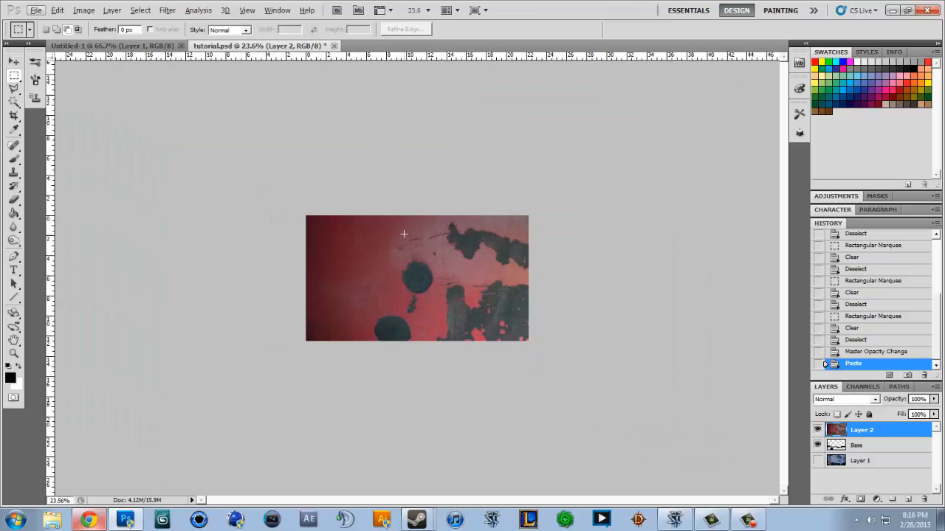
key("ctrl+t")
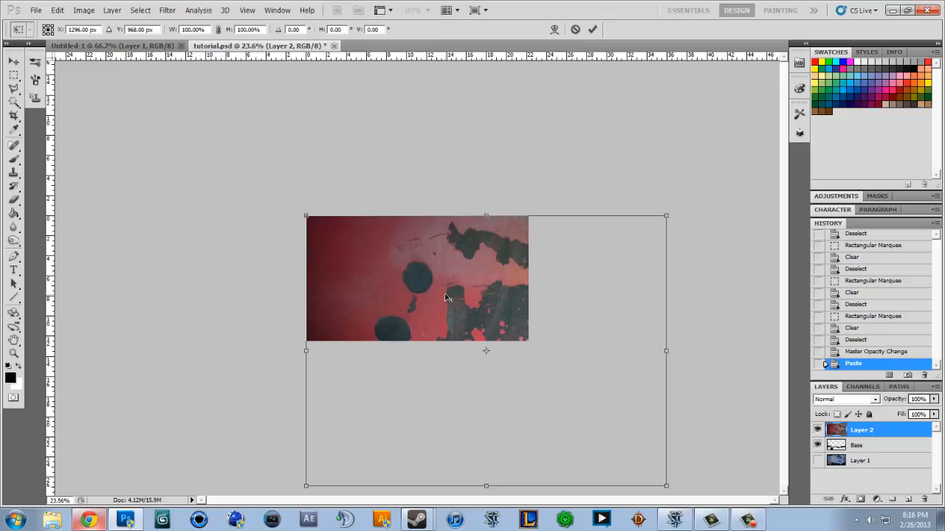
key("ctrl+minus")
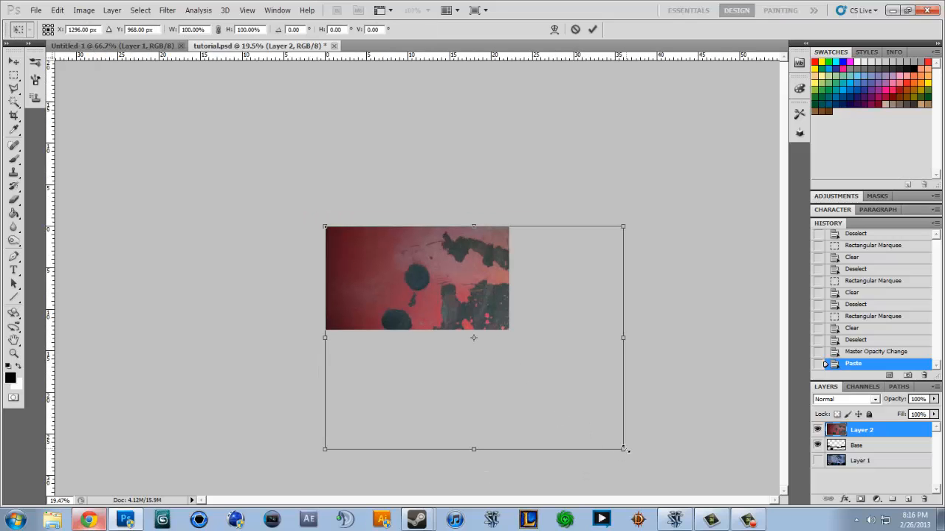
left_click_drag(624, 449, 492, 310)
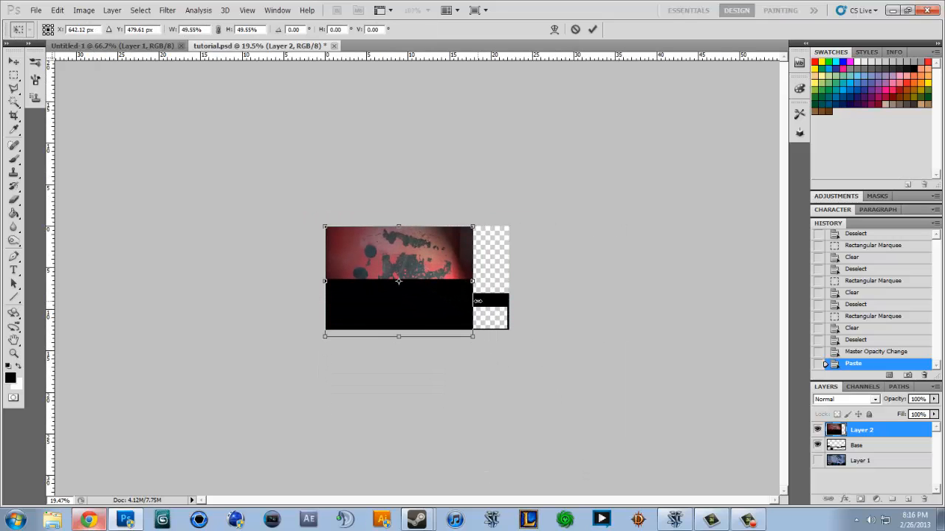
left_click(575, 28)
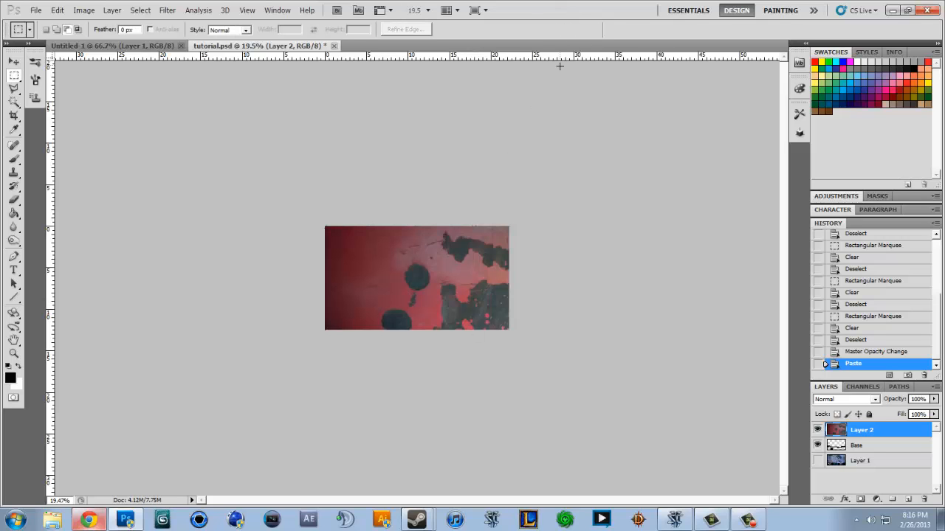
key("Delete")
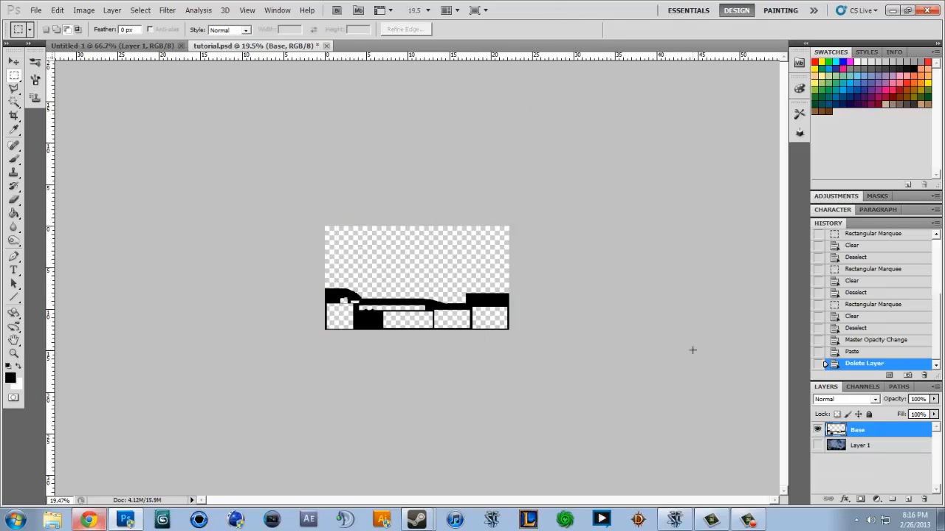
- Copy the fully loaded red metal texture from Chrome and paste it into tutorial.psd in Photoshop as a new layer
key("alt+Tab")
right_click(309, 237)
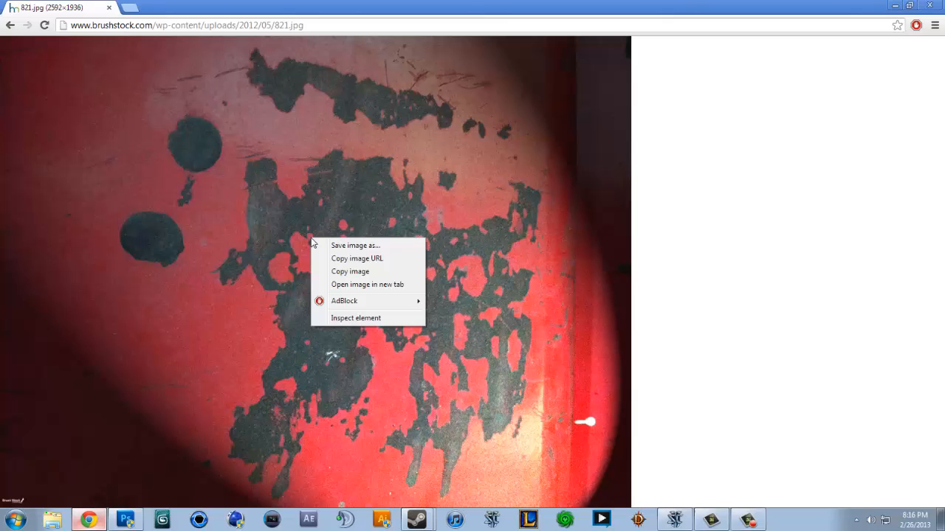
left_click(332, 271)
key("alt+Tab")
key("ctrl+v")
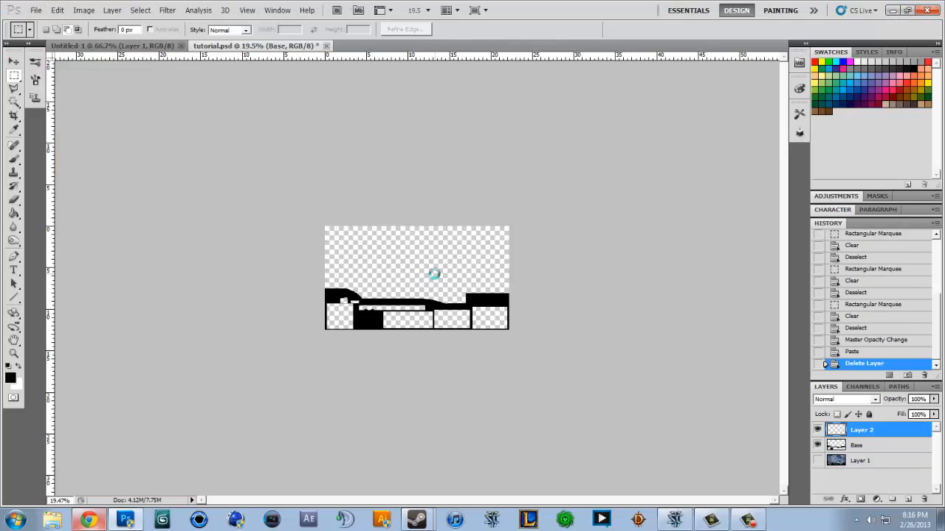
- Free Transform the texture to about 75% width and 55% height, position it over the lower canvas covering the Base shape, and apply
key("ctrl+t")
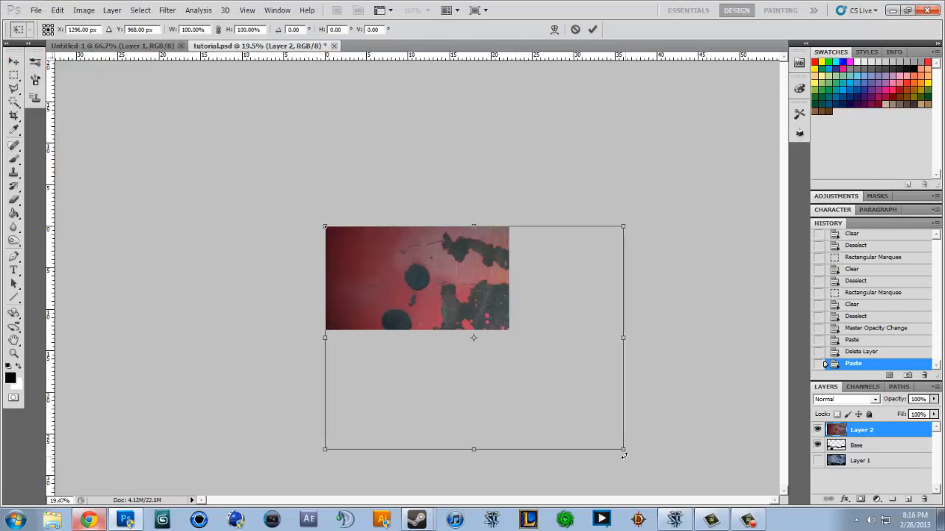
left_click_drag(623, 456, 551, 354)
left_click_drag(462, 274, 456, 322)
scroll(451, 310, "up", 7)
key("alt+space")
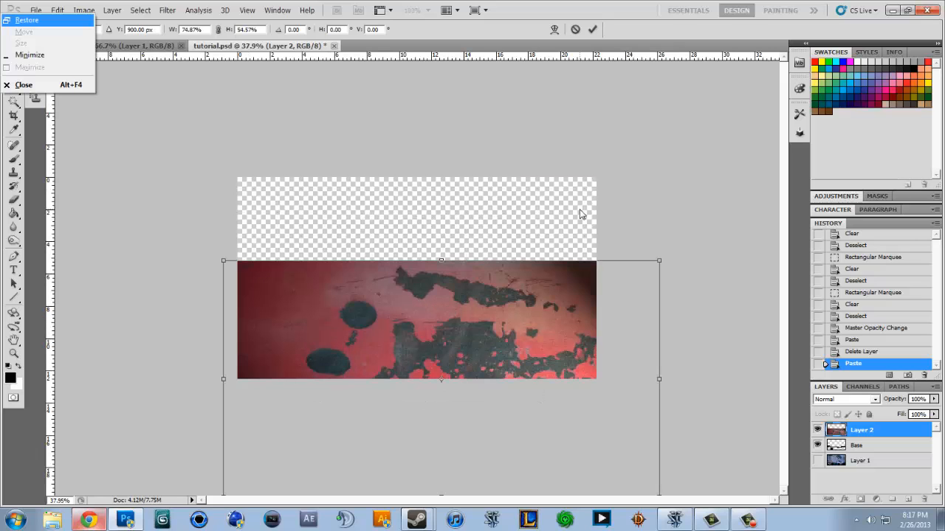
left_click(592, 29)
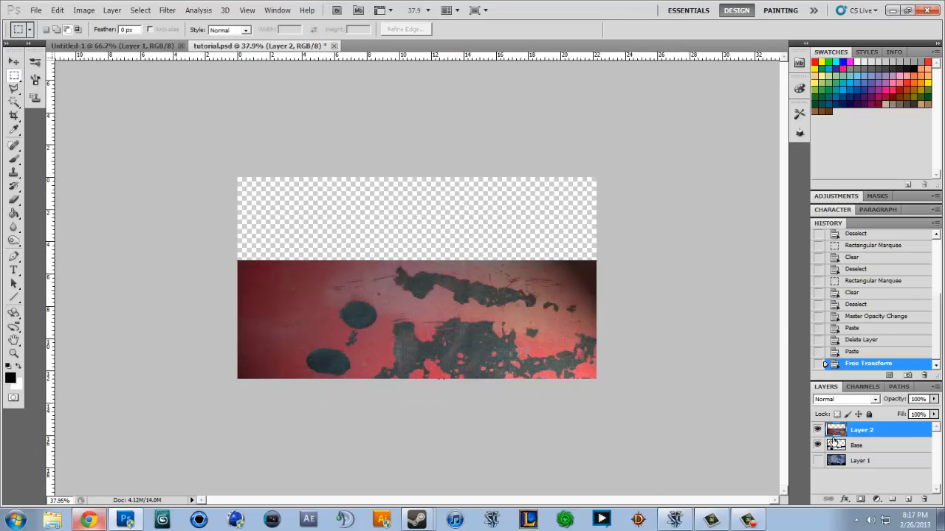
- Hide Layer 2 and, on the Base layer, Magic Wand select the transparent area above the shape plus all seven interface openings
left_click(818, 430)
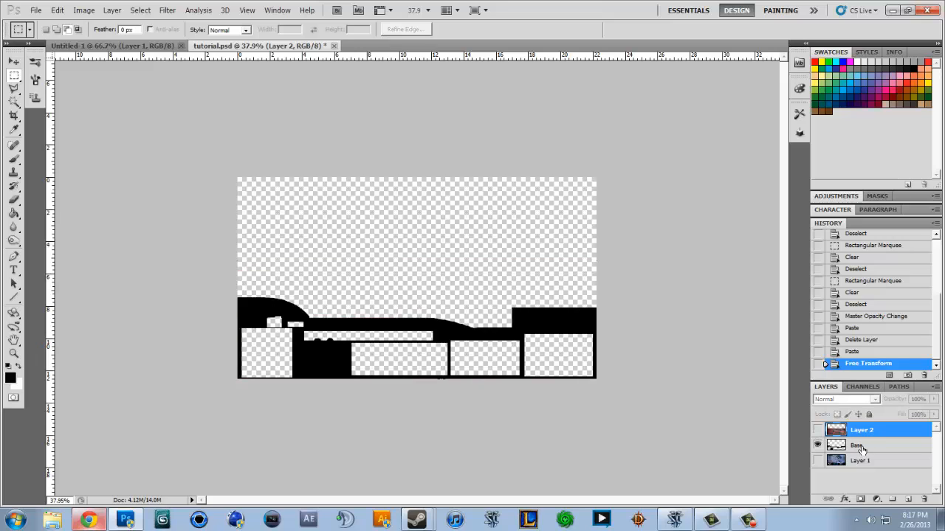
left_click(858, 447)
left_click(15, 102)
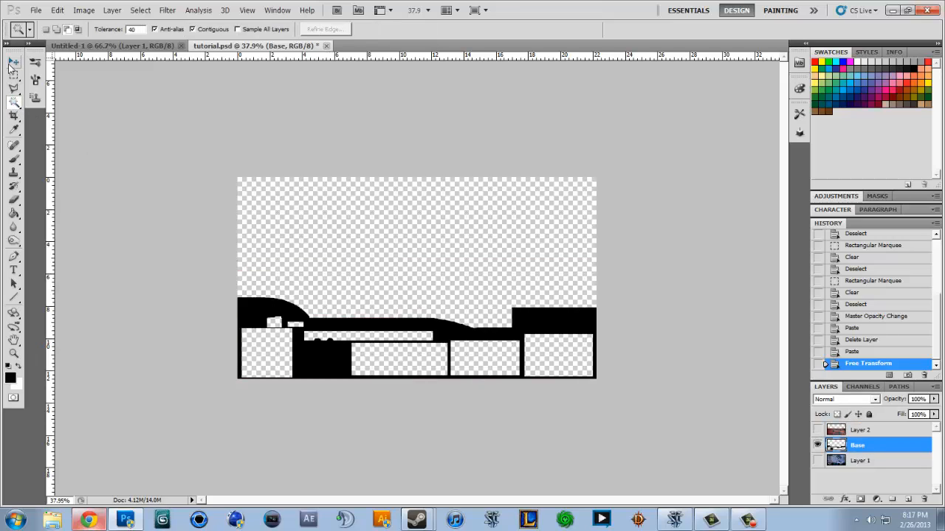
left_click(330, 244)
scroll(309, 326, "up", 5)
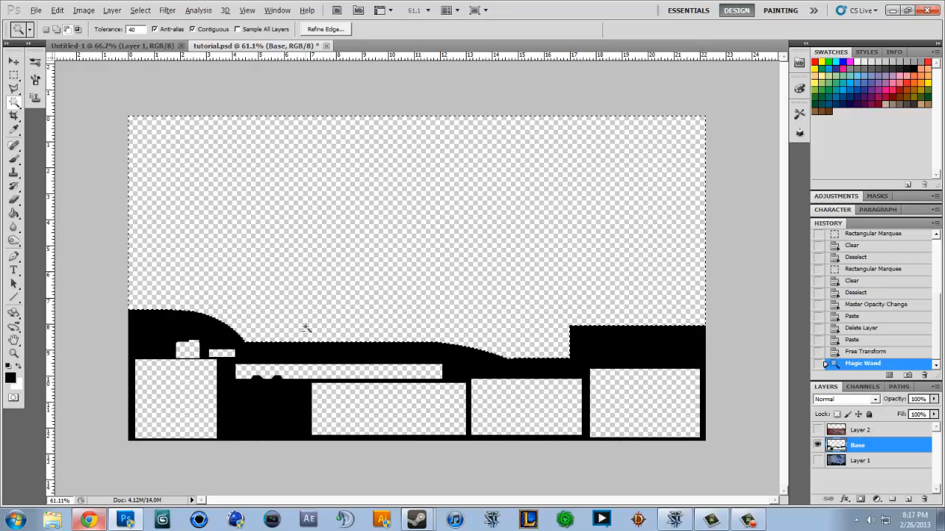
left_click(177, 388, "shift")
left_click(187, 350, "shift")
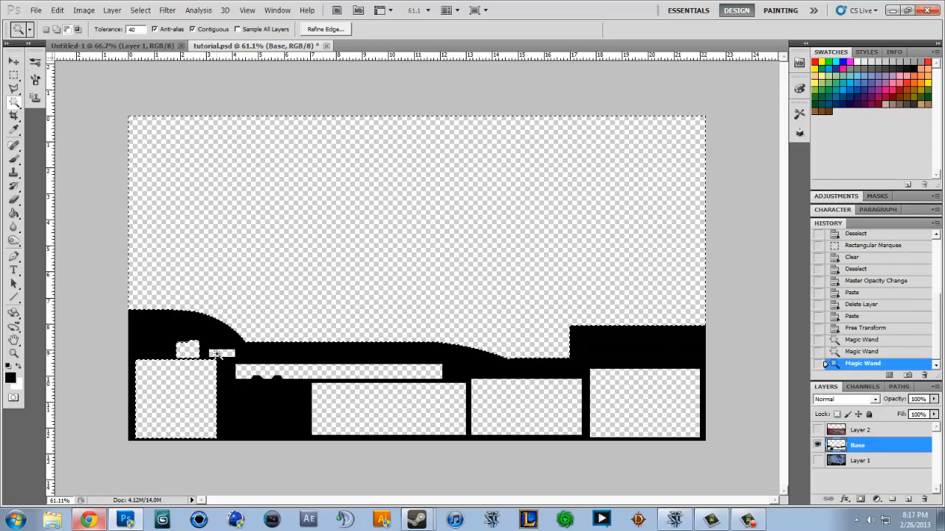
left_click(215, 353, "shift")
left_click(354, 393, "shift")
left_click(388, 374, "shift")
left_click(546, 406, "shift")
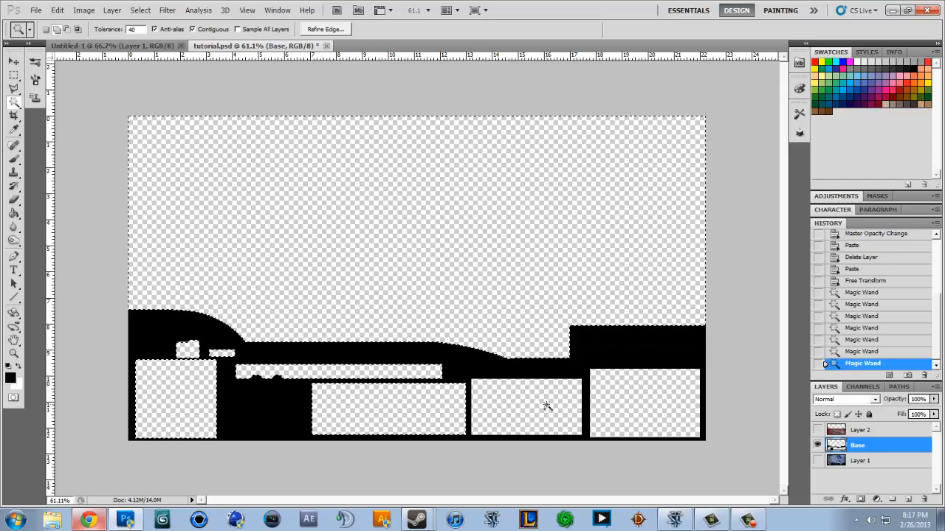
left_click(643, 401, "shift")
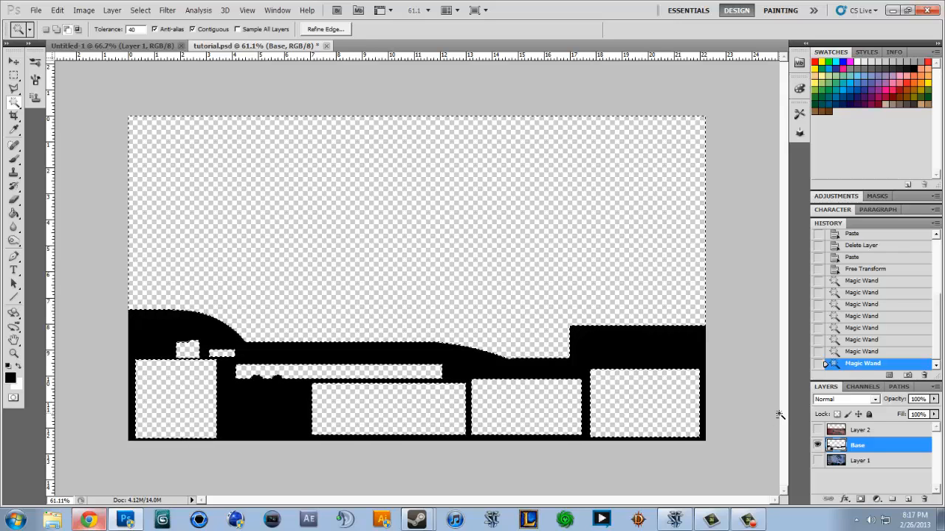
- Show Layer 2, clear the selected areas from its red metal texture, and deselect
left_click(856, 431)
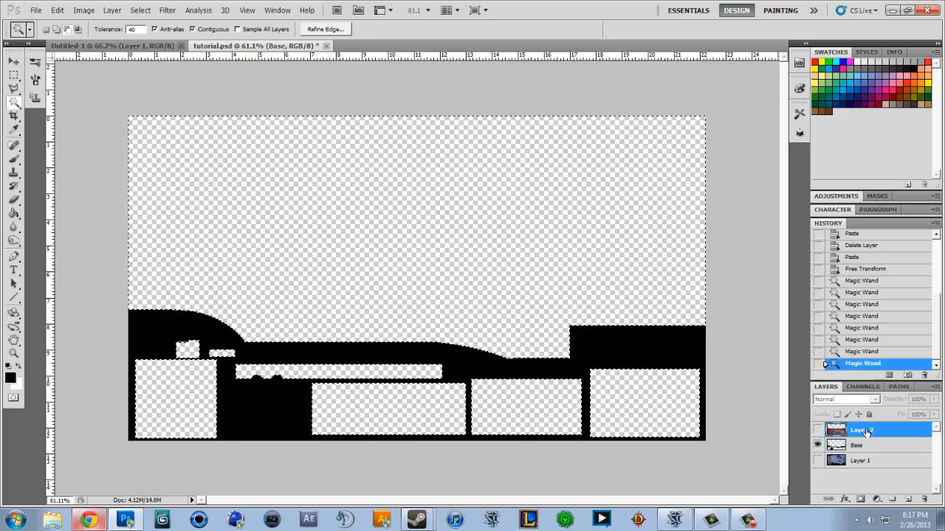
left_click(817, 431)
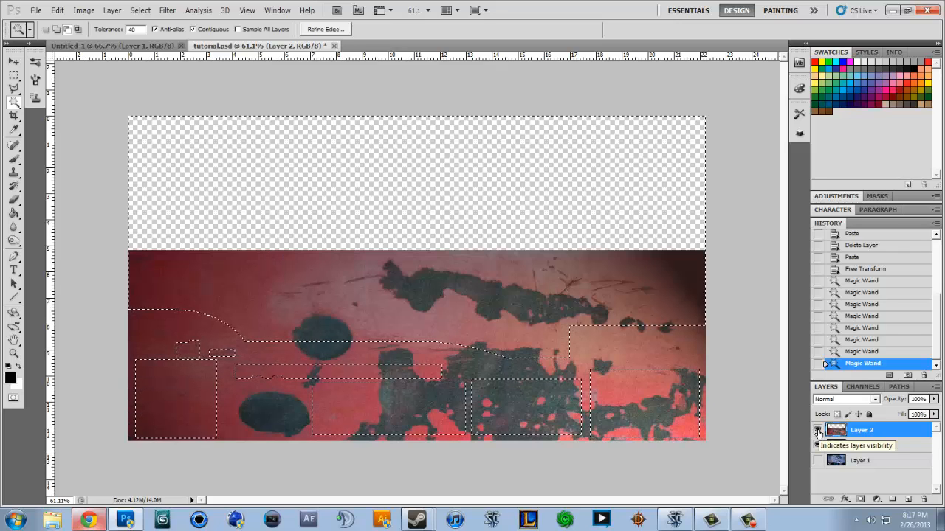
key("Delete")
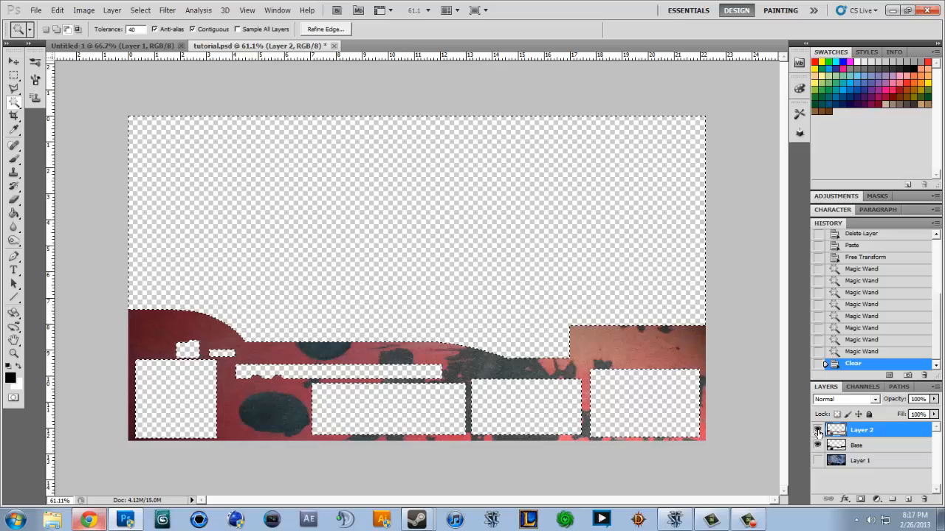
key("ctrl+d")
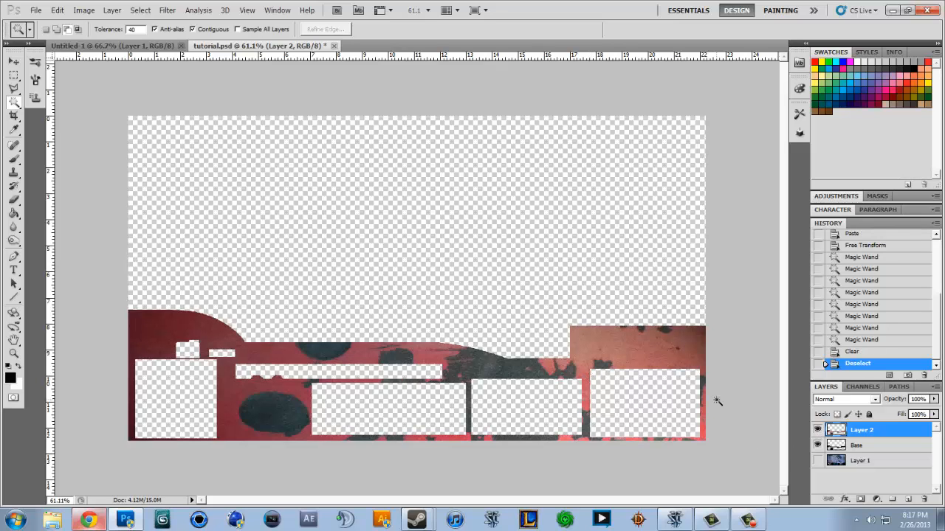
- Add a Drop Shadow to Layer 2 with 80% opacity, 6 px distance and the fifth contour preset
double_click(909, 434)
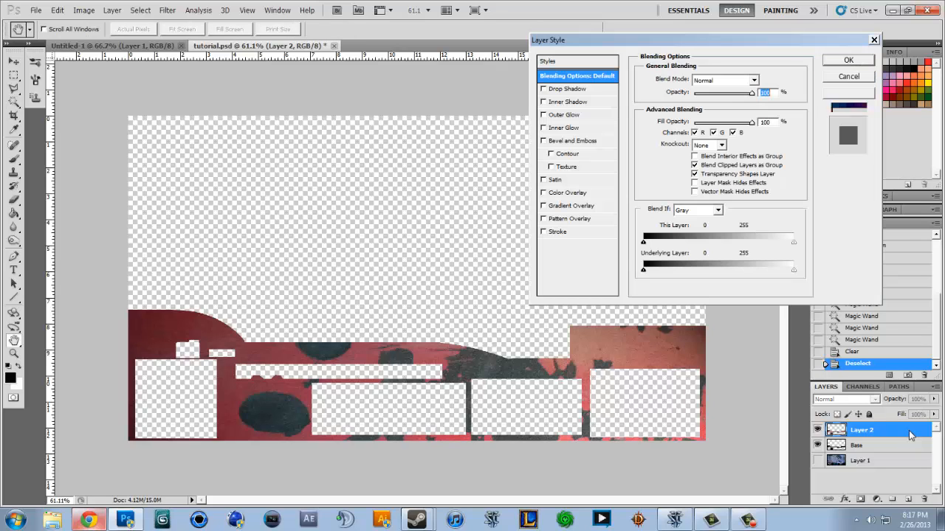
left_click(847, 78)
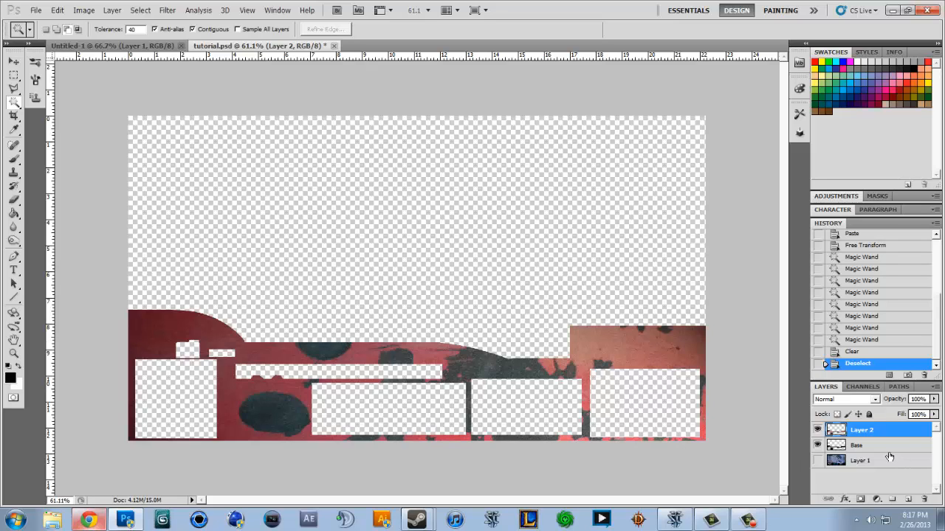
double_click(916, 432)
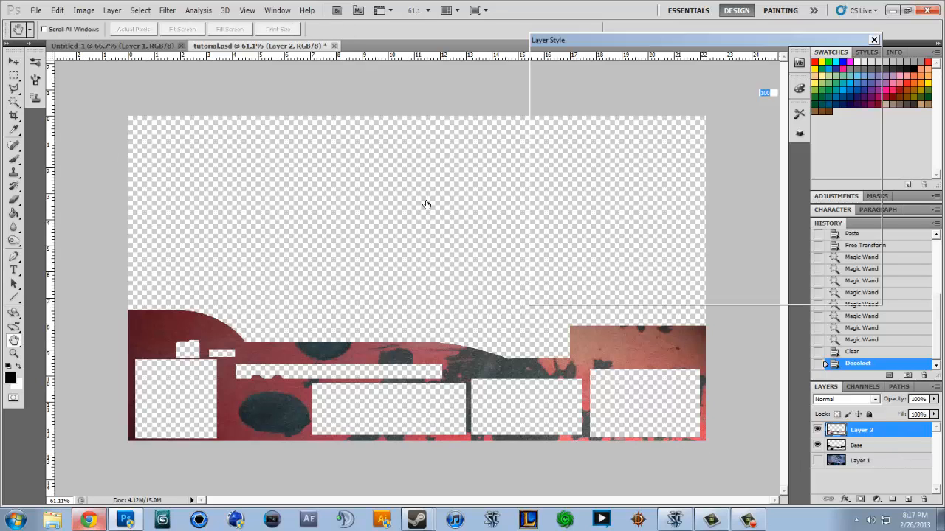
left_click(568, 90)
left_click(753, 91)
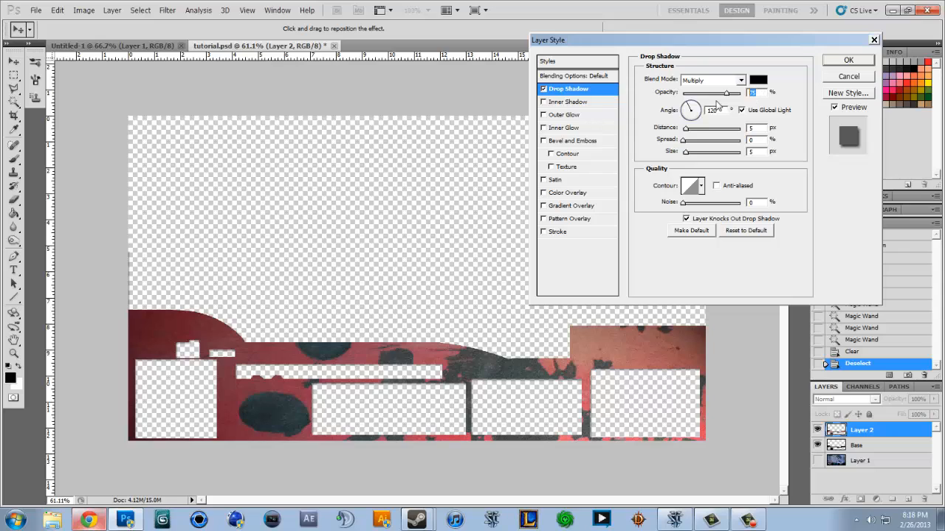
type("80")
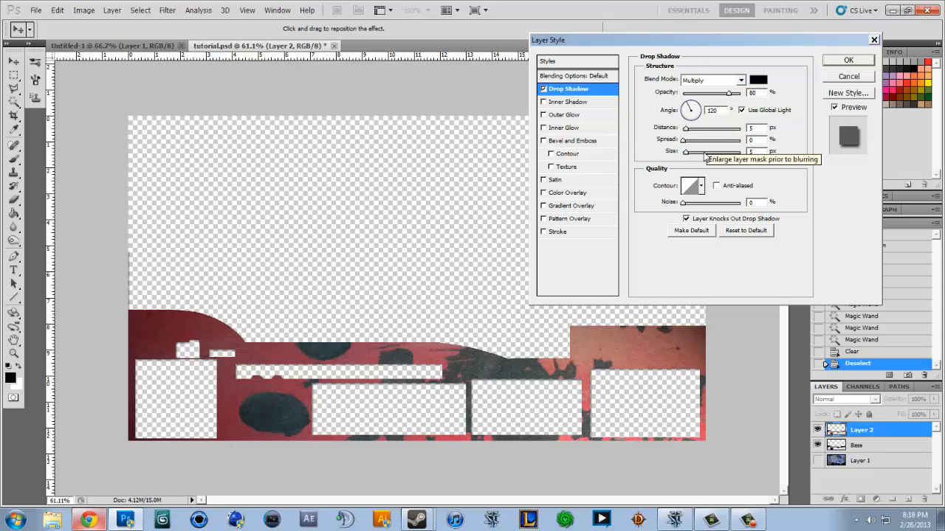
left_click_drag(759, 130, 739, 138)
type("6")
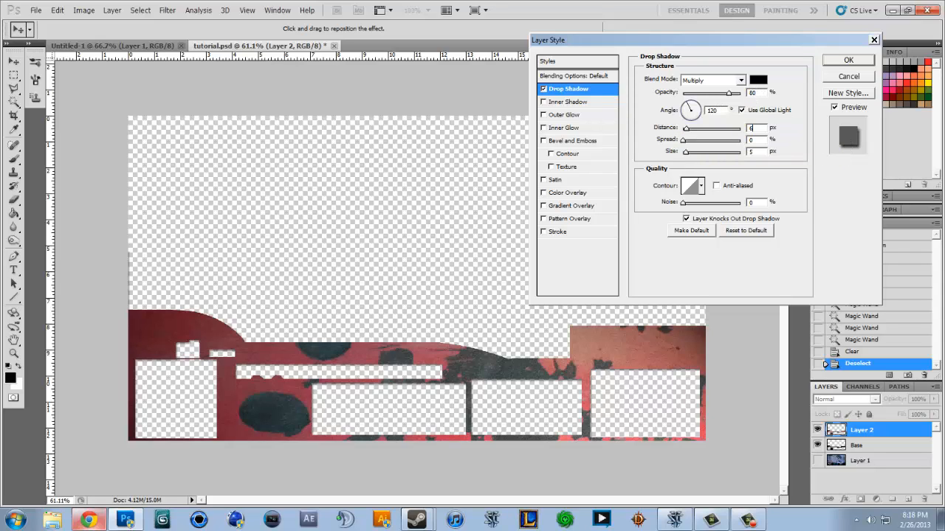
left_click(702, 185)
left_click(673, 231)
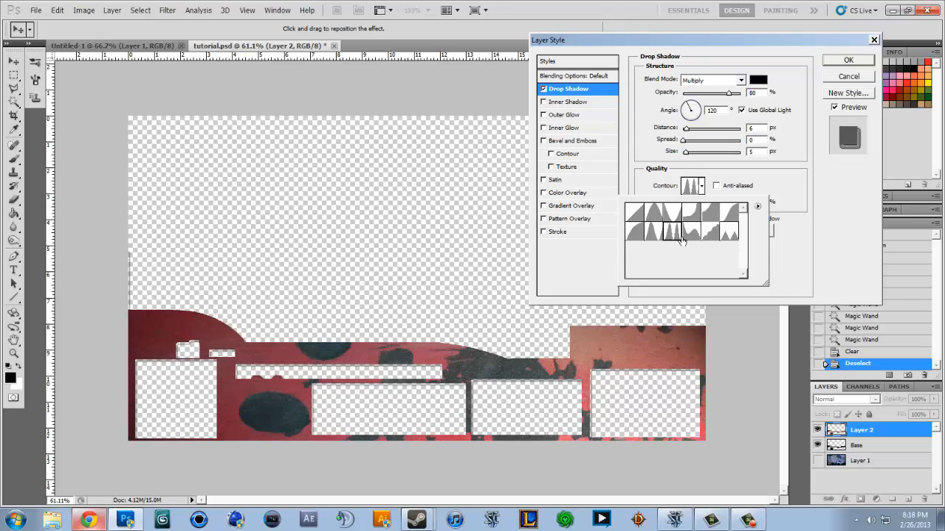
left_click(709, 213)
left_click(707, 196)
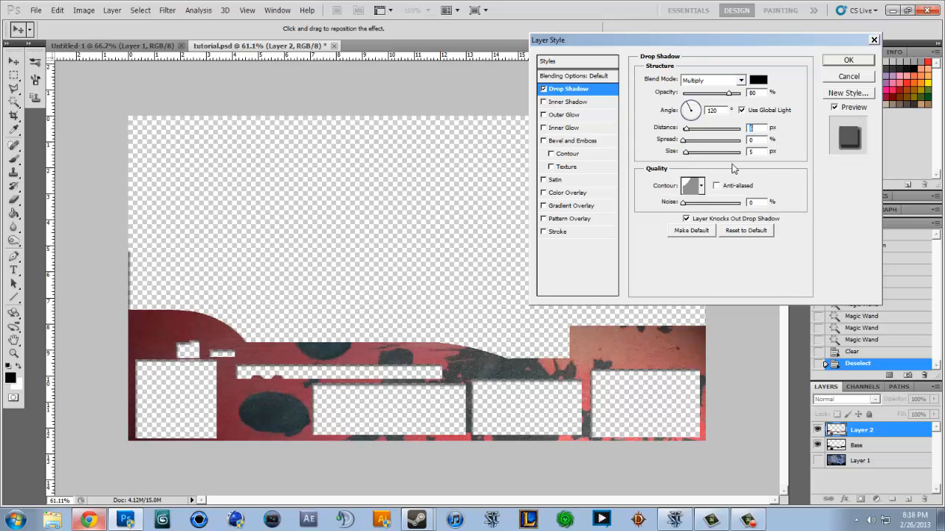
- Add an Inner Shadow to Layer 2, trying other contour presets and keeping the linear one
left_click(544, 103)
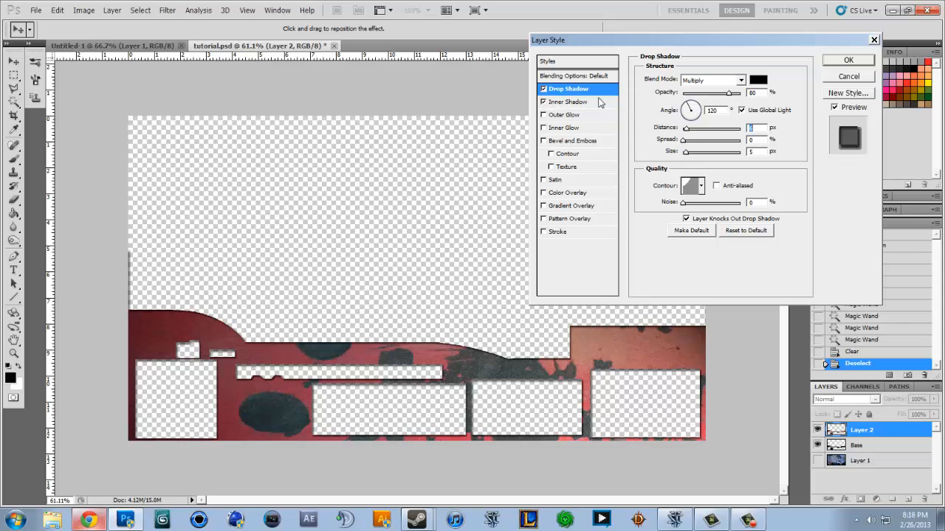
left_click(586, 104)
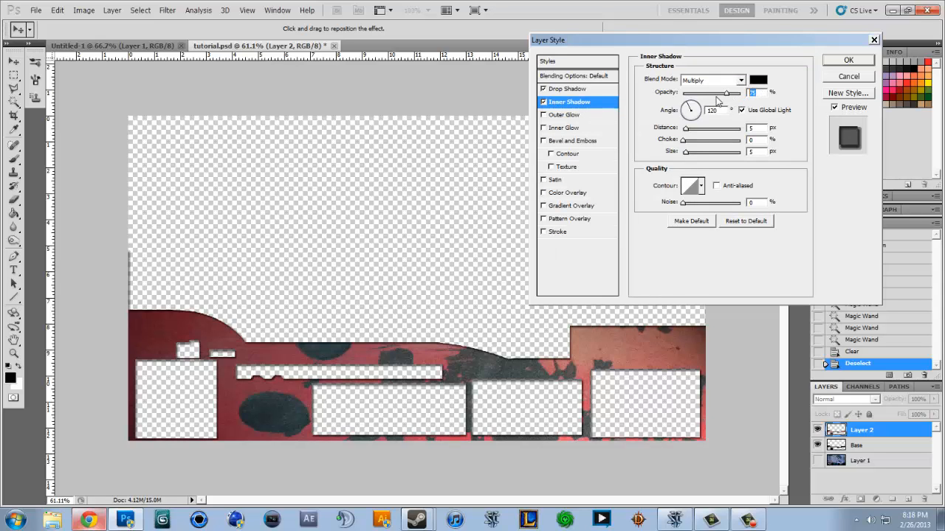
left_click(702, 185)
left_click(678, 216)
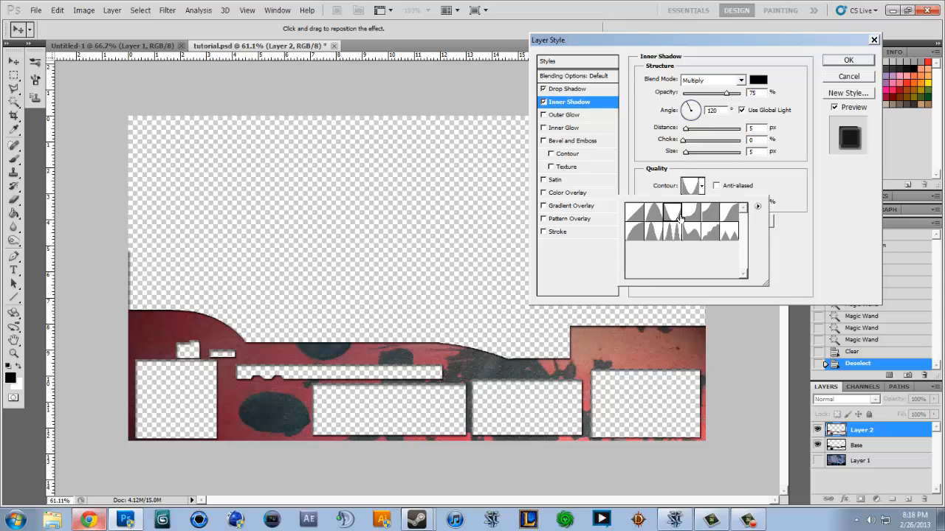
left_click(654, 214)
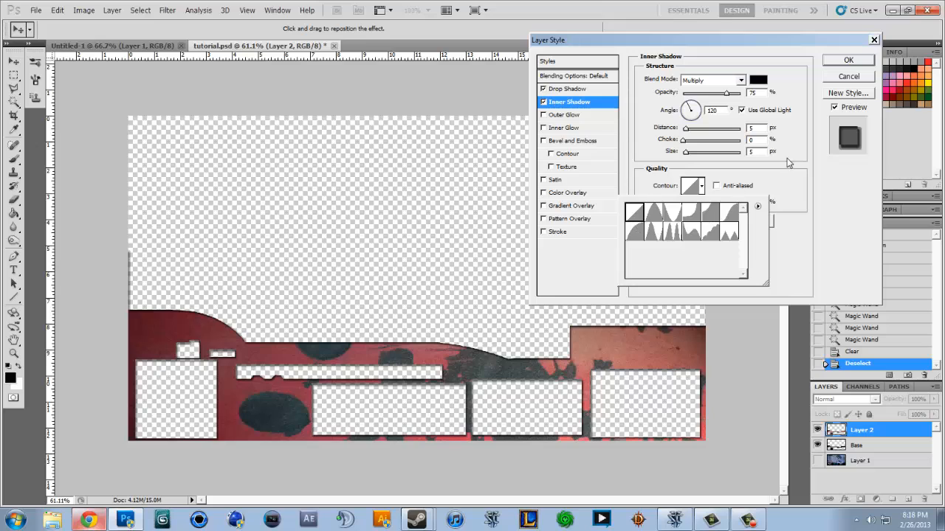
key("Escape")
- Enable Bevel and Emboss on Layer 2, compare the texture with and without it, and turn on its Contour option
left_click(562, 142)
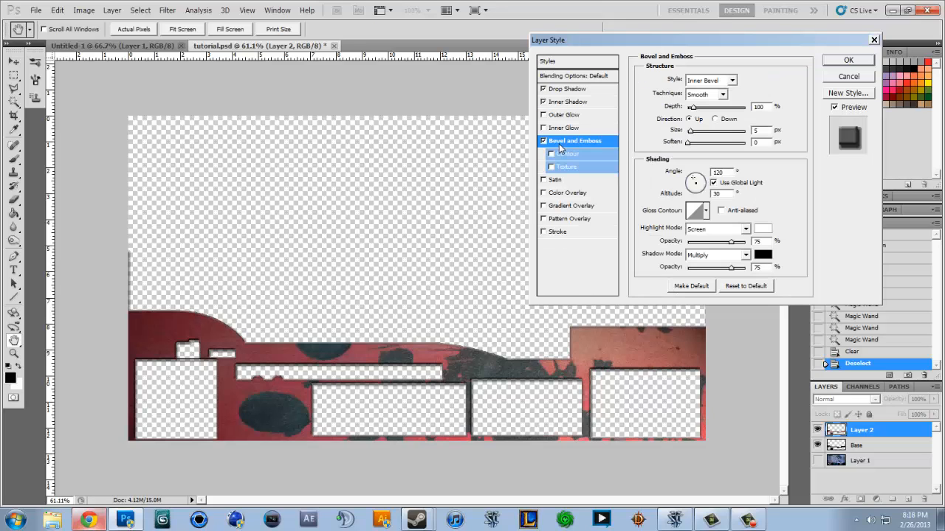
left_click(544, 141)
left_click(544, 141)
left_click(544, 141)
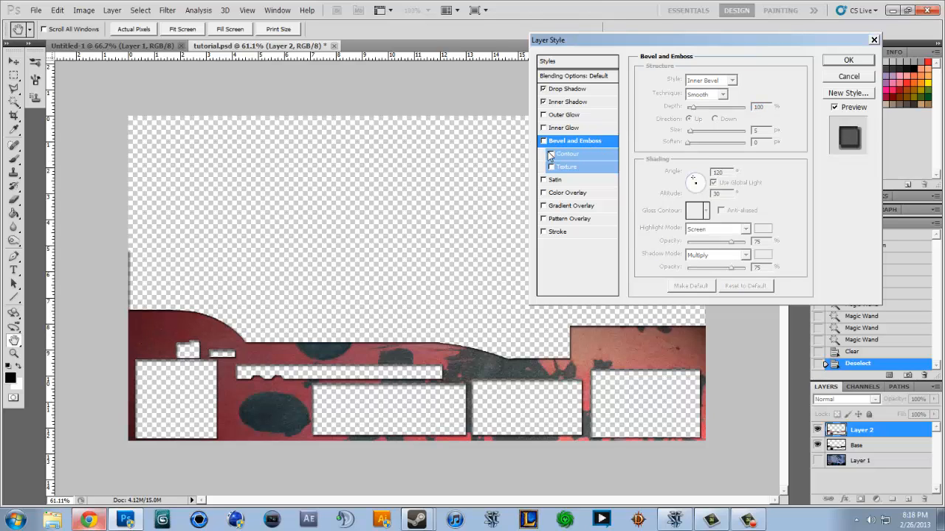
left_click(550, 155)
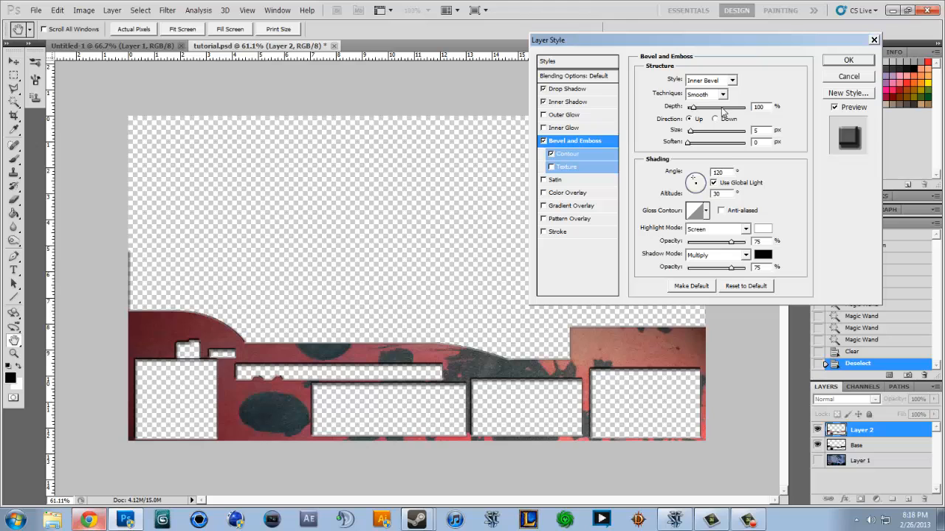
- Try several Gloss Contour presets for the bevel and choose the multi-peaked one, third in the second row
left_click(706, 211)
left_click(680, 241)
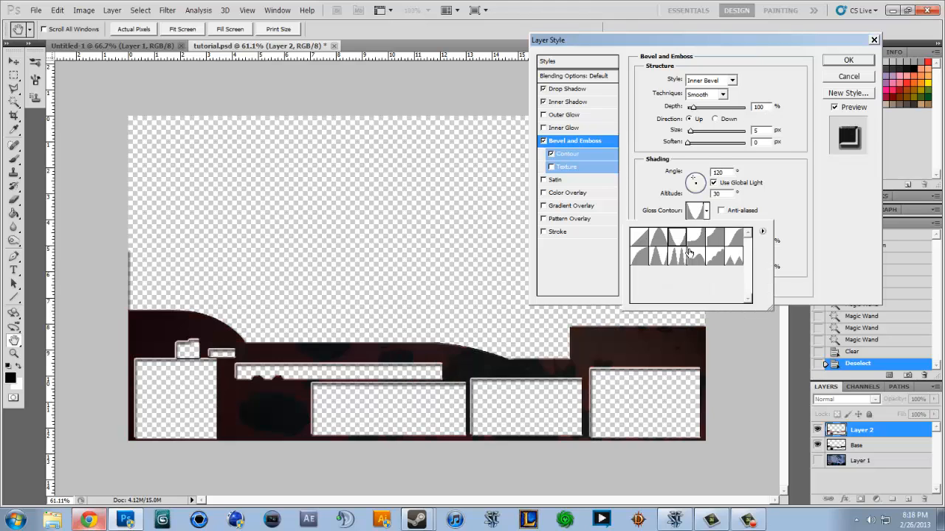
left_click(690, 245)
left_click(690, 262)
left_click(672, 264)
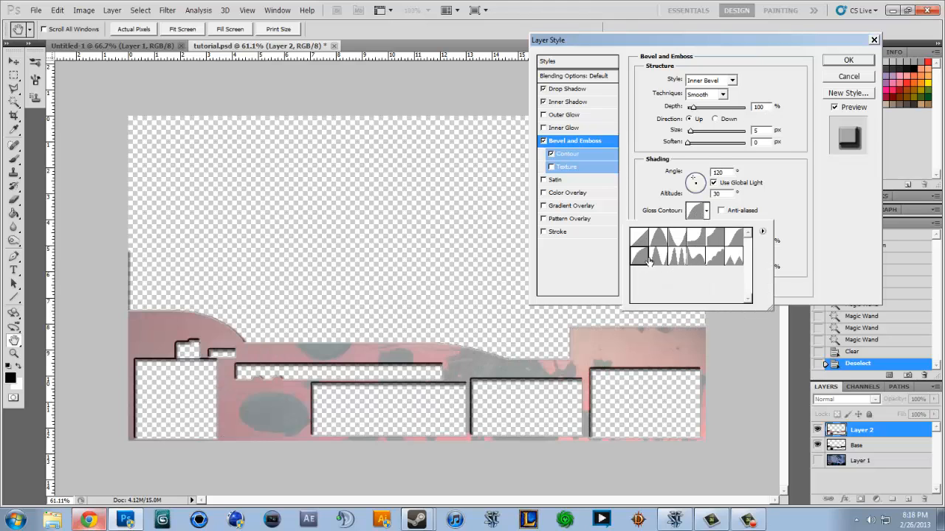
left_click(661, 238)
left_click(668, 256)
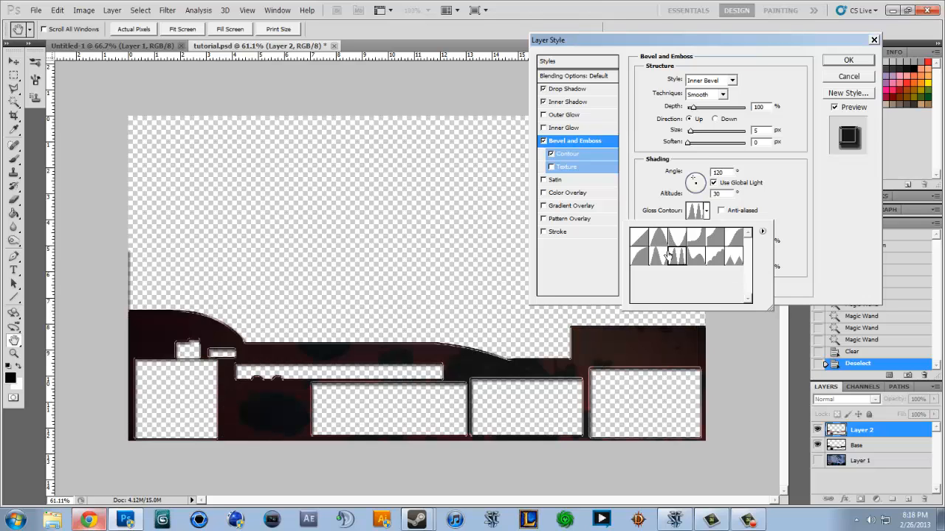
left_click(802, 232)
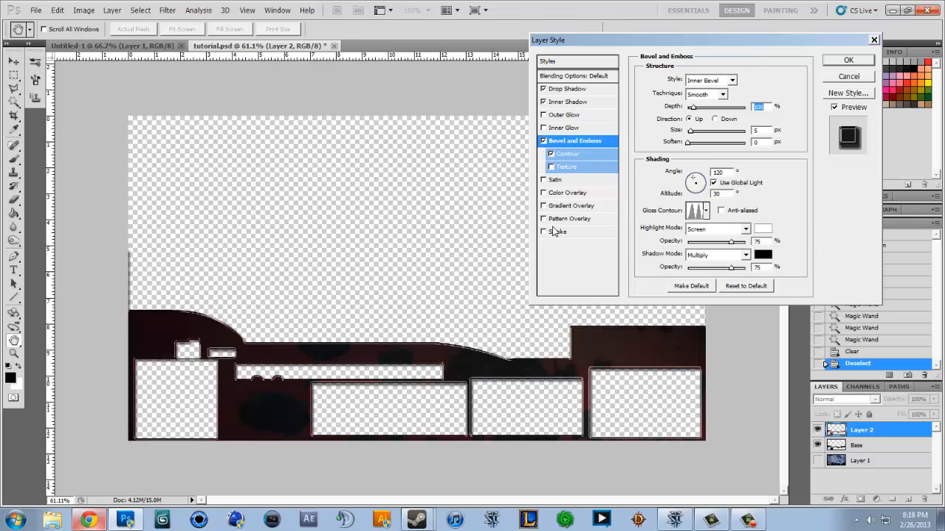
- Try Gradient Overlay and Satin on Layer 2, turn both off, and enable Color Overlay
left_click(563, 207)
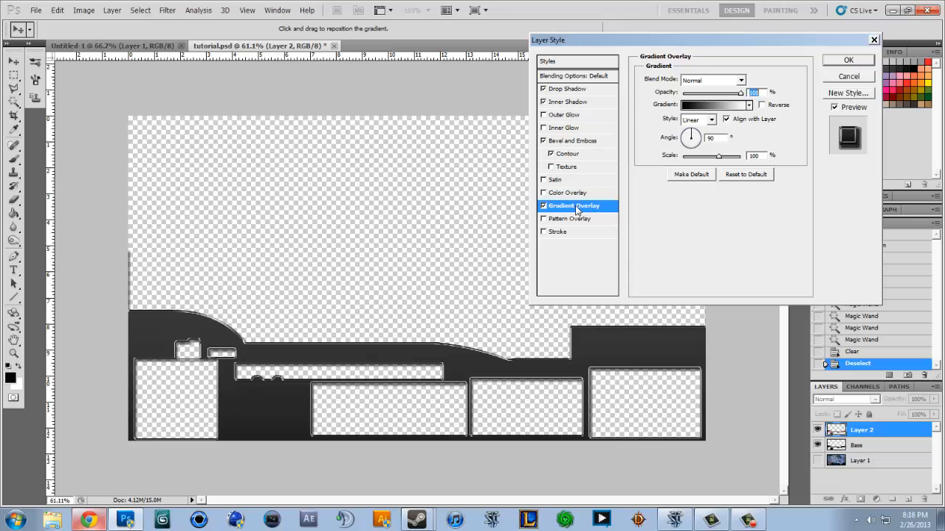
left_click(544, 208)
left_click(559, 181)
left_click(567, 193)
left_click(544, 181)
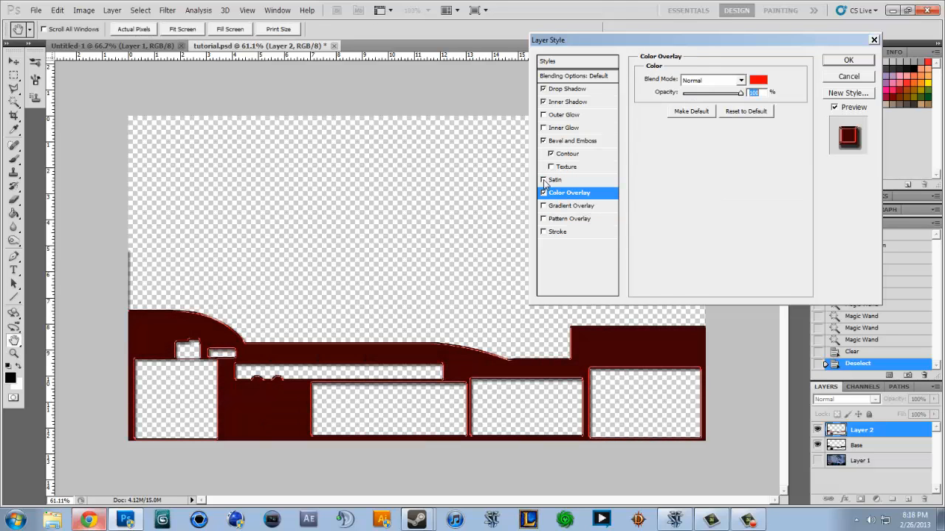
- Try a black Color Overlay on Layer 2, lower its opacity to 0%, and disable the effect
left_click(758, 79)
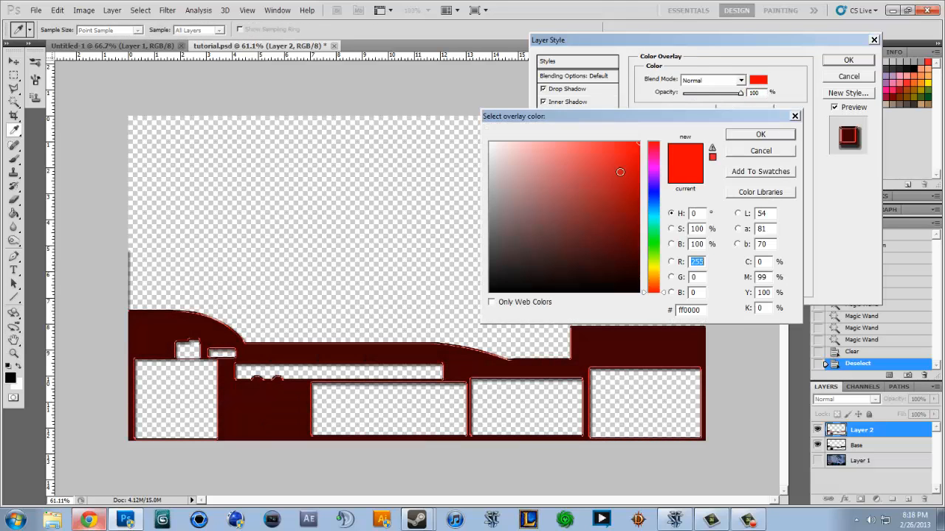
left_click_drag(527, 275, 509, 324)
key("Return")
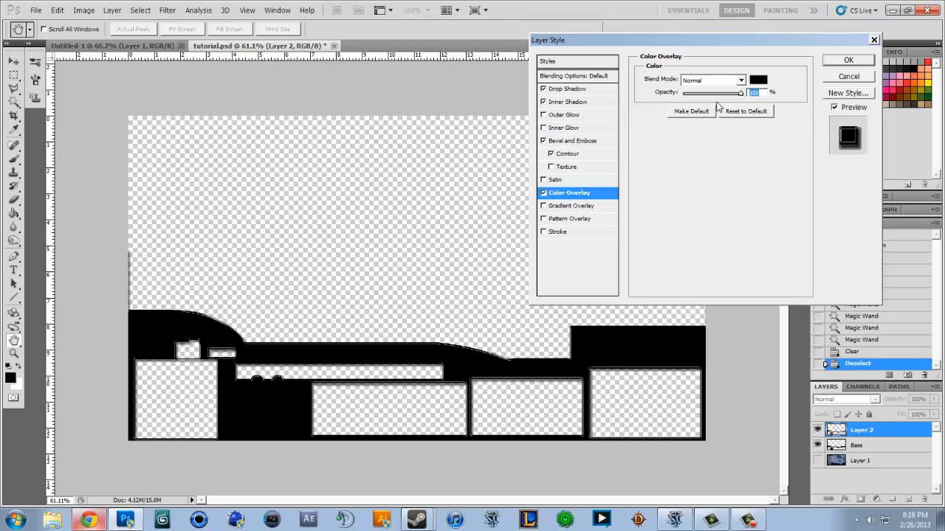
left_click_drag(741, 93, 678, 101)
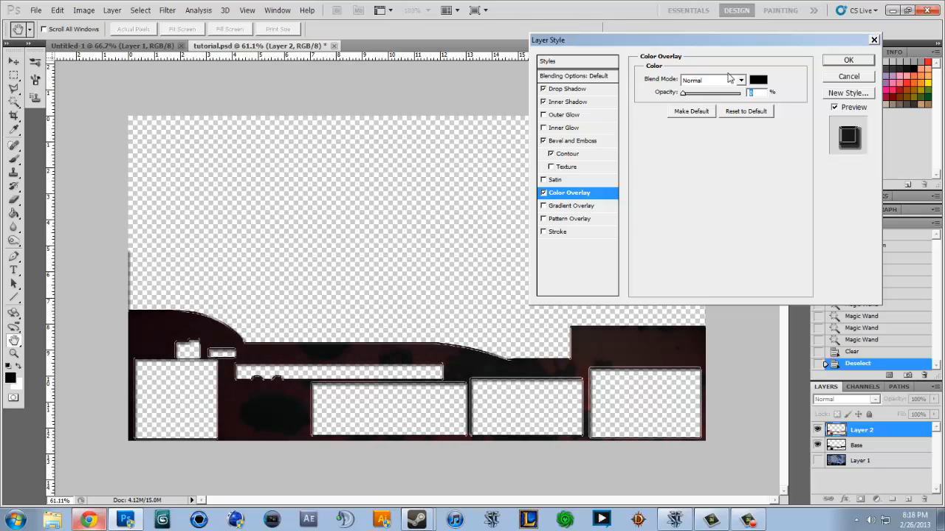
left_click(544, 193)
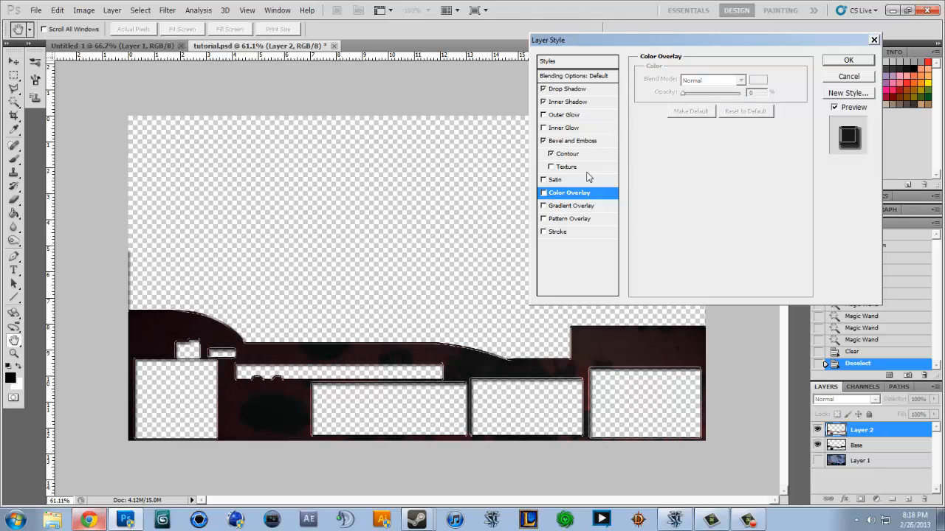
- Apply the layer styles and erase the stray vertical line along the canvas's left edge on Layer 2
left_click(848, 60)
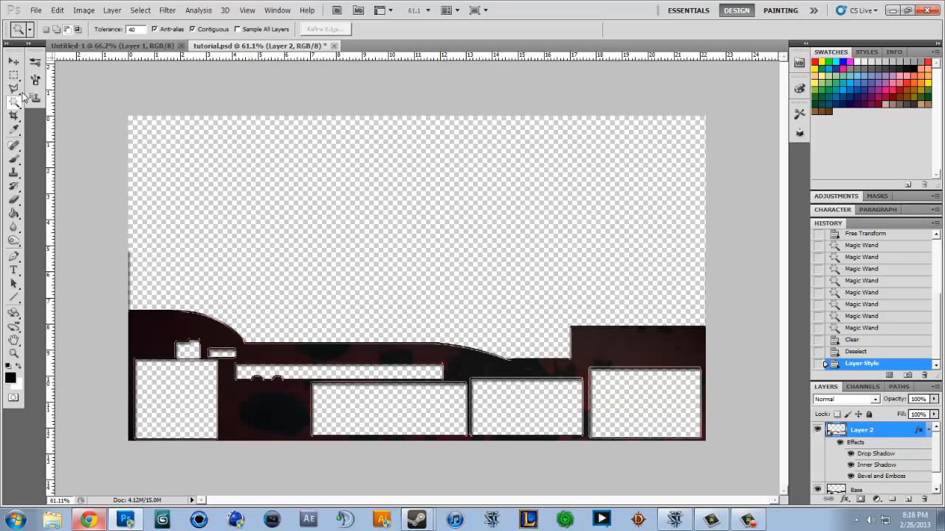
left_click(13, 200)
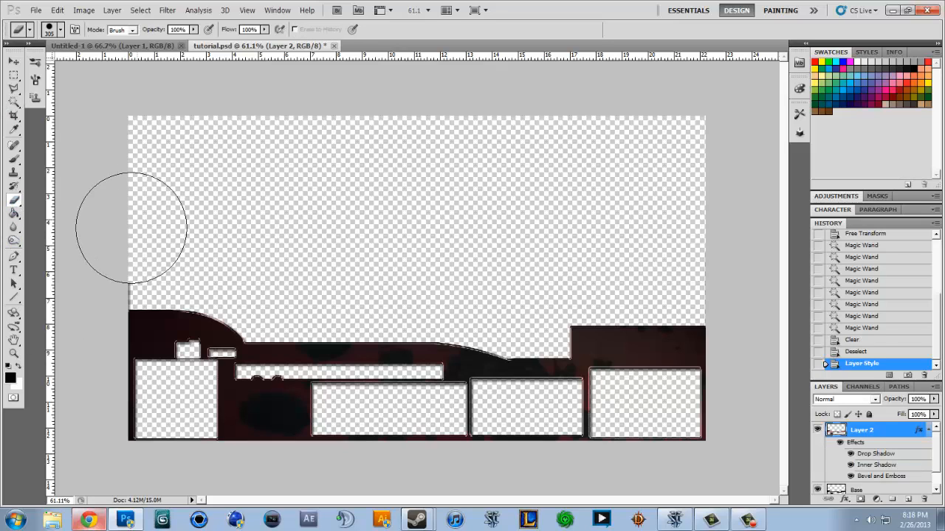
left_click_drag(131, 228, 106, 253)
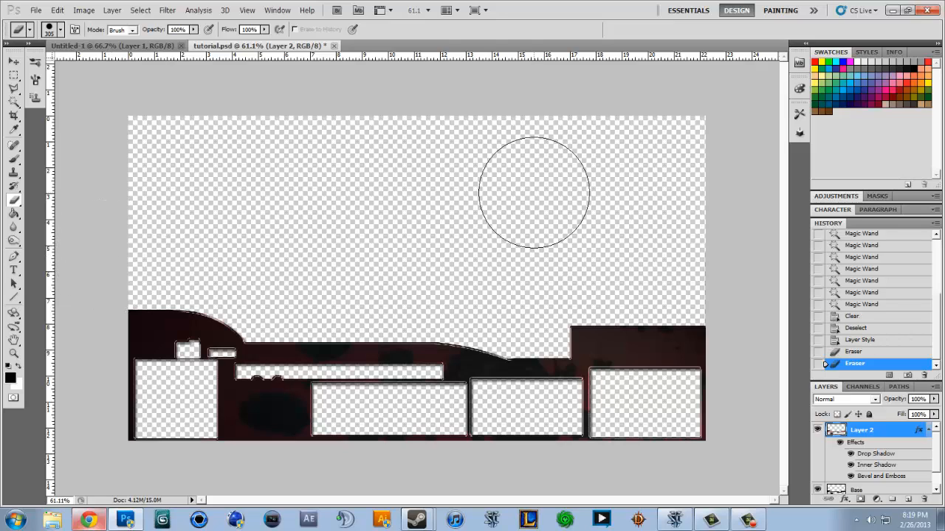
- Collapse Layer 2's effects list and show Layer 1 to check the overlay against the game screenshot
left_click(931, 431)
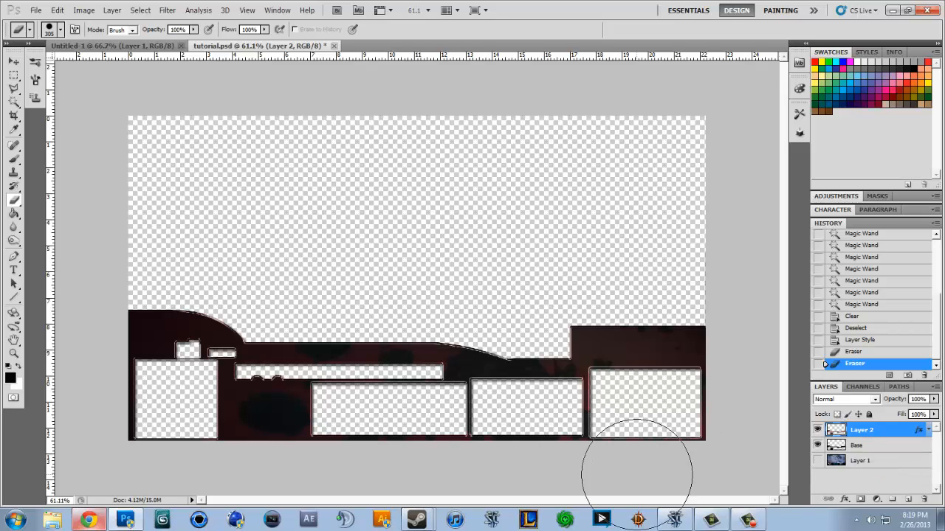
left_click(817, 460)
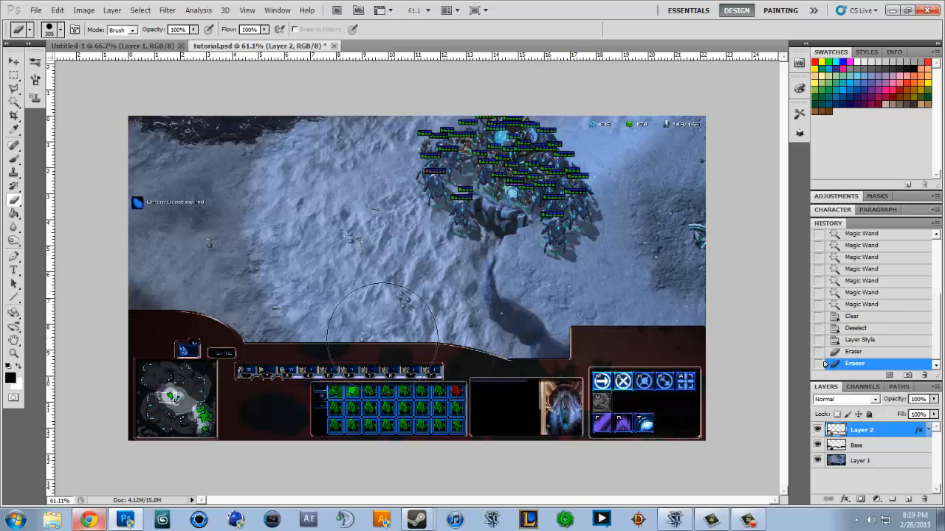
scroll(317, 293, "up", 4)
left_click_drag(510, 367, 287, 322)
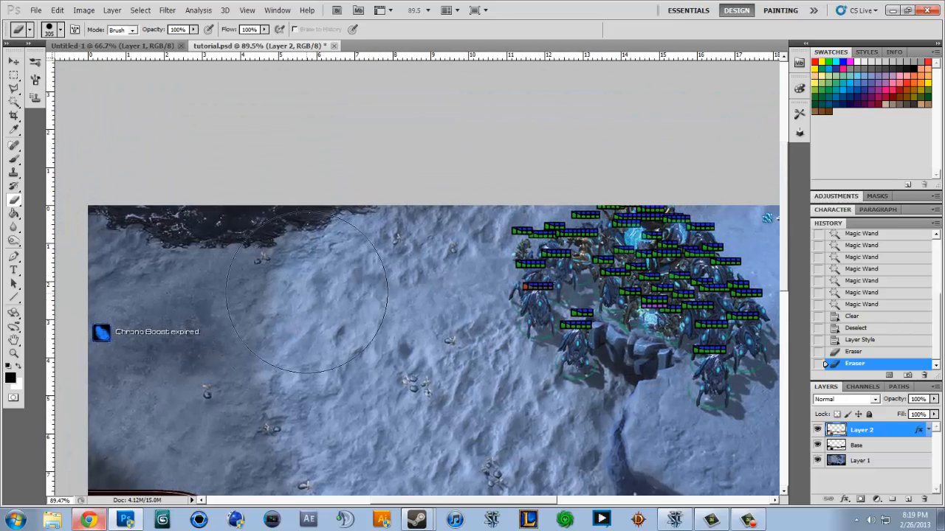
scroll(299, 313, "down", 3)
- Create a new layer and fill a thin full-width strip near the canvas's upper edge with black
key("m")
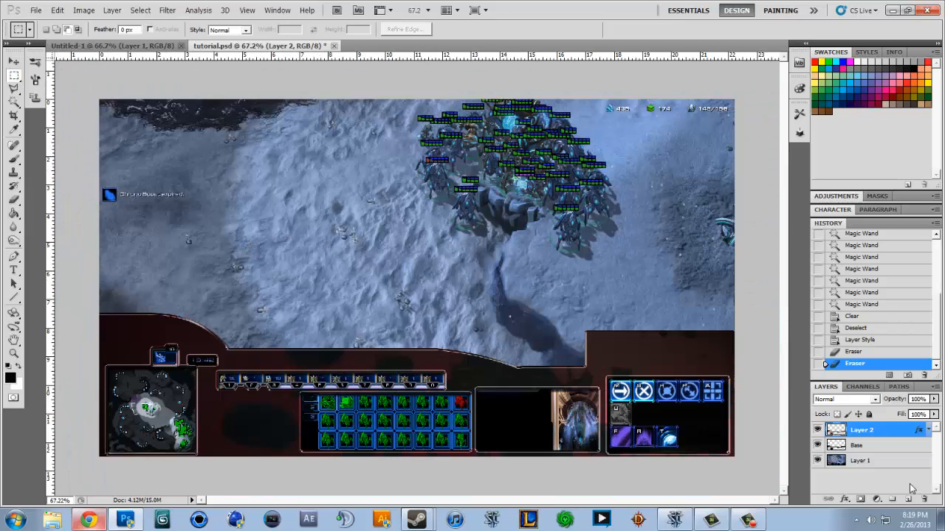
left_click(908, 499)
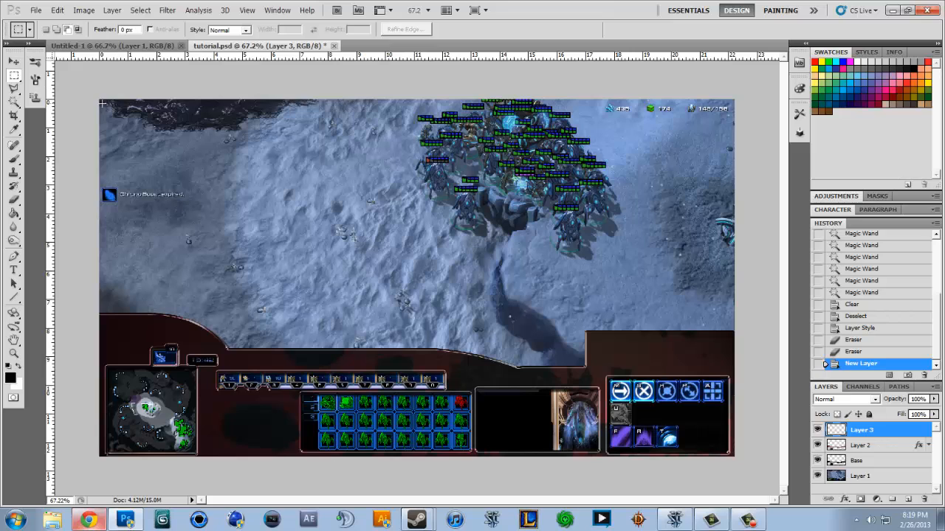
left_click_drag(102, 103, 739, 119)
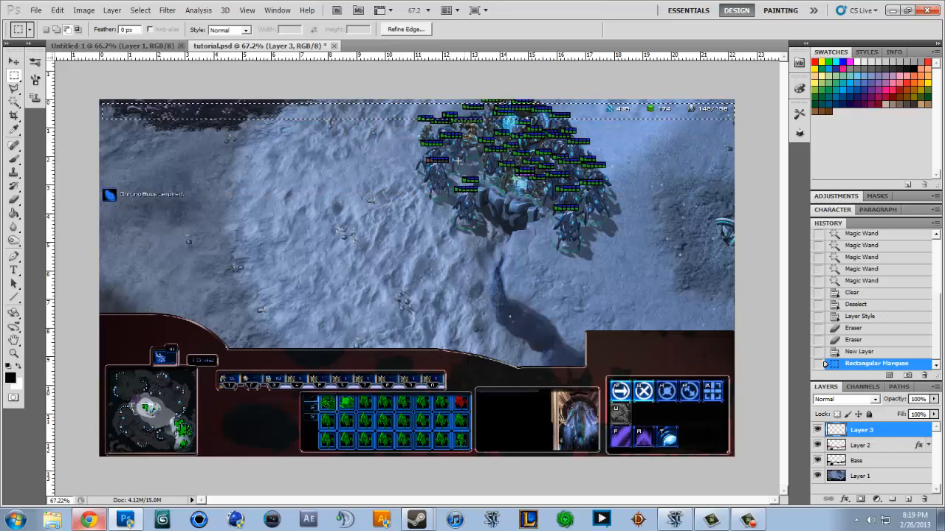
left_click(11, 212)
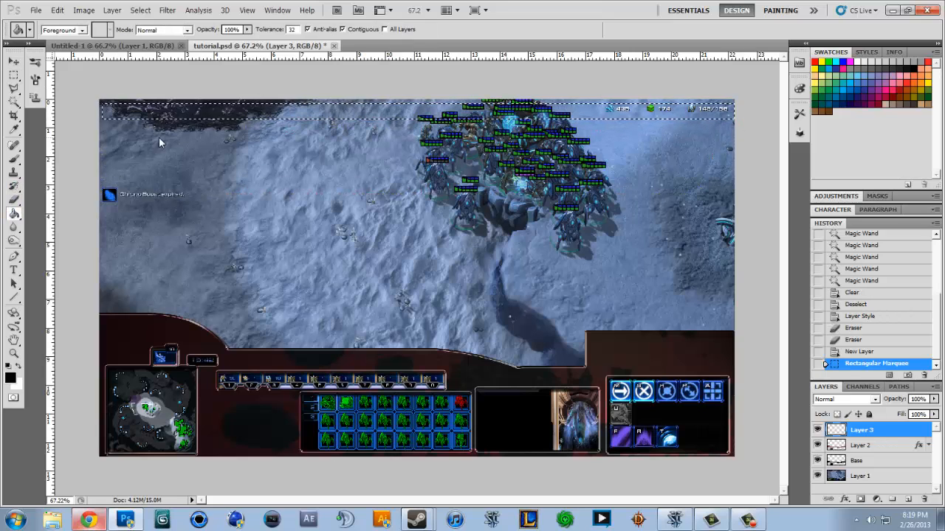
left_click(222, 110)
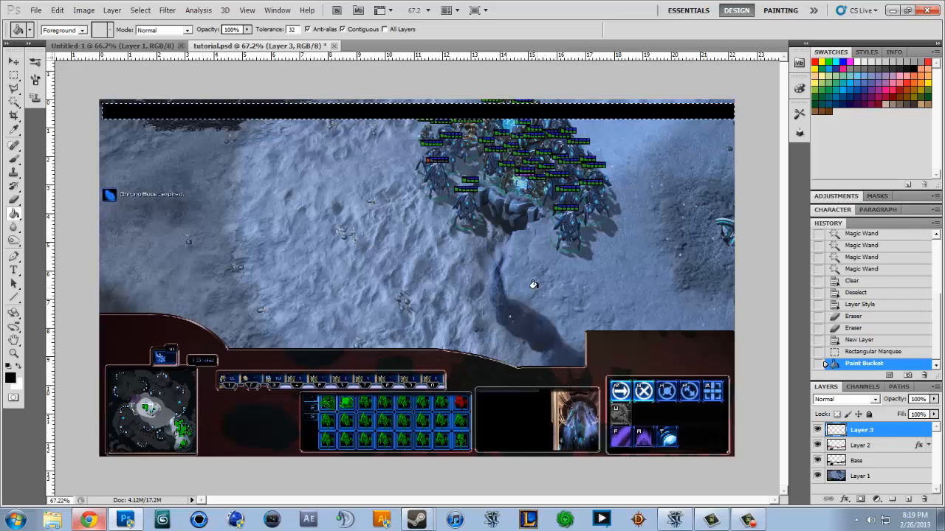
- Move the black strip slightly so it meets the canvas's left edge, and deselect it
left_click(13, 61)
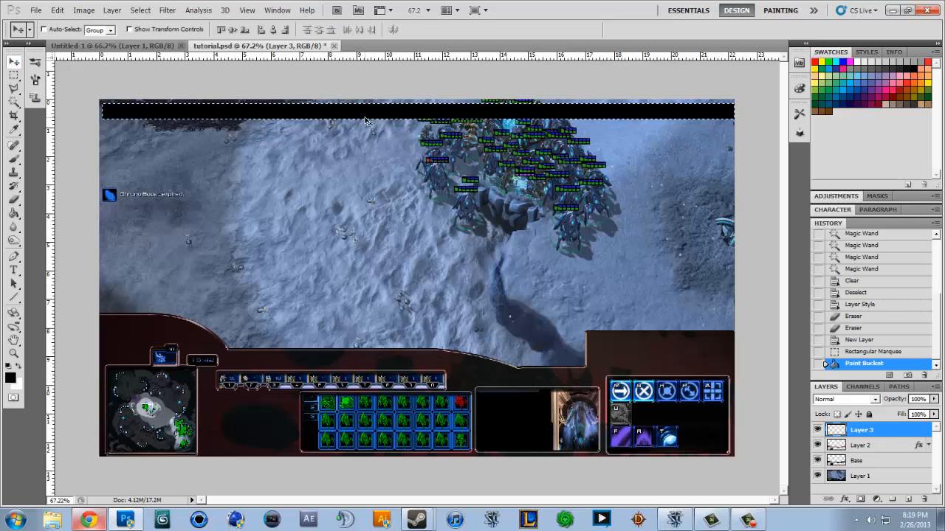
left_click_drag(366, 120, 362, 123)
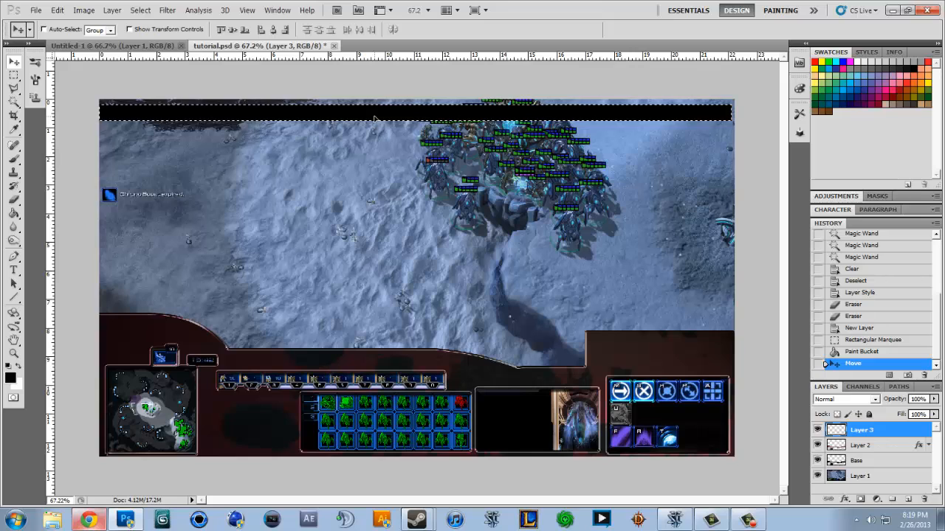
key("ctrl+d")
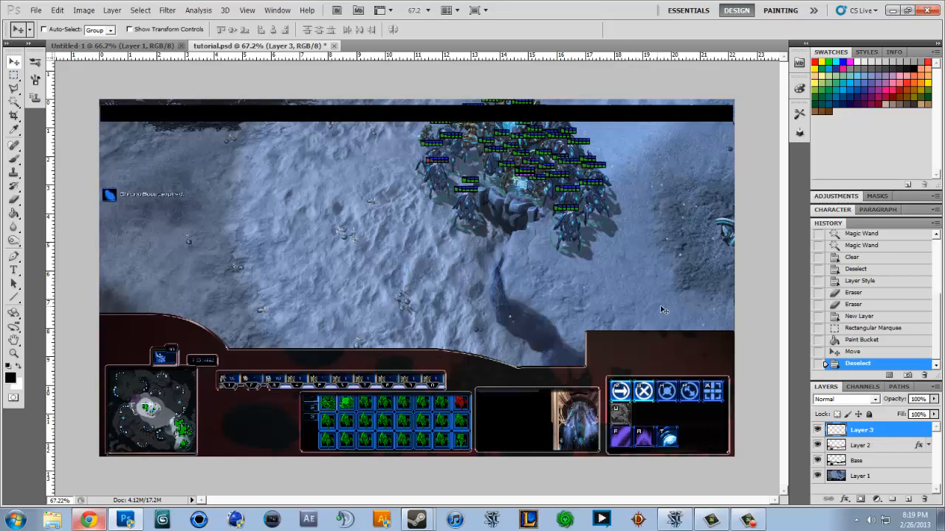
- Paste the red metal texture, scale it to 40.42%, and place it over the canvas's upper-left area
key("ctrl+v")
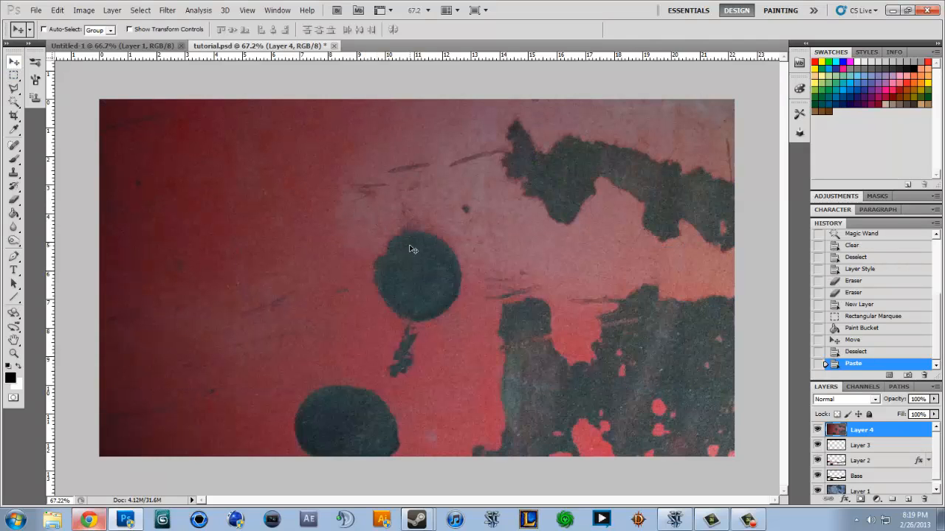
scroll(496, 275, "down", 7)
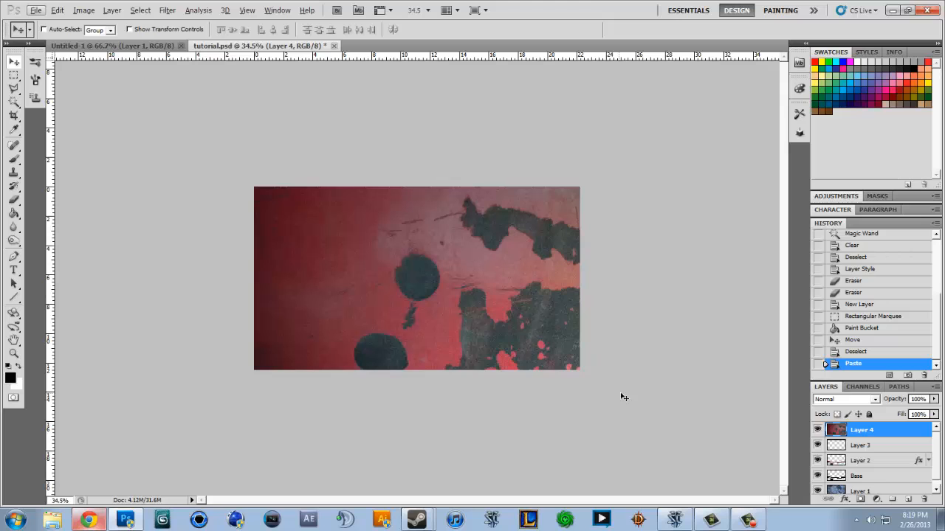
key("ctrl+t")
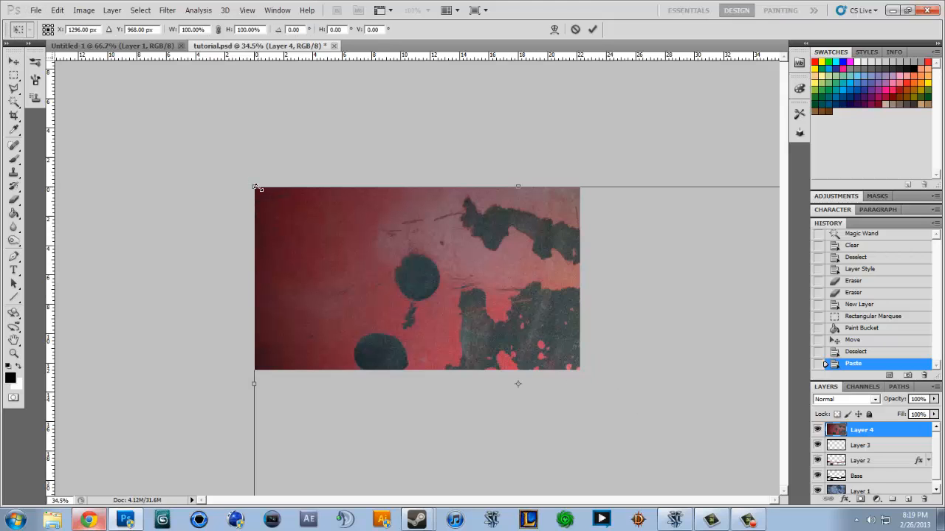
left_click_drag(257, 188, 569, 415)
left_click_drag(723, 443, 381, 139)
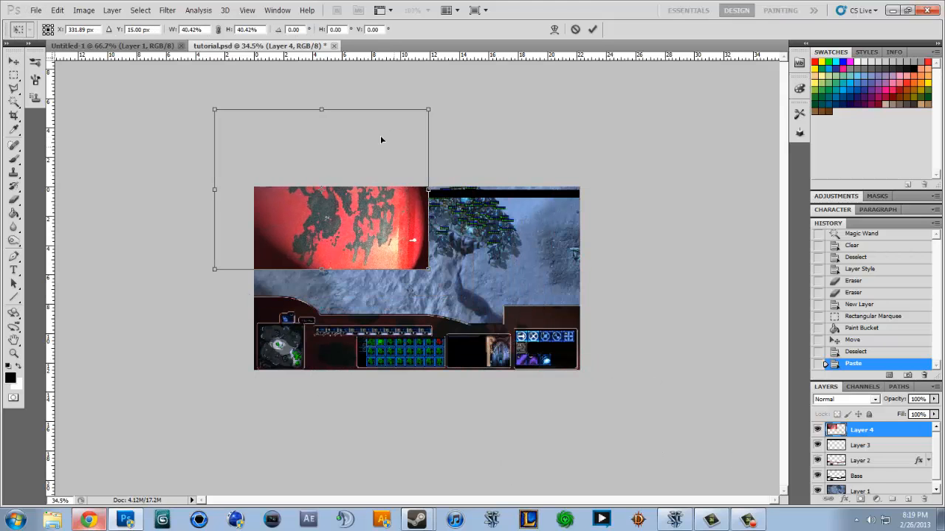
- Rotate the pasted texture to -90° and stretch it across the full canvas width
left_click_drag(441, 113, 262, 36)
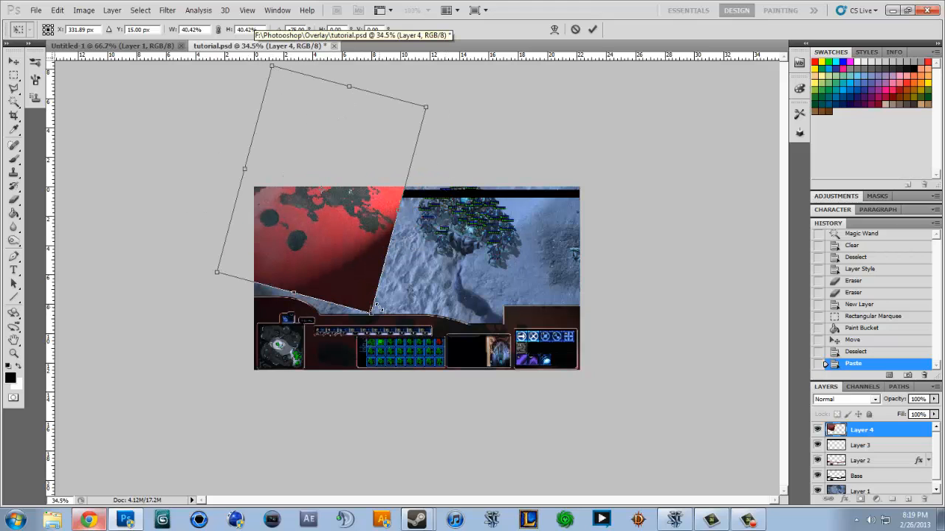
left_click_drag(373, 319, 399, 313)
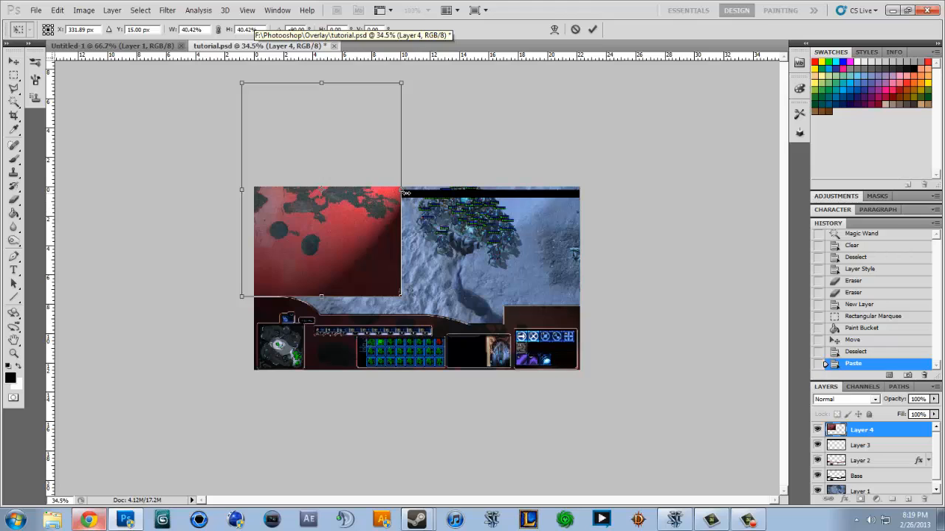
left_click_drag(402, 191, 583, 189)
left_click_drag(240, 189, 253, 189)
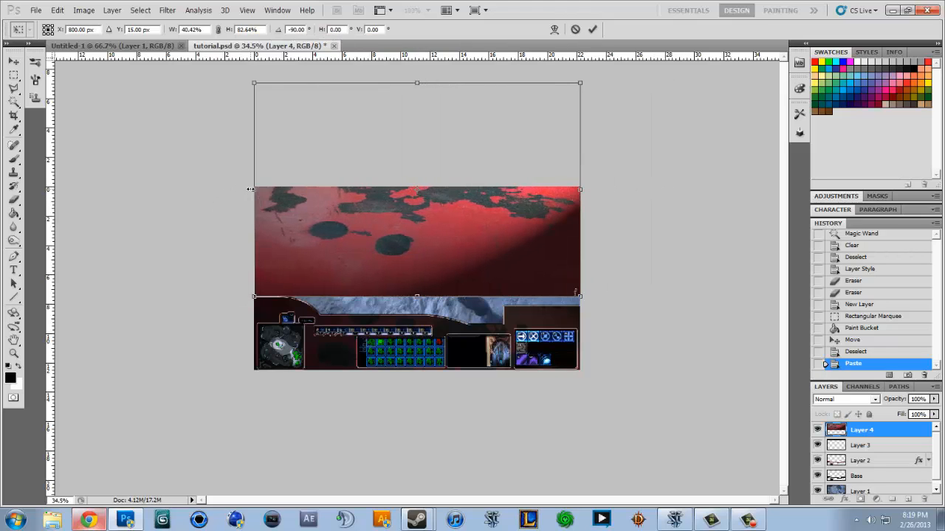
- Move the texture up so its lower band covers the black strip, extend it past the left edge, and commit the transform
left_click_drag(429, 218, 434, 138)
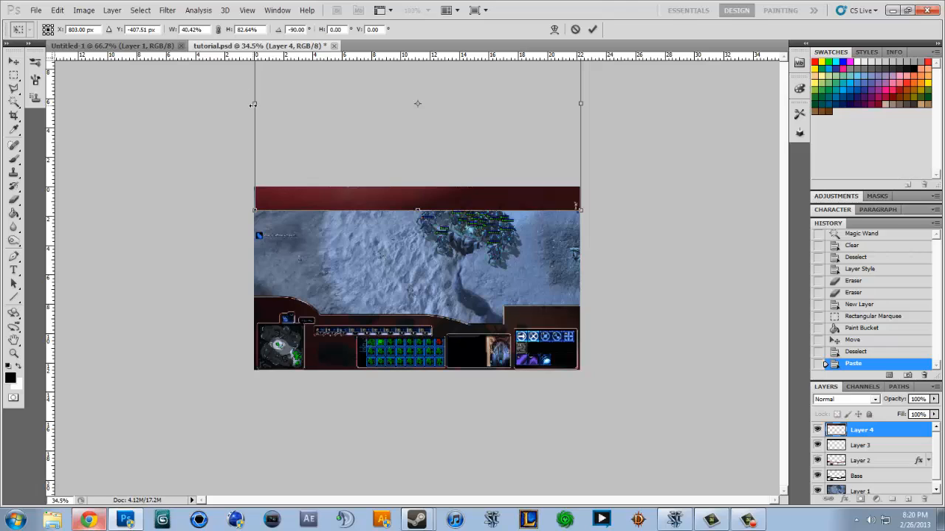
left_click_drag(248, 105, 246, 106)
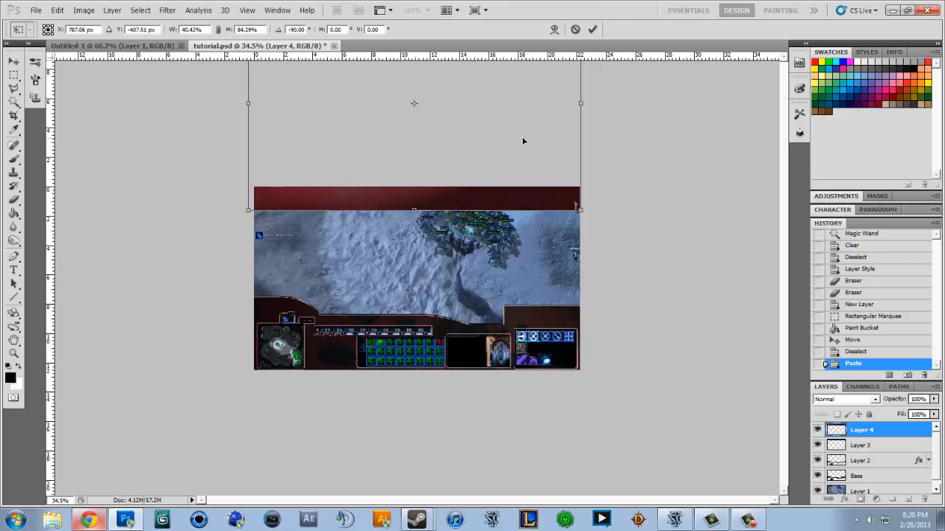
key("Return")
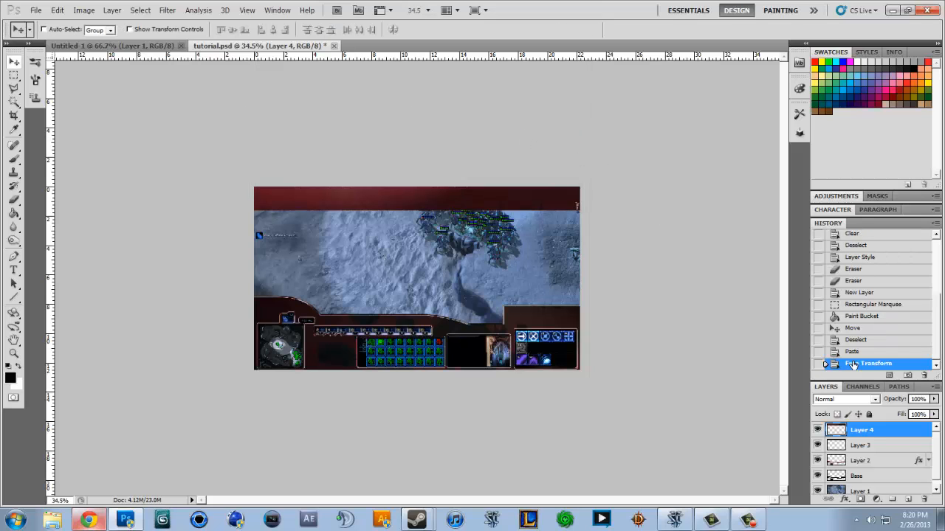
- Hide Layer 4 and rename Layer 3 to "top bar"
left_click(817, 430)
left_click(862, 465)
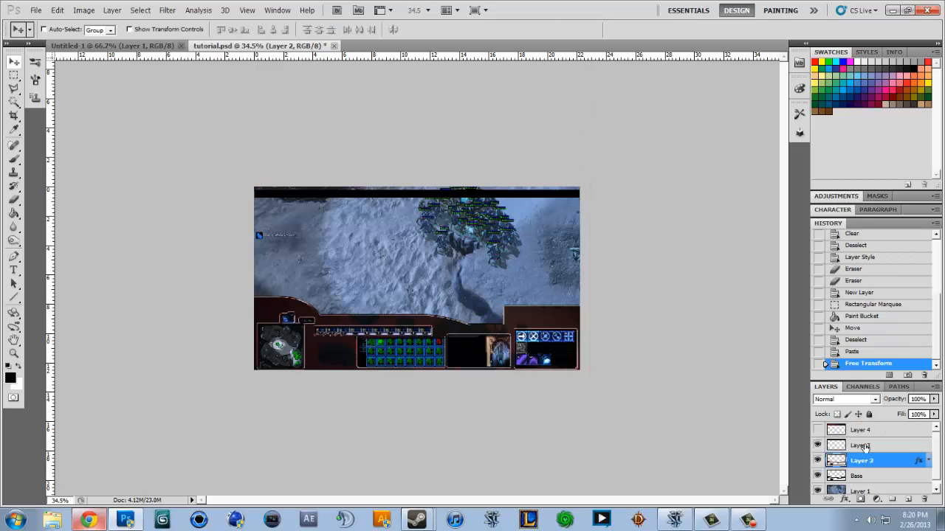
left_click(862, 446)
double_click(862, 446)
type("top bars")
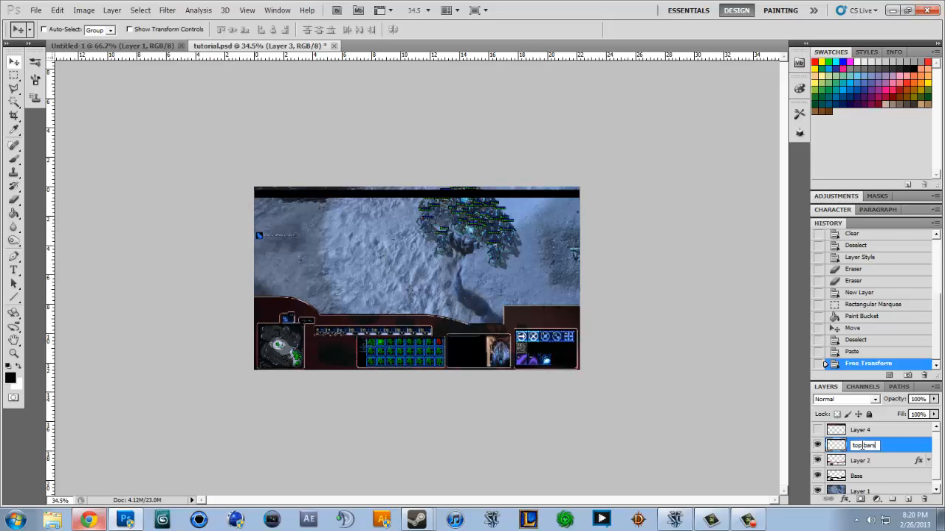
key("Return")
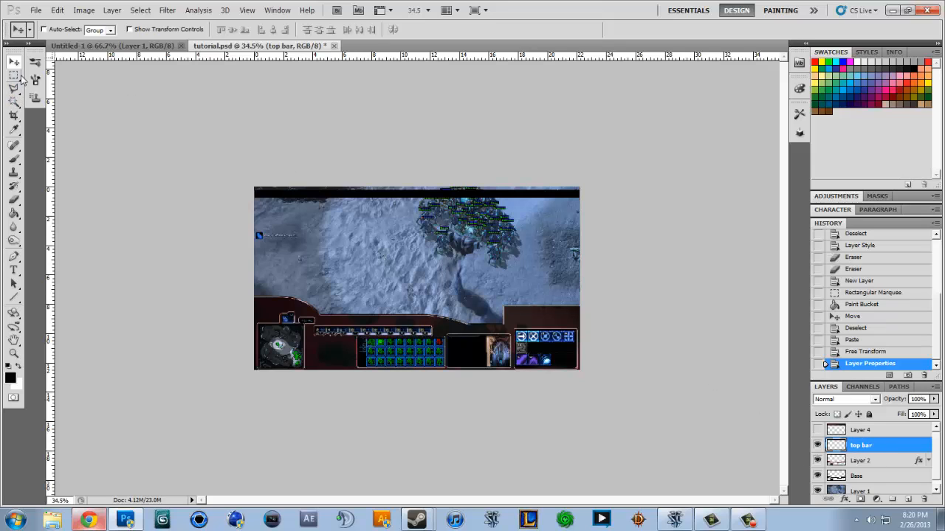
- Hide Layer 1, select the transparent area around the top bar, and clear that area from the texture on Layer 4
left_click(818, 494)
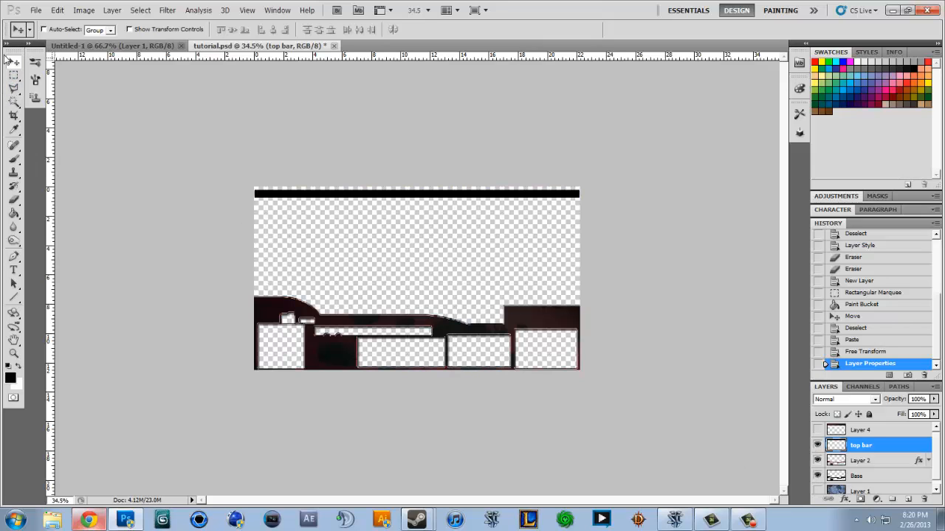
left_click(12, 104)
left_click(322, 230)
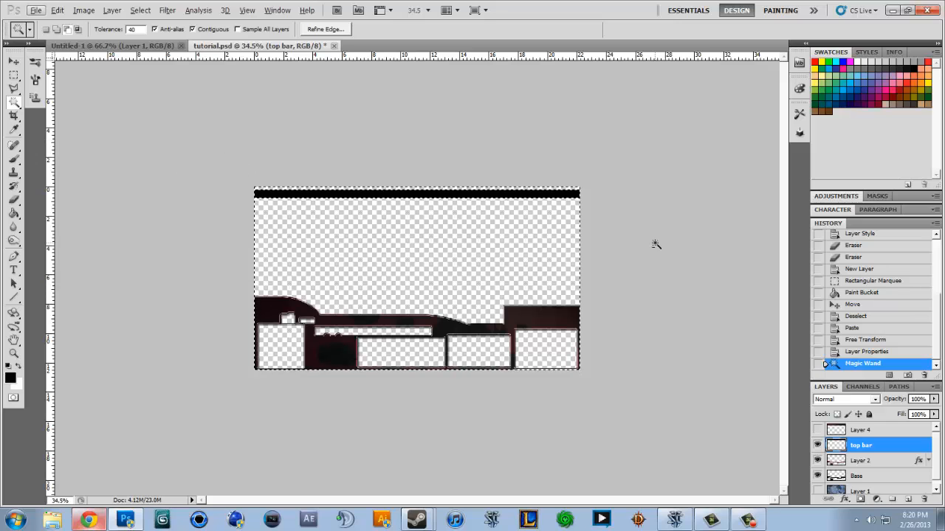
left_click(817, 430)
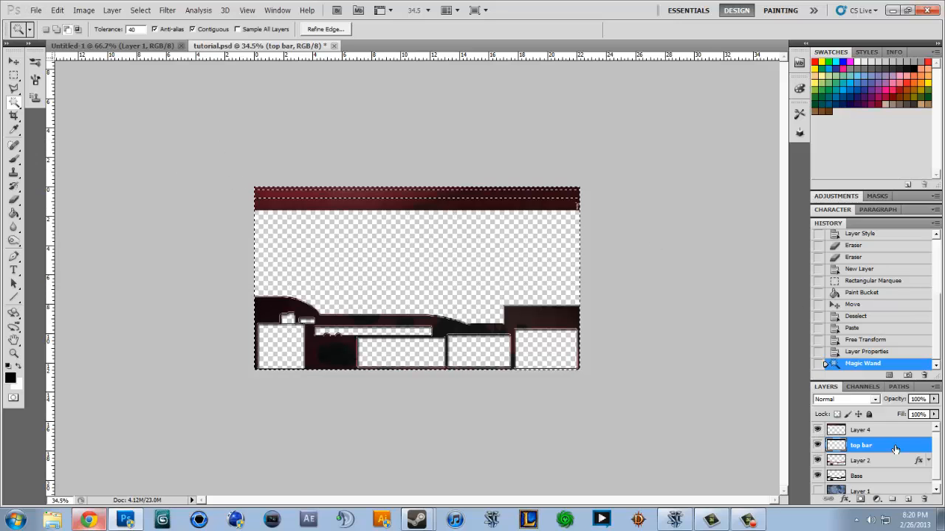
left_click(914, 432)
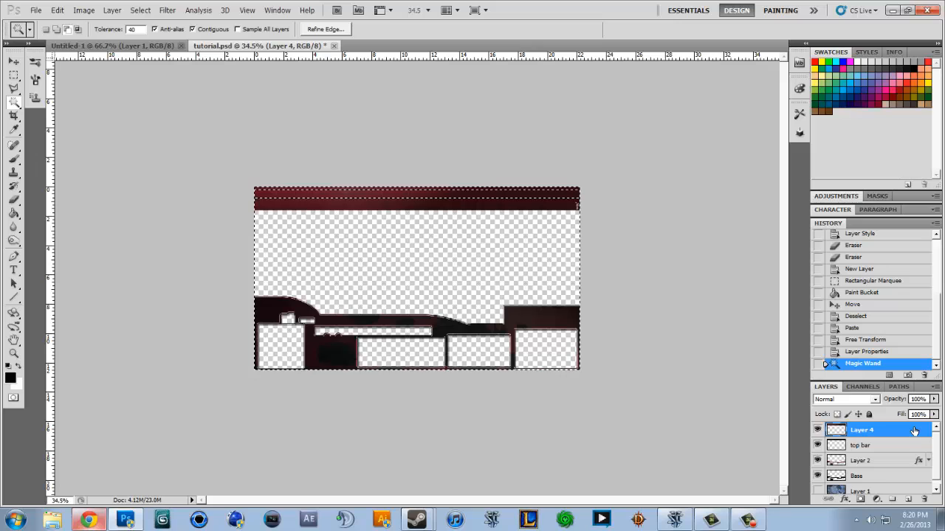
key("Delete")
key("ctrl+d")
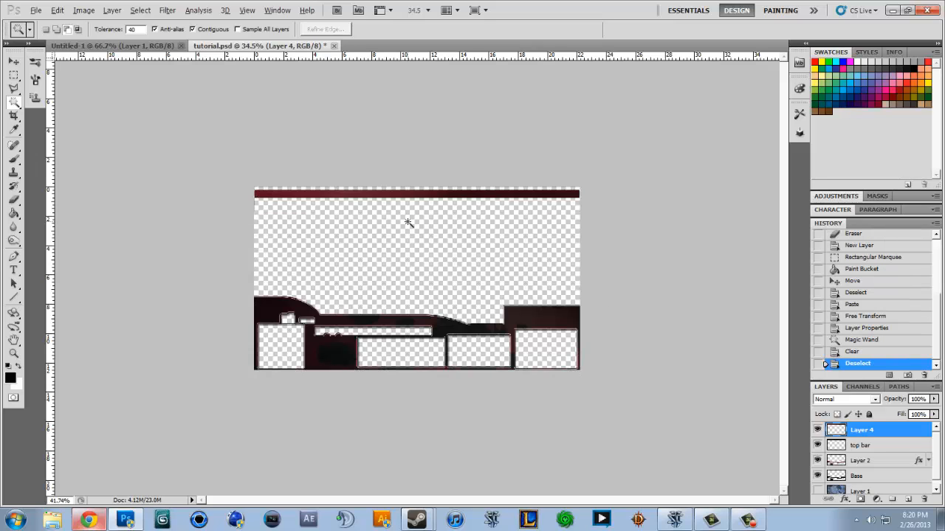
- Undo the top bar texturing and layer renaming, reverting to the state just before the texture was pasted
scroll(408, 222, "up", 6)
left_click(14, 89)
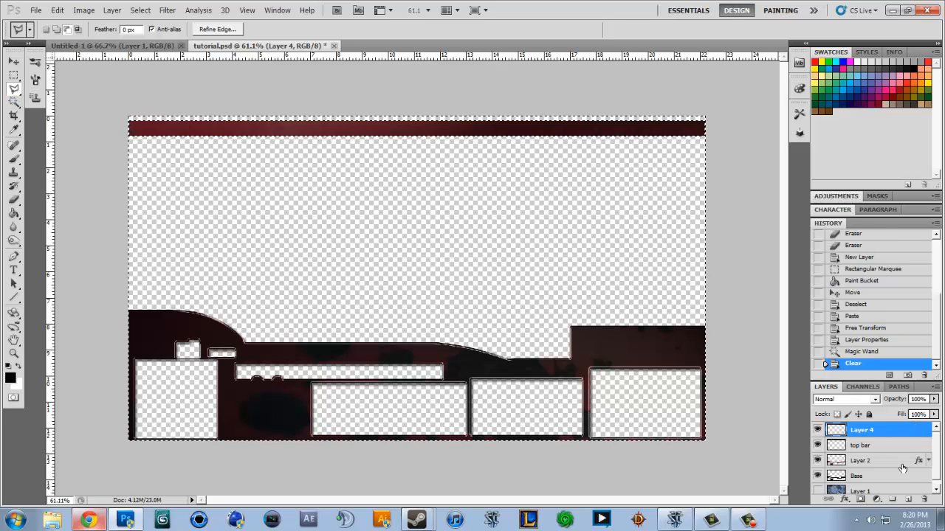
left_click(869, 349)
left_click(871, 321)
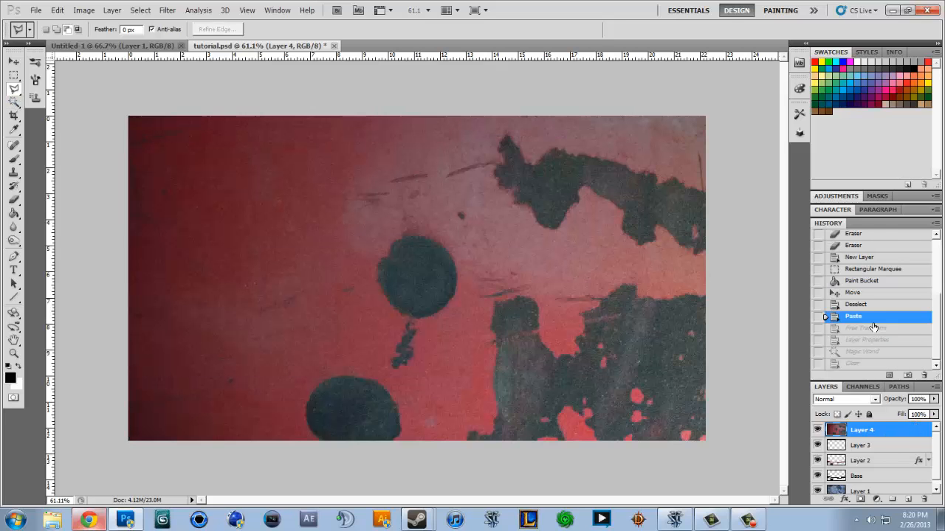
left_click_drag(874, 322, 924, 375)
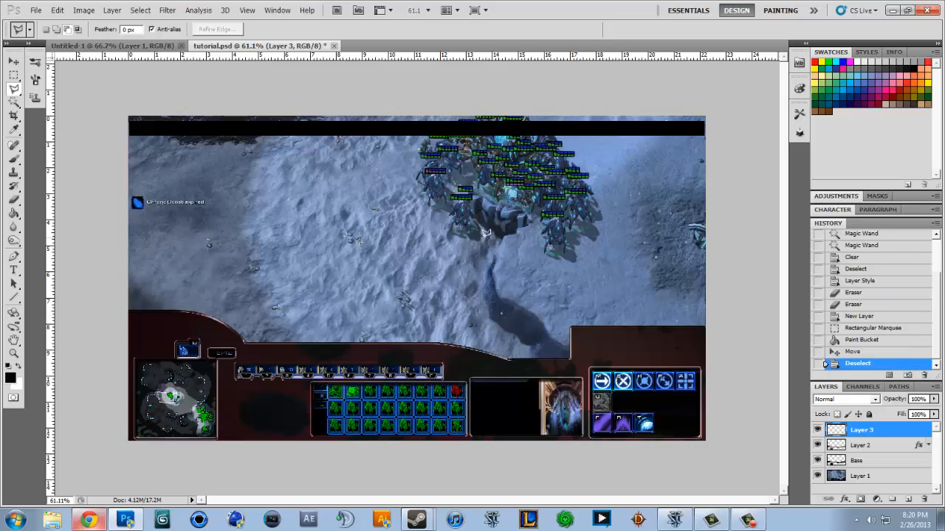
- Add a black rectangle on Layer 3, centred horizontally and hanging from the lower edge of the black top strip, and clear the selection
left_click(13, 75)
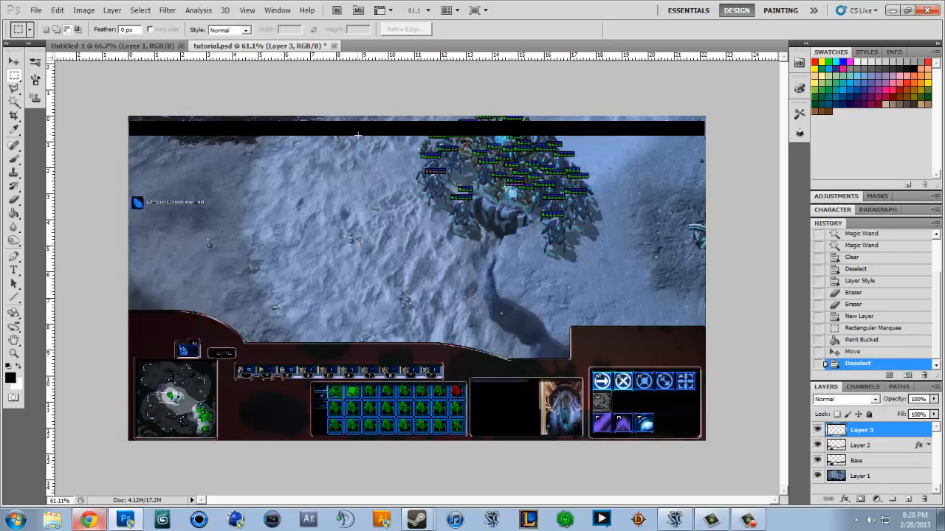
left_click_drag(481, 155, 486, 155)
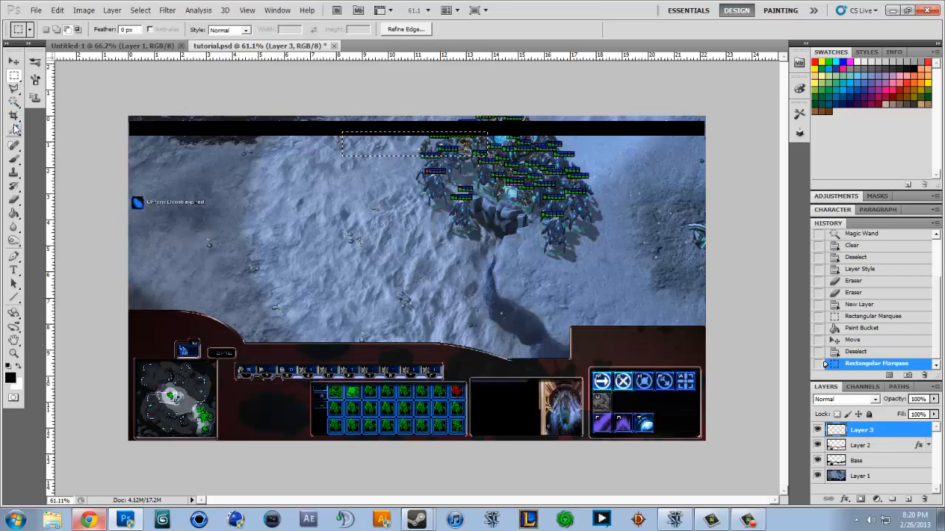
left_click(14, 213)
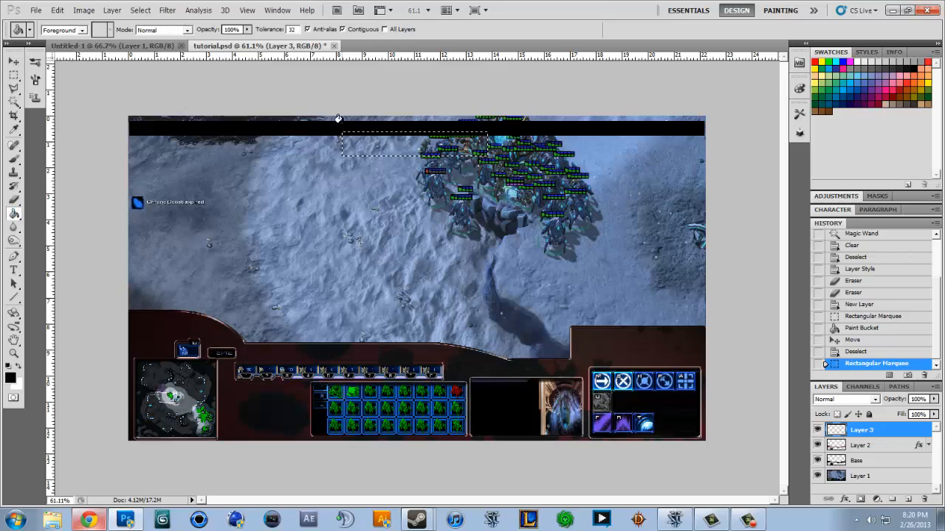
left_click(357, 144)
key("ctrl+d")
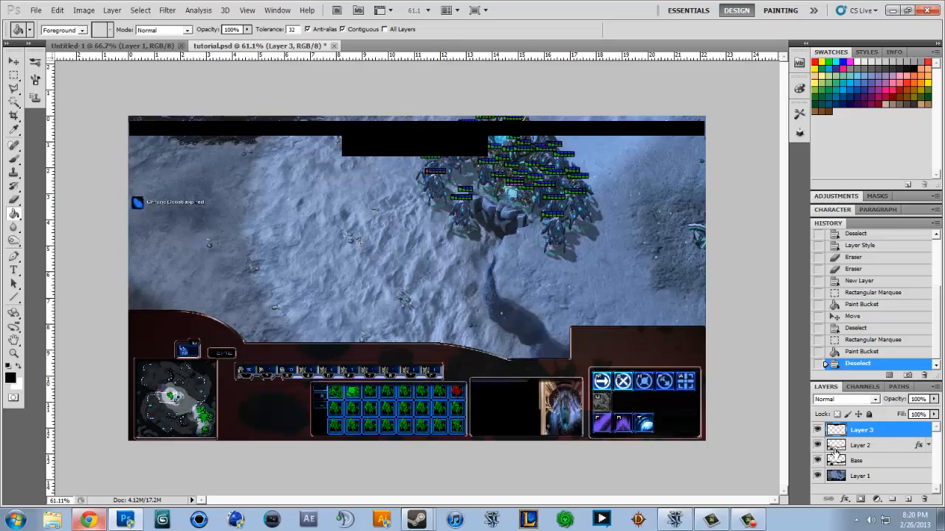
- Create and delete an empty layer above Layer 3, and switch to the browser window showing the 821.jpg texture
left_click(908, 500)
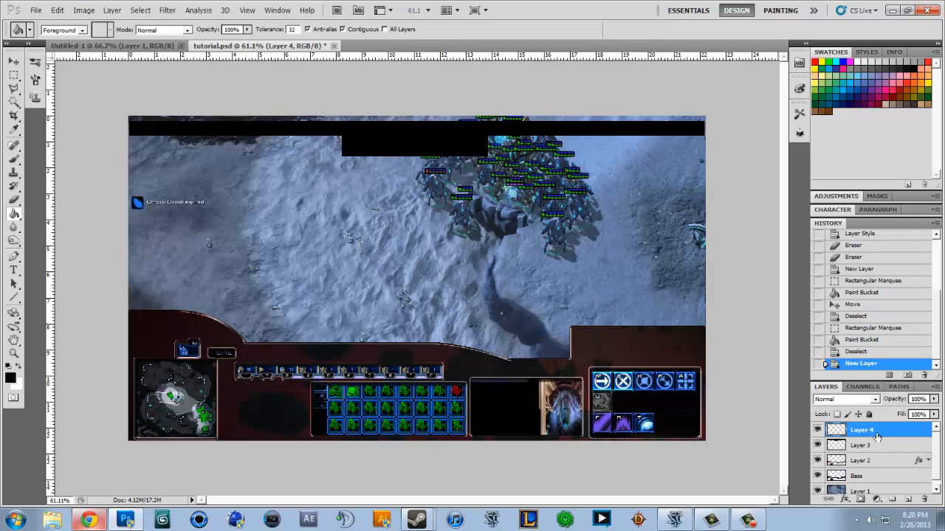
key("Delete")
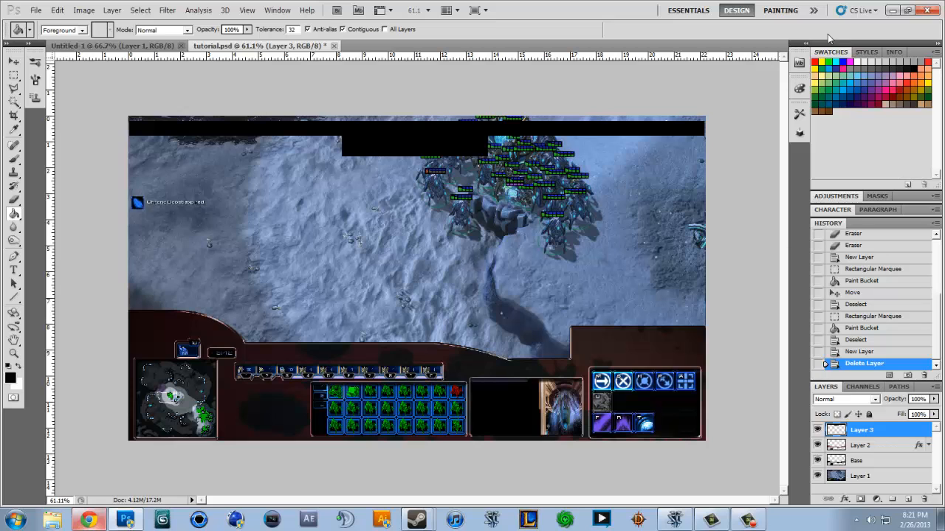
left_click(900, 14)
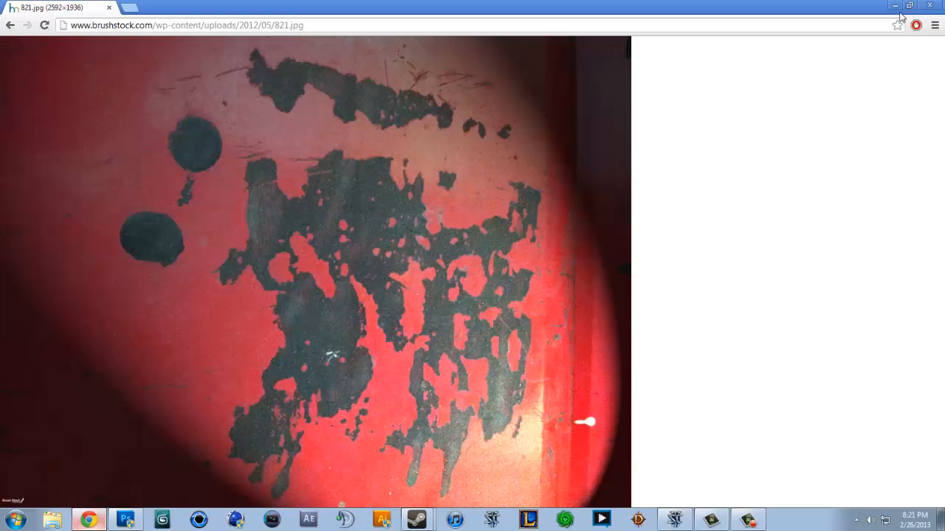